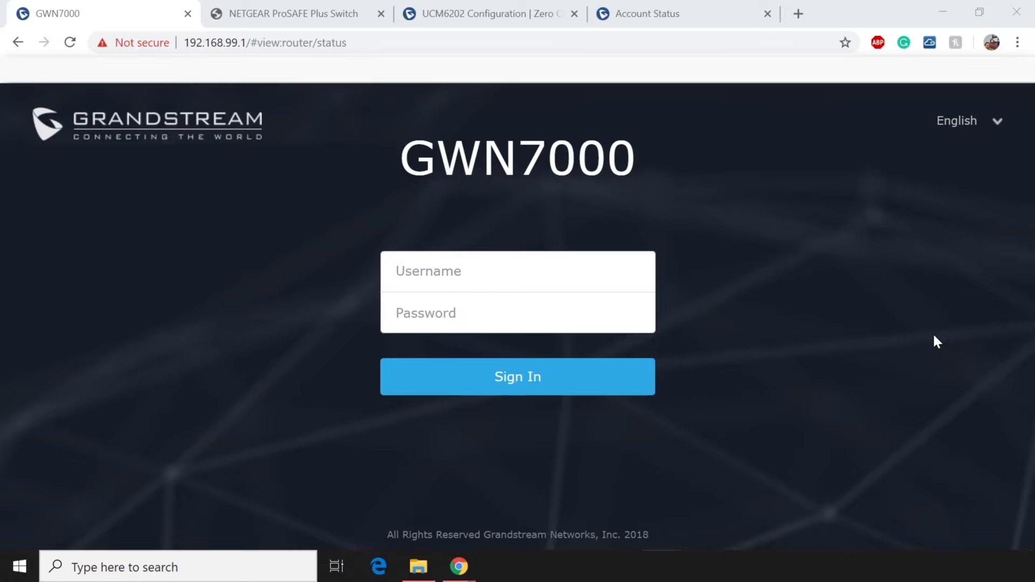
# Sign in as admin, re-entering the account password after the first attempt is rejected.
pyautogui.click(494, 275)
pyautogui.write('admin')
pyautogui.press('Tab')
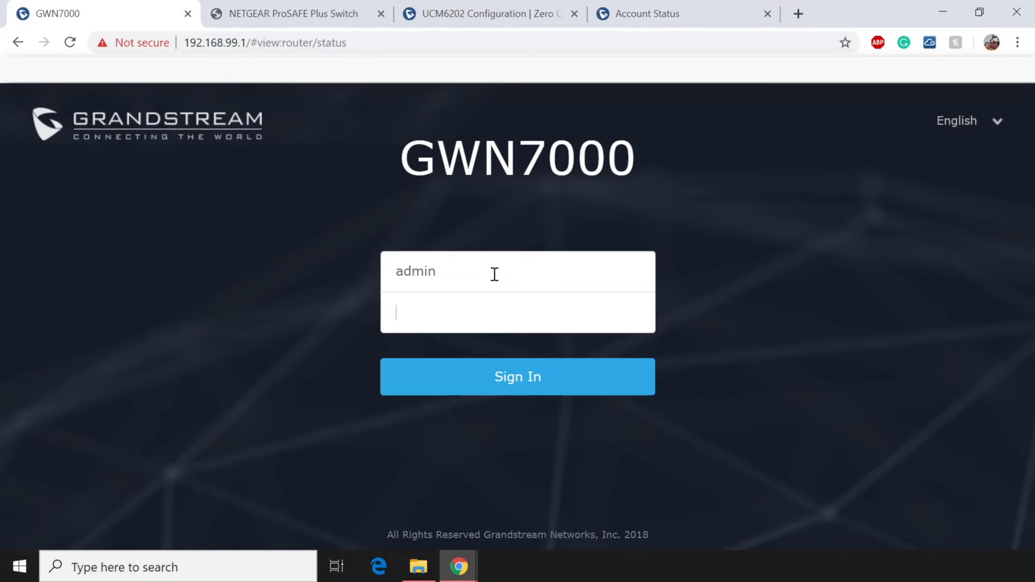
pyautogui.write('********')
pyautogui.press('Return')
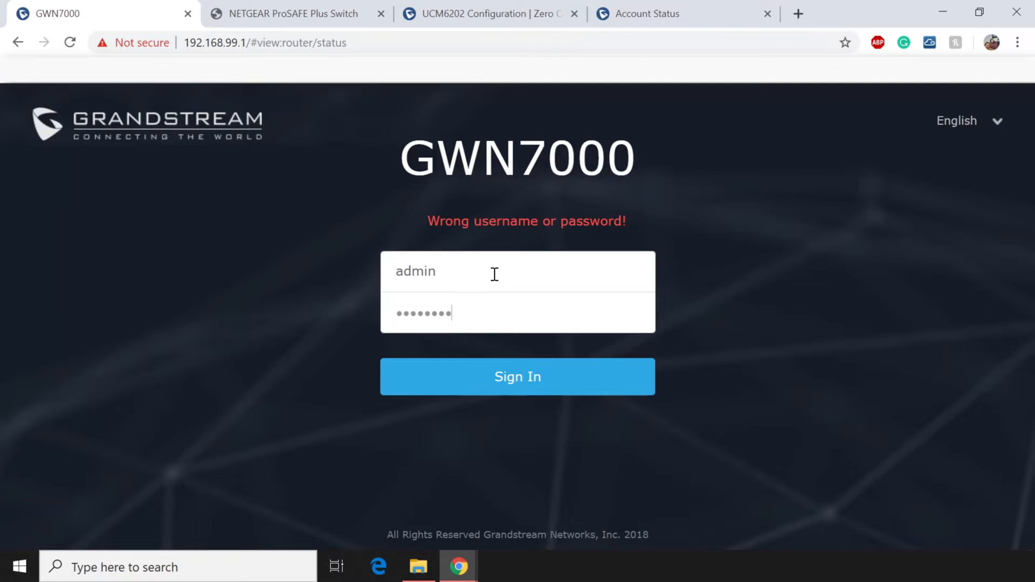
pyautogui.press('BackSpace')
pyautogui.press('BackSpace')
pyautogui.press('BackSpace')
pyautogui.press('BackSpace')
pyautogui.press('BackSpace')
pyautogui.press('BackSpace')
pyautogui.press('BackSpace')
pyautogui.press('BackSpace')
pyautogui.write('*******')
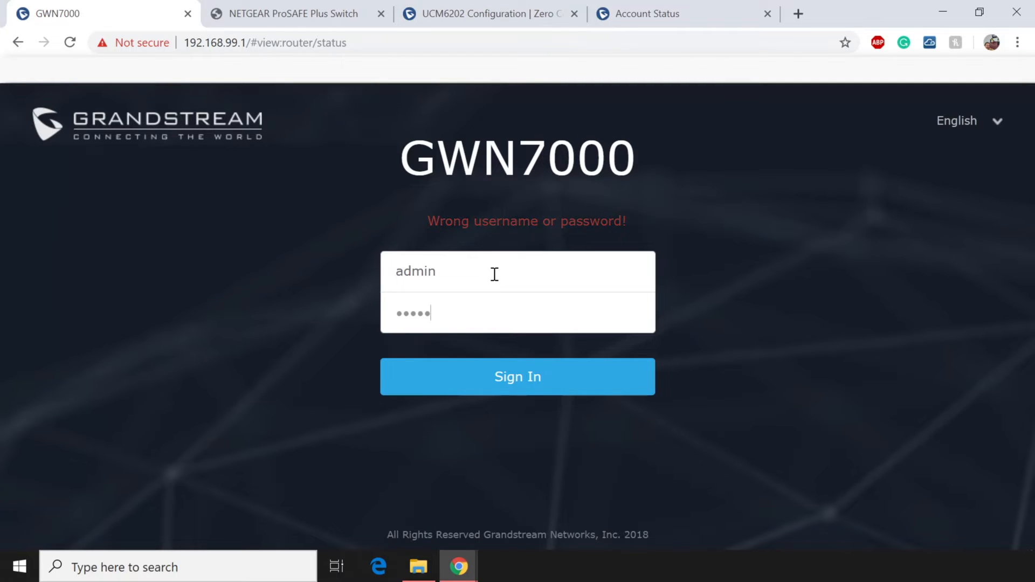
pyautogui.write('****')
pyautogui.press('Return')
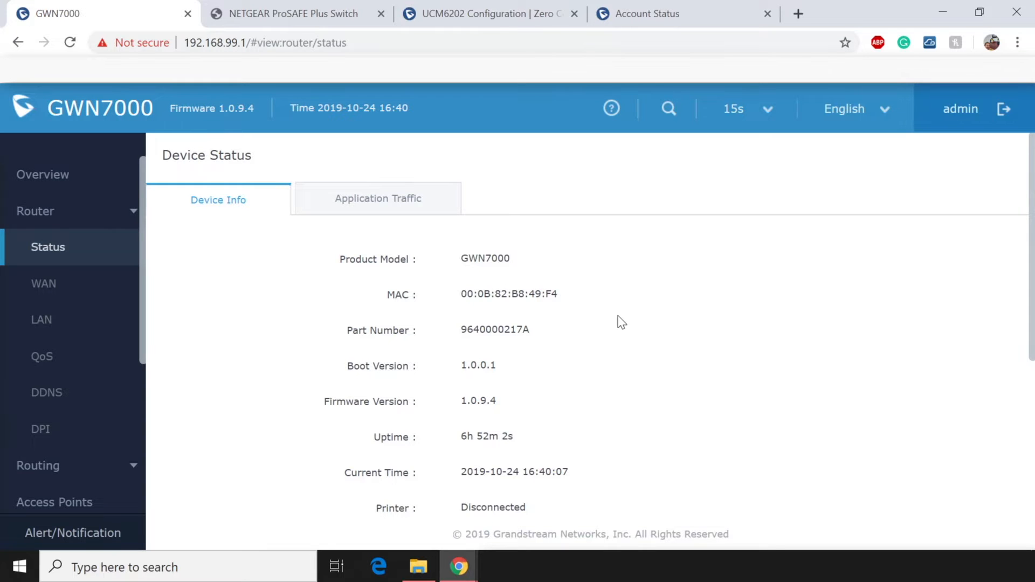
# Scroll to WAN Status and highlight the WAN1 and WAN2 rows, plus WAN1's 192.168.42.68 address and traffic.
pyautogui.scroll(-5, 620, 321)
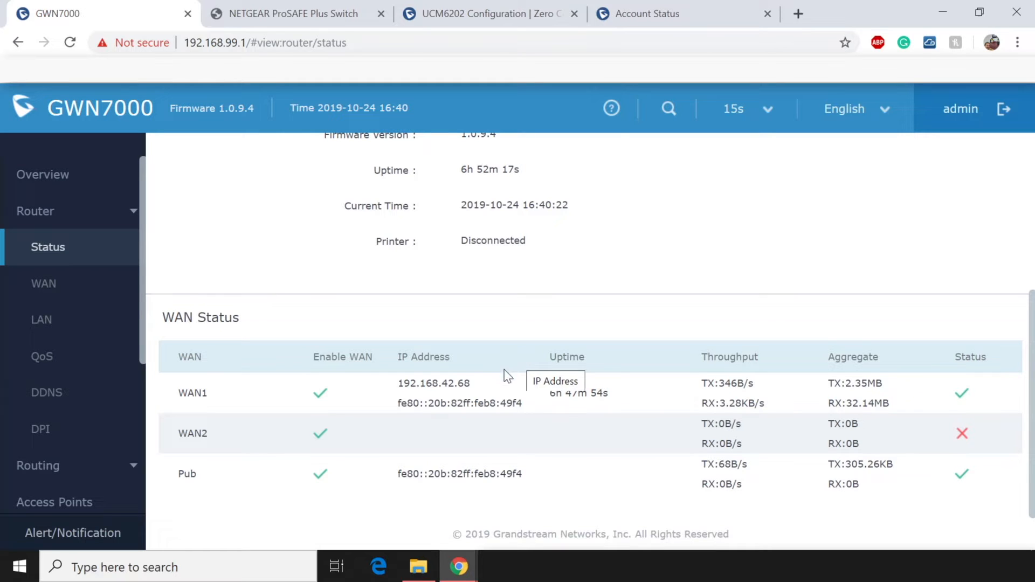
pyautogui.moveTo(174, 393); pyautogui.dragTo(212, 393)
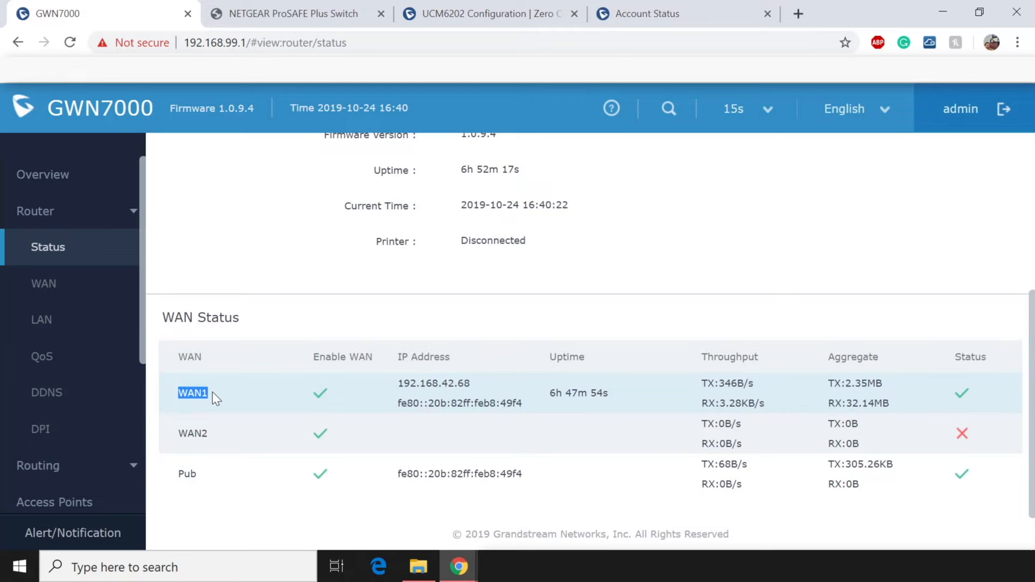
pyautogui.moveTo(176, 426); pyautogui.dragTo(213, 432)
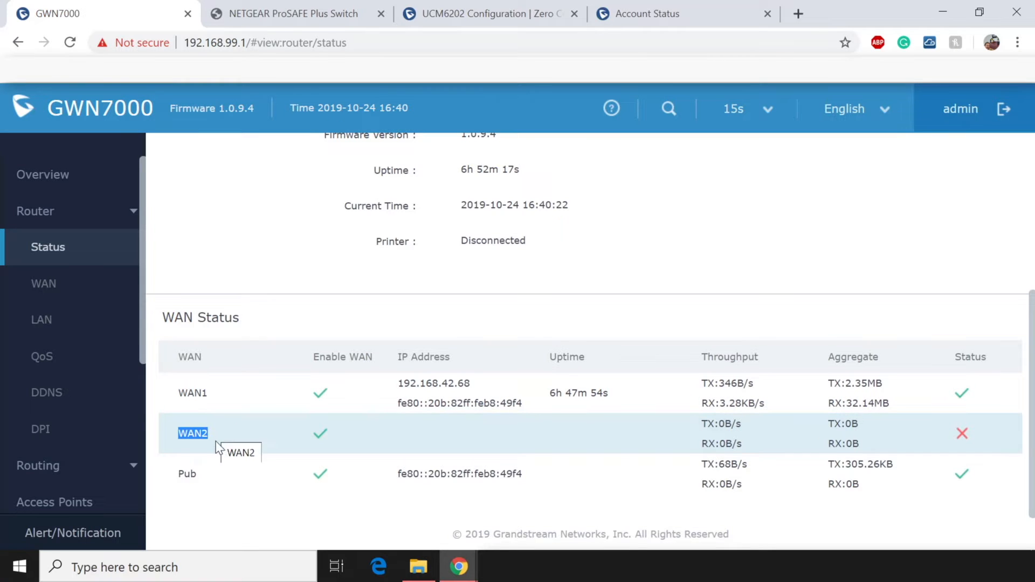
pyautogui.click(177, 477)
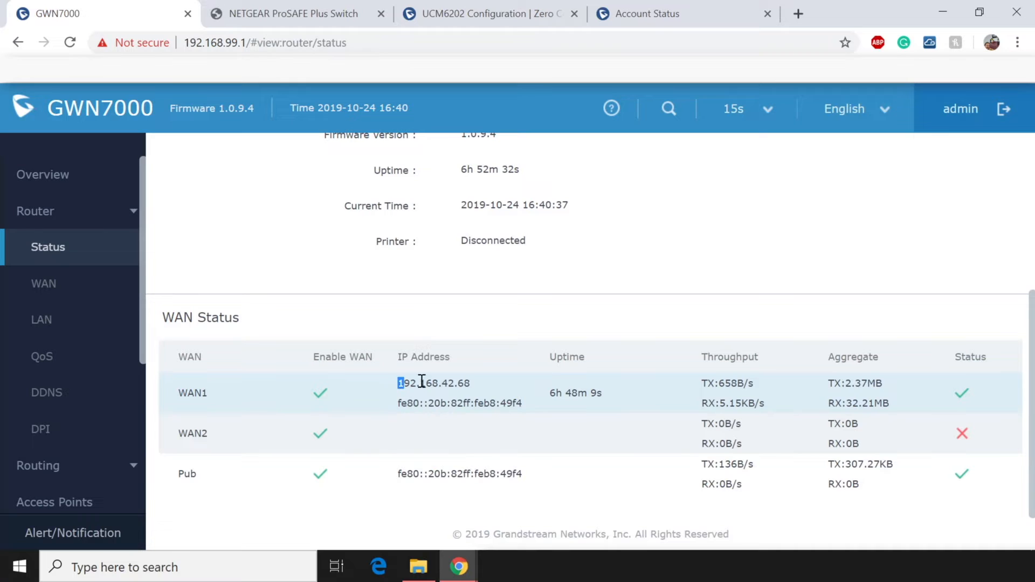
pyautogui.moveTo(397, 382); pyautogui.dragTo(480, 379)
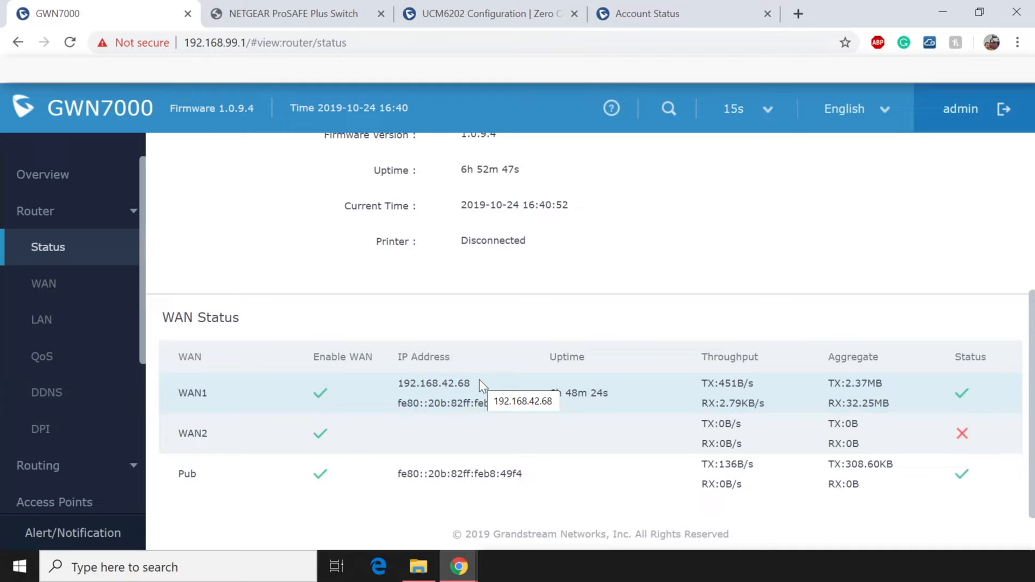
pyautogui.moveTo(699, 382); pyautogui.dragTo(764, 404)
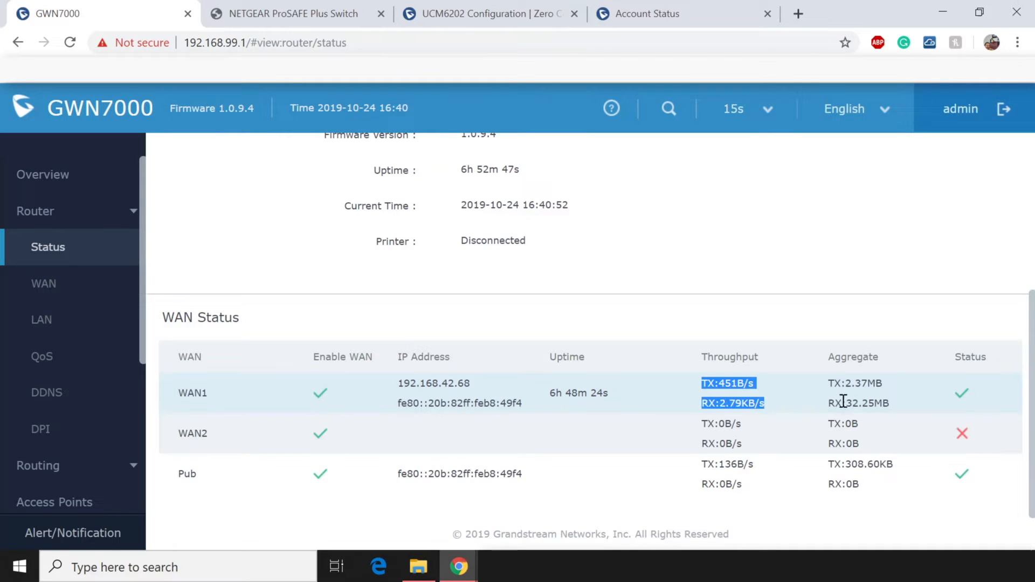
pyautogui.moveTo(844, 401); pyautogui.dragTo(895, 400)
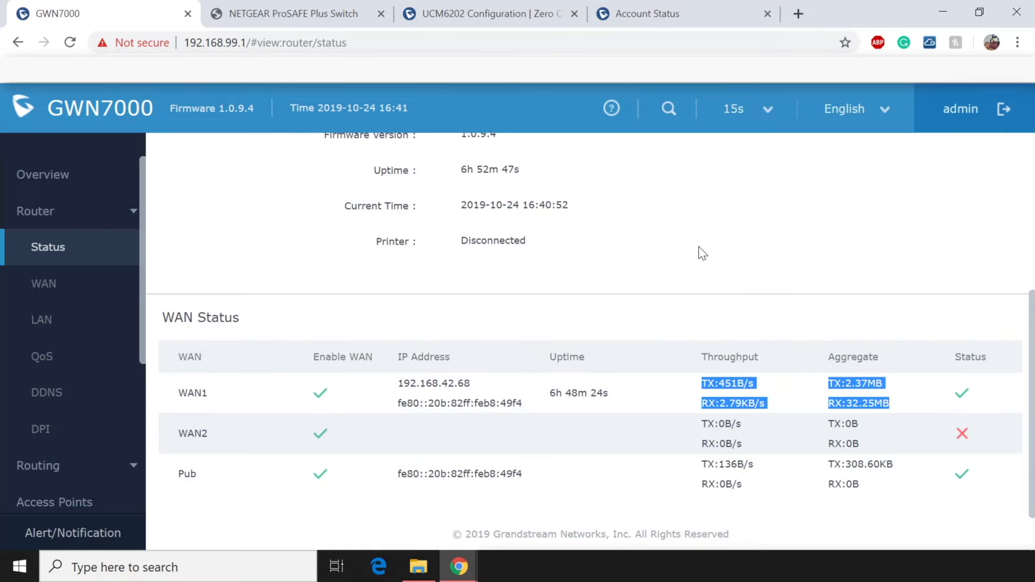
pyautogui.click(495, 256)
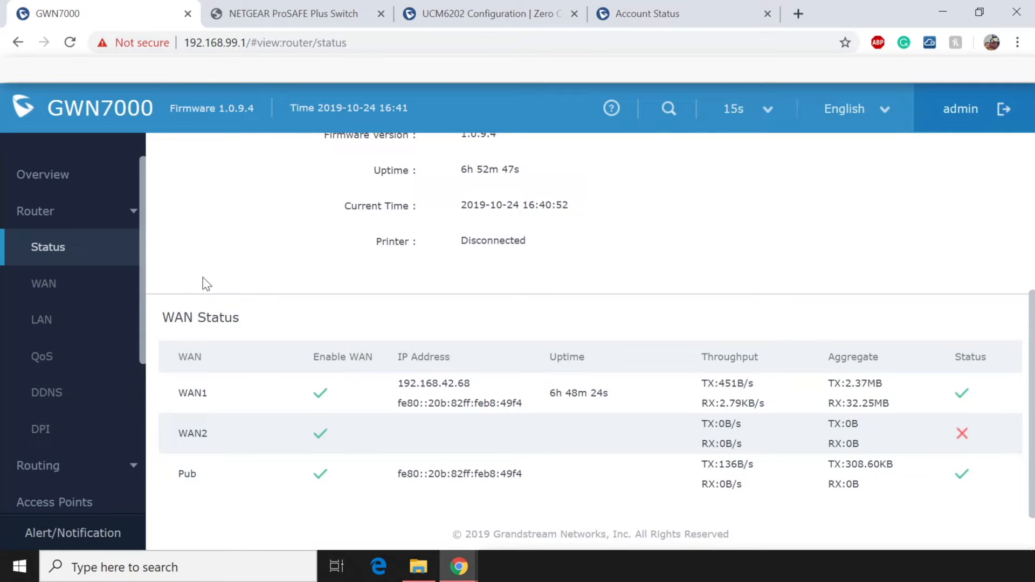
# Open Router > LAN and highlight the Default LAN and its 192.168.99.1 address.
pyautogui.click(69, 313)
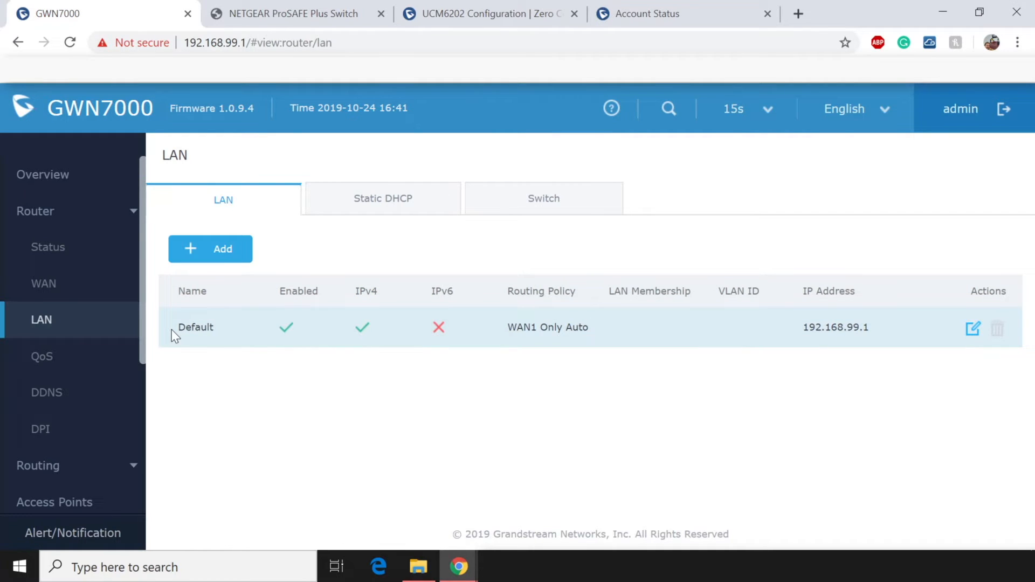
pyautogui.moveTo(174, 330); pyautogui.dragTo(227, 329)
pyautogui.moveTo(795, 328); pyautogui.dragTo(869, 327)
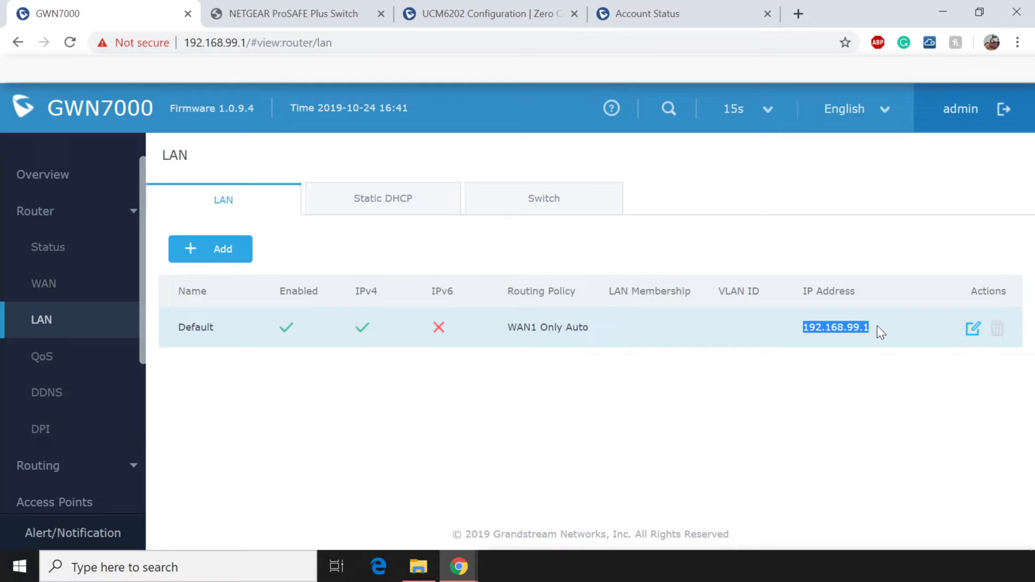
pyautogui.click(716, 394)
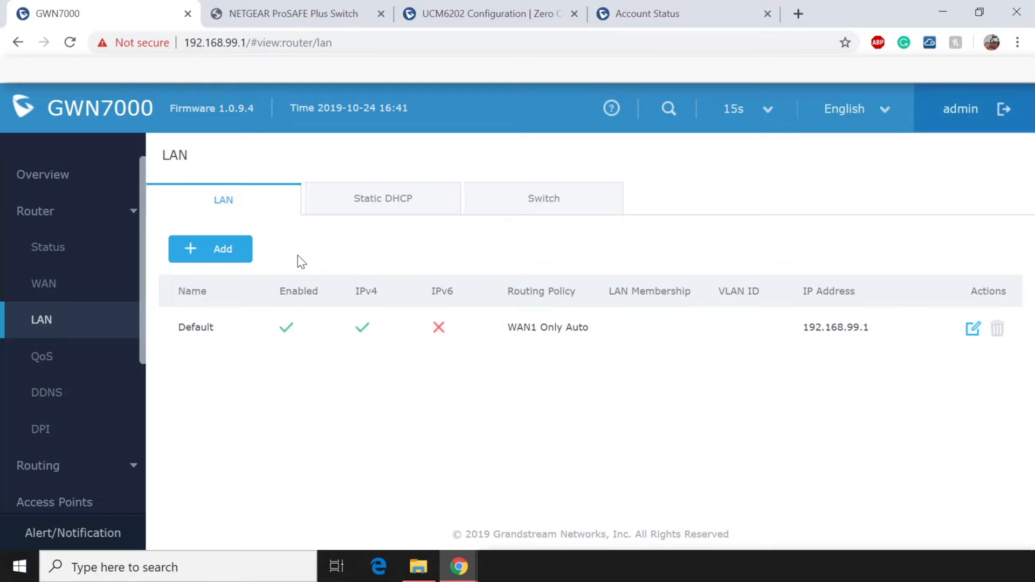
pyautogui.click(219, 258)
# Name the new LAN VOIP, enable it, and review its routing policy and destination options.
pyautogui.click(532, 192)
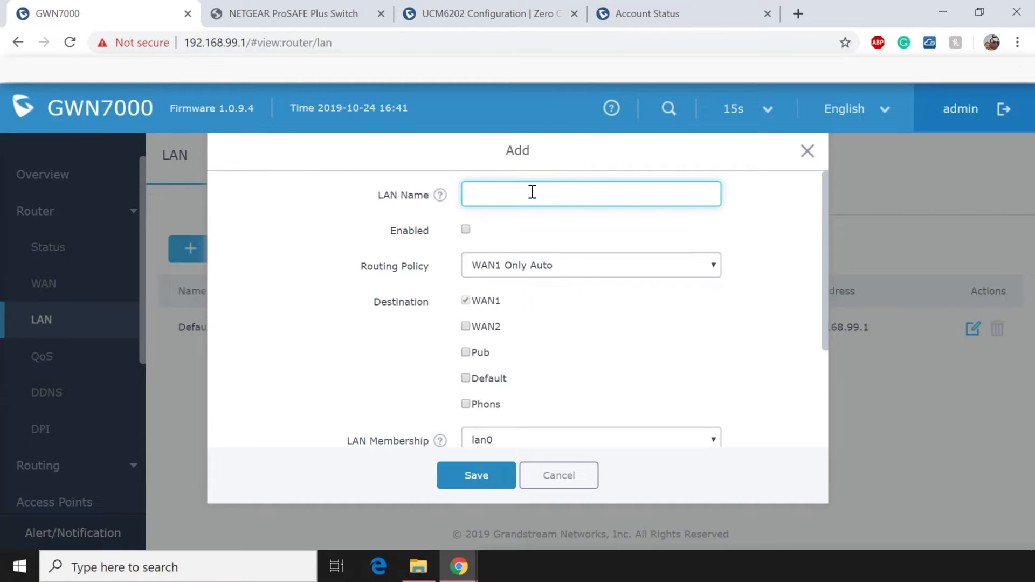
pyautogui.write('VOIP')
pyautogui.click(465, 230)
pyautogui.moveTo(359, 268); pyautogui.dragTo(443, 270)
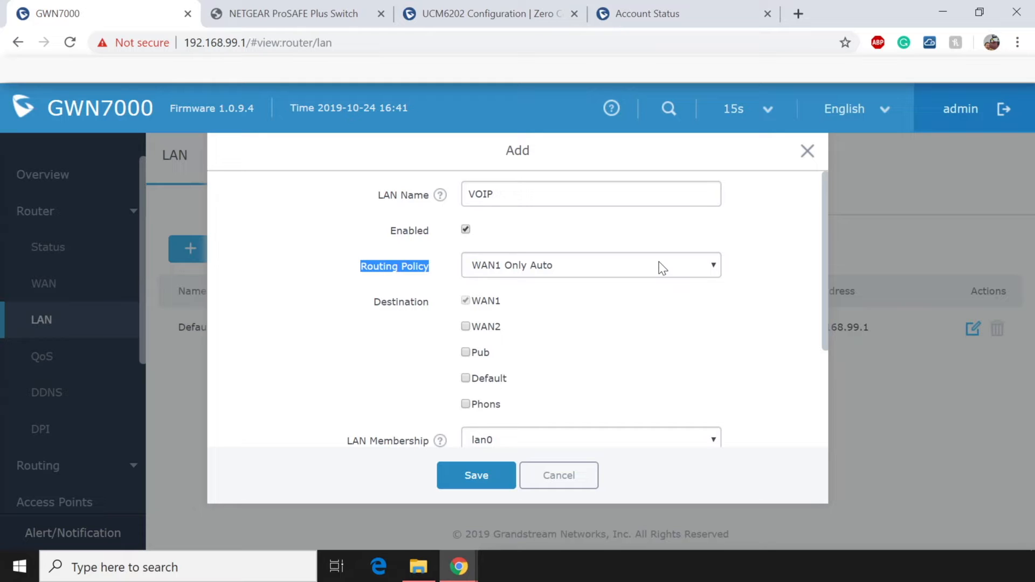
pyautogui.scroll(-1, 659, 275)
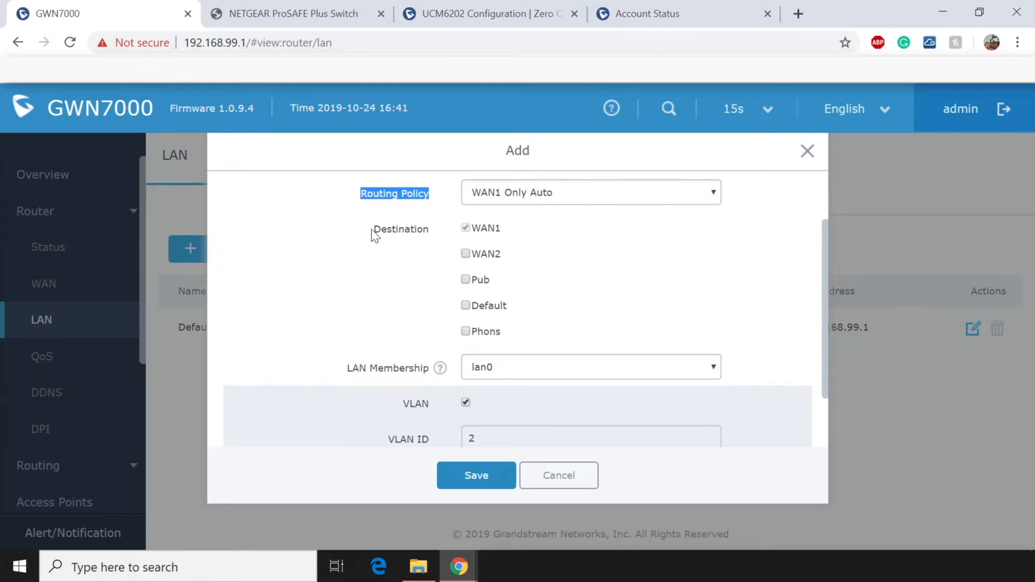
pyautogui.moveTo(372, 230); pyautogui.dragTo(436, 231)
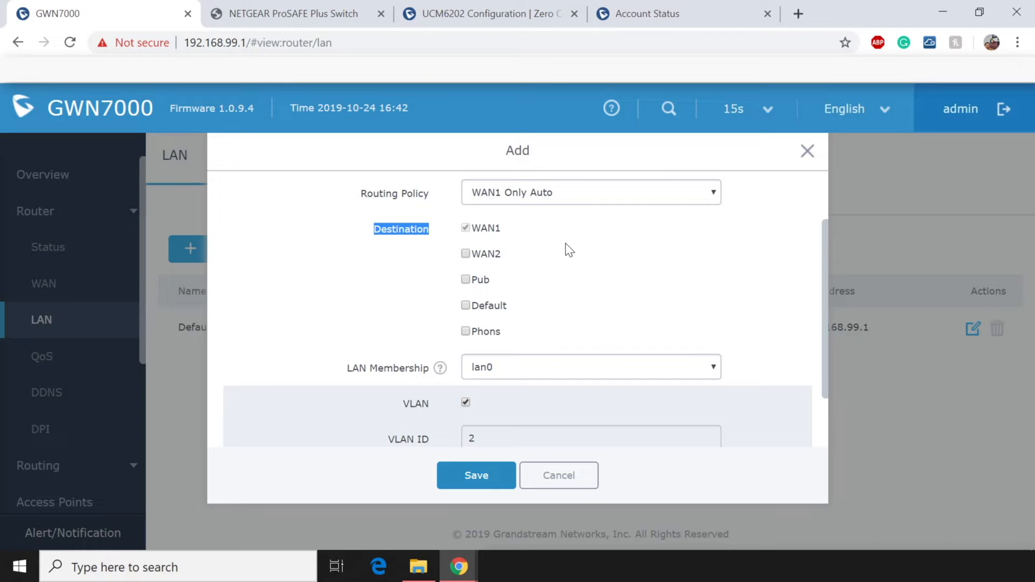
pyautogui.scroll(-3, 569, 250)
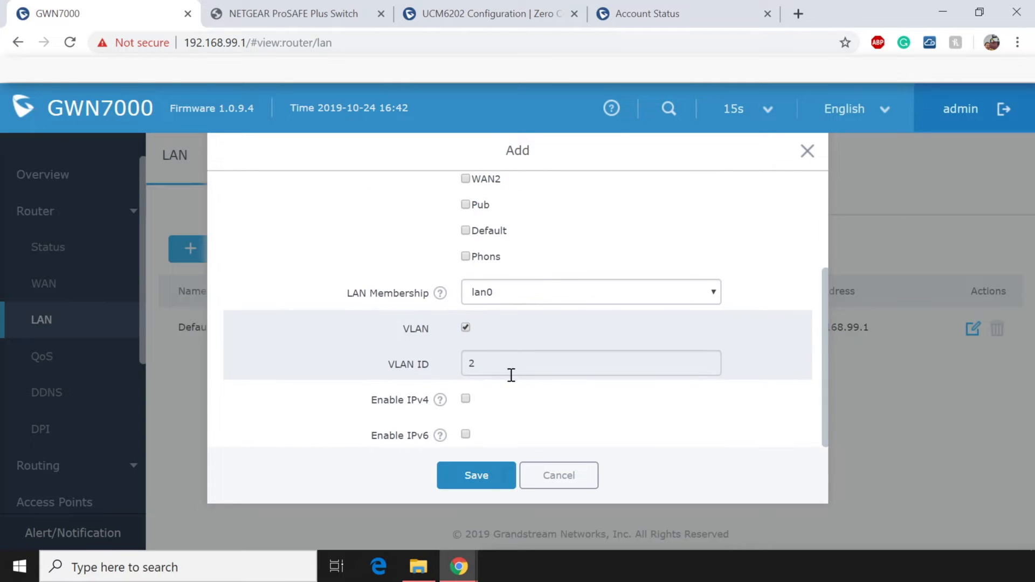
# Change the VLAN ID to 20 and turn on IPv4.
pyautogui.click(508, 372)
pyautogui.press('BackSpace')
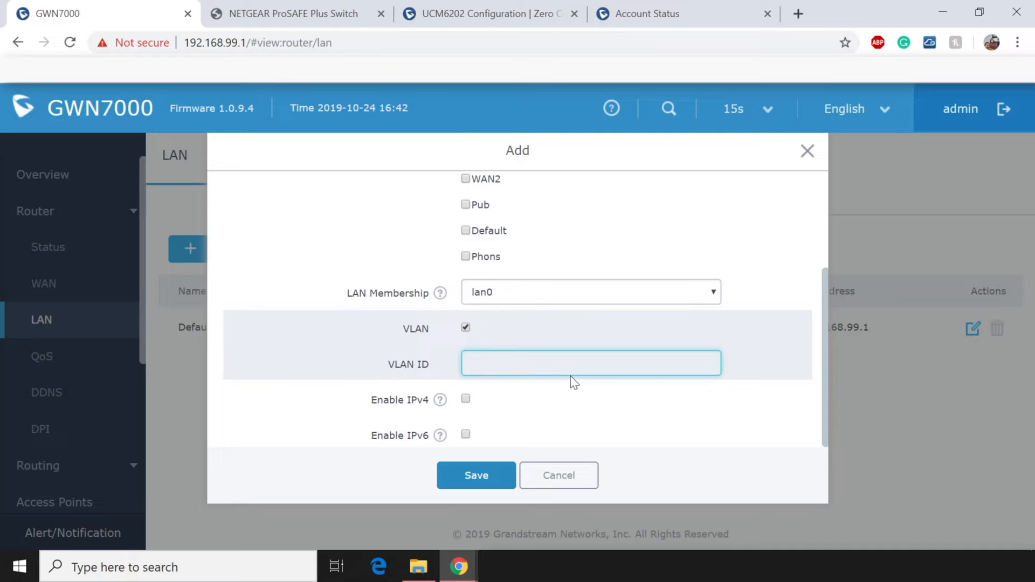
pyautogui.write('20')
pyautogui.click(465, 400)
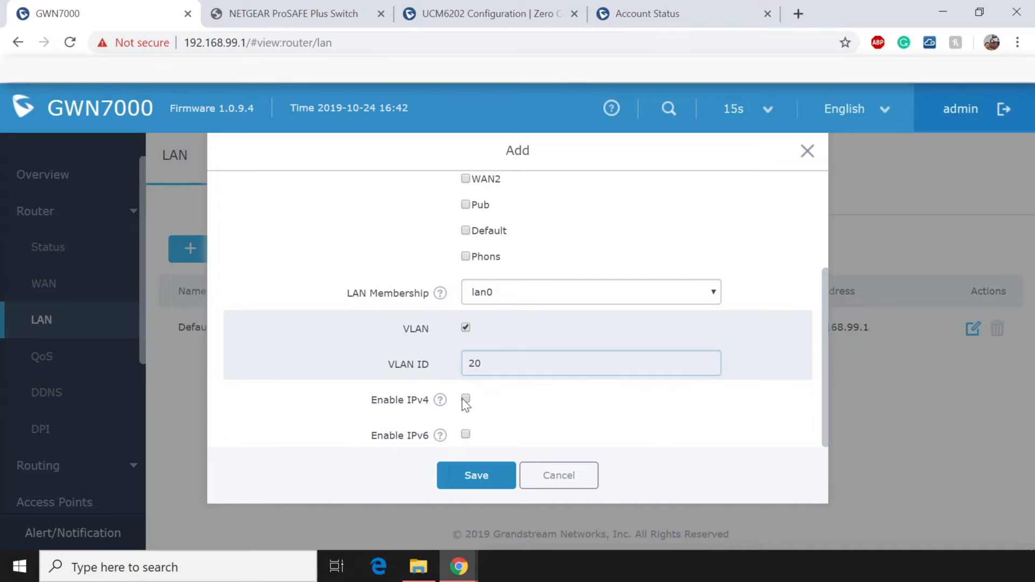
pyautogui.scroll(-3, 571, 382)
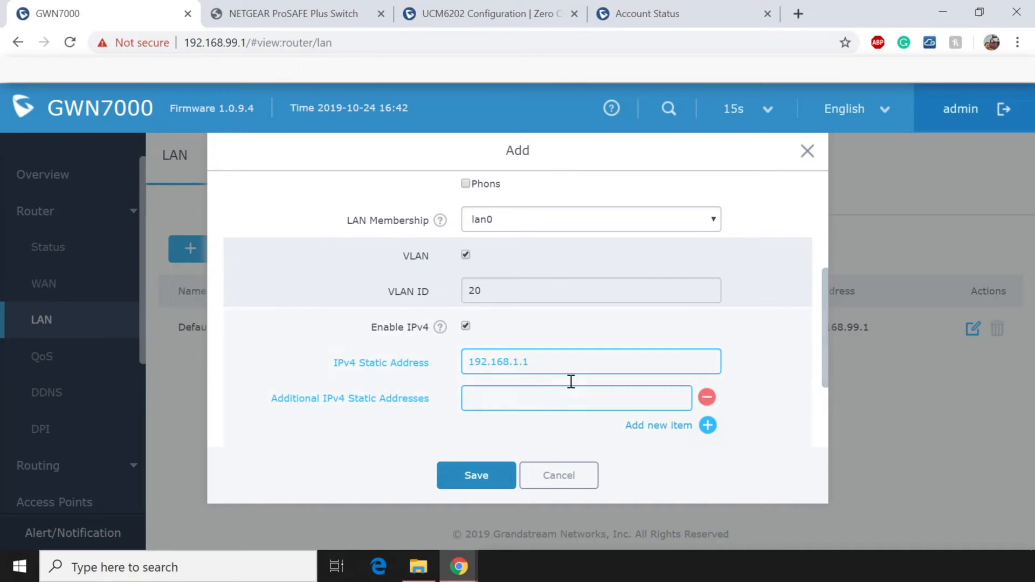
# Set the IPv4 static address to 192.168.20.1 with mask 255.255.255.0.
pyautogui.click(519, 366)
pyautogui.press('BackSpace')
pyautogui.write('20')
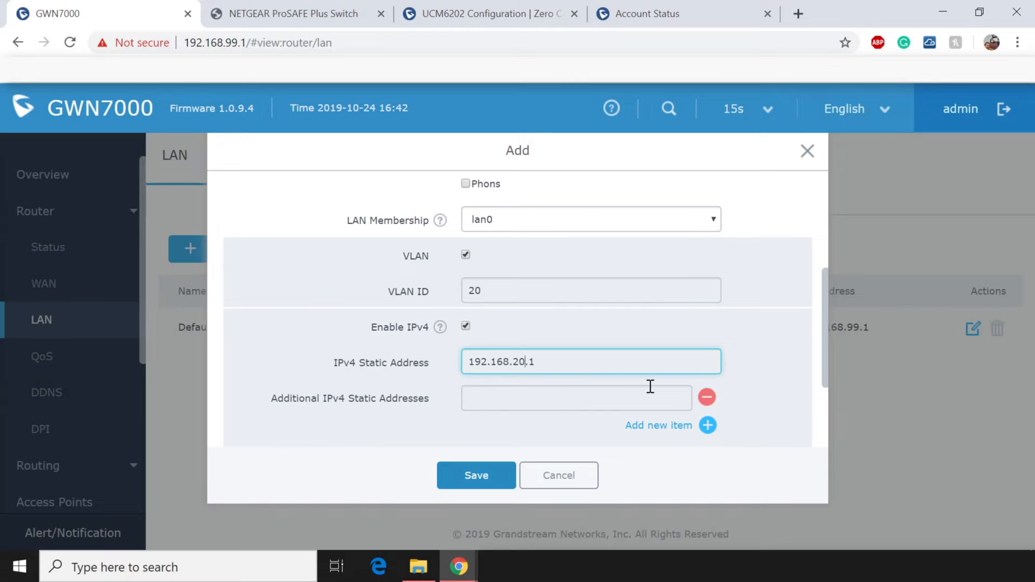
pyautogui.moveTo(539, 362); pyautogui.dragTo(363, 363)
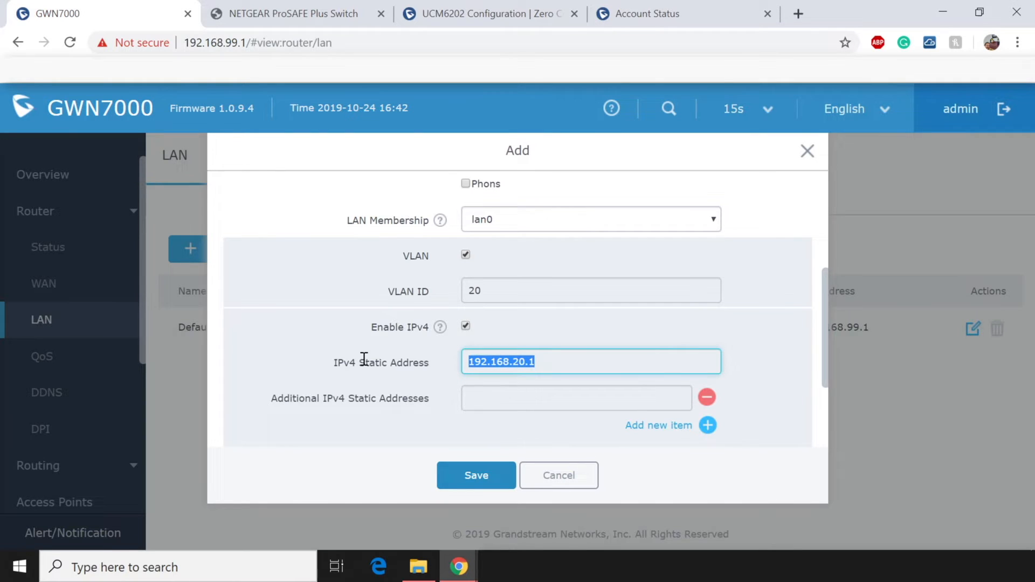
pyautogui.scroll(-3, 363, 361)
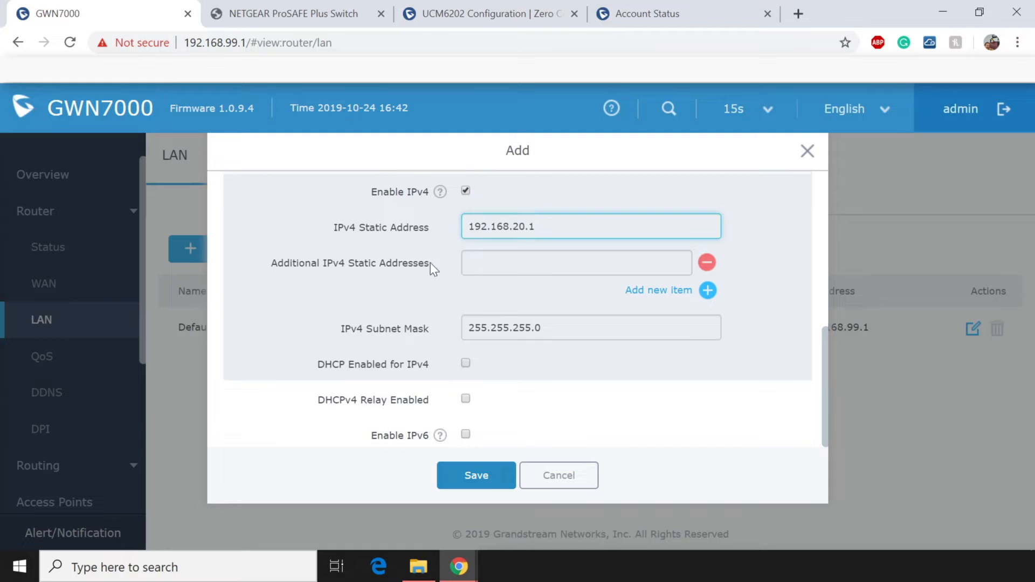
pyautogui.moveTo(430, 263); pyautogui.dragTo(279, 267)
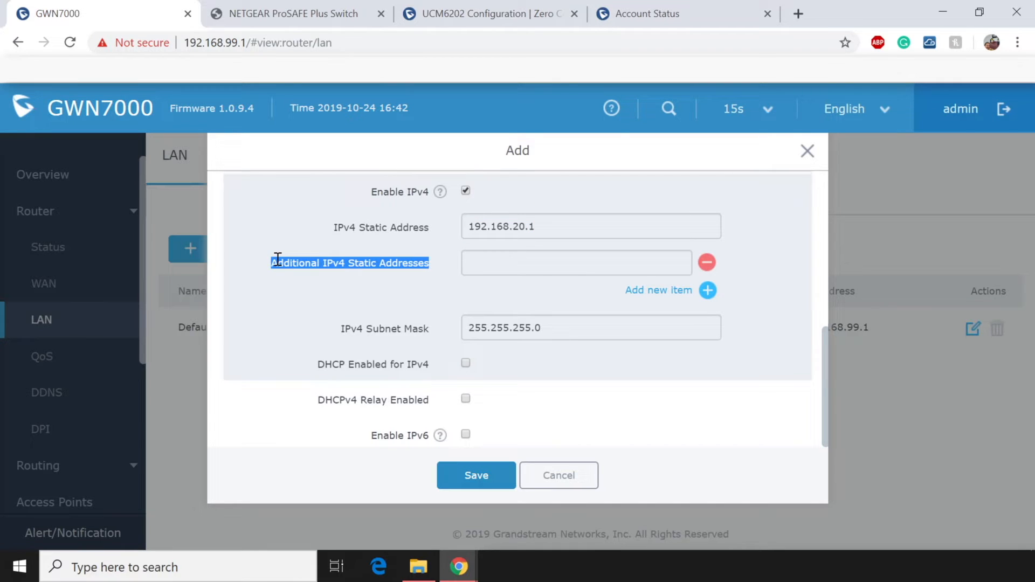
pyautogui.click(603, 372)
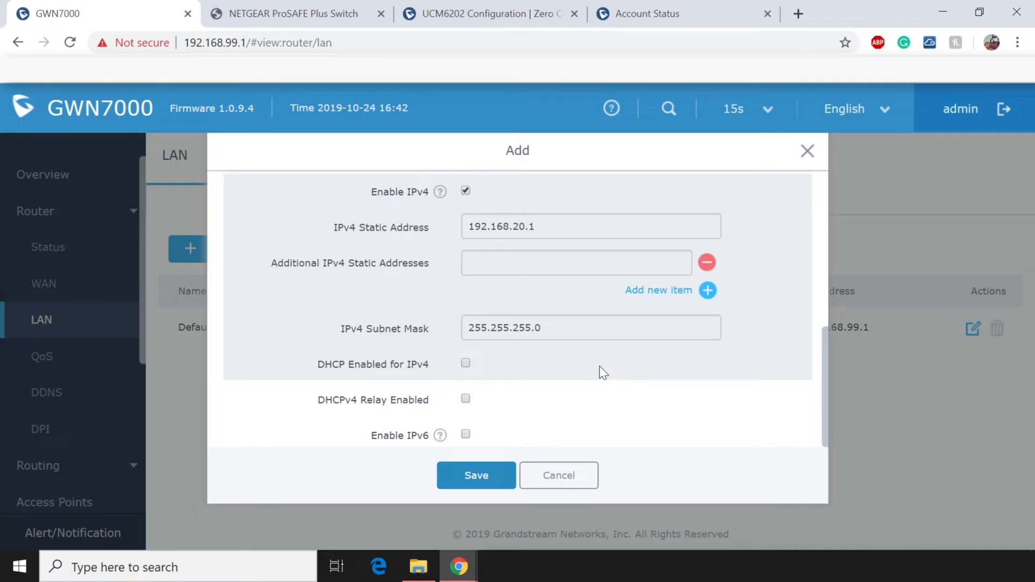
# Enable DHCP and review its start/end addresses and 12h lease time.
pyautogui.click(465, 363)
pyautogui.scroll(-1, 581, 364)
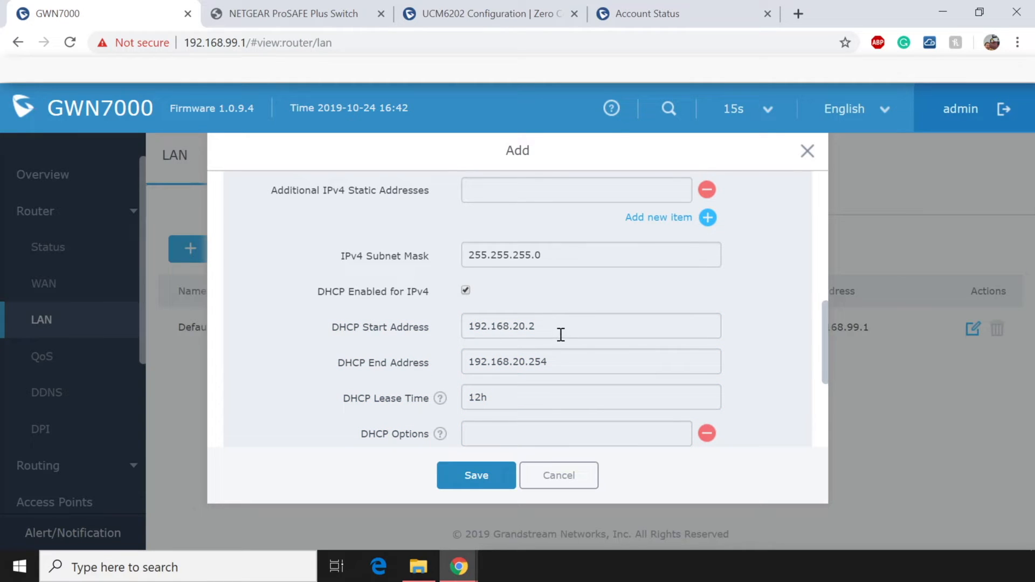
pyautogui.moveTo(561, 334); pyautogui.dragTo(453, 331)
pyautogui.moveTo(567, 361); pyautogui.dragTo(453, 363)
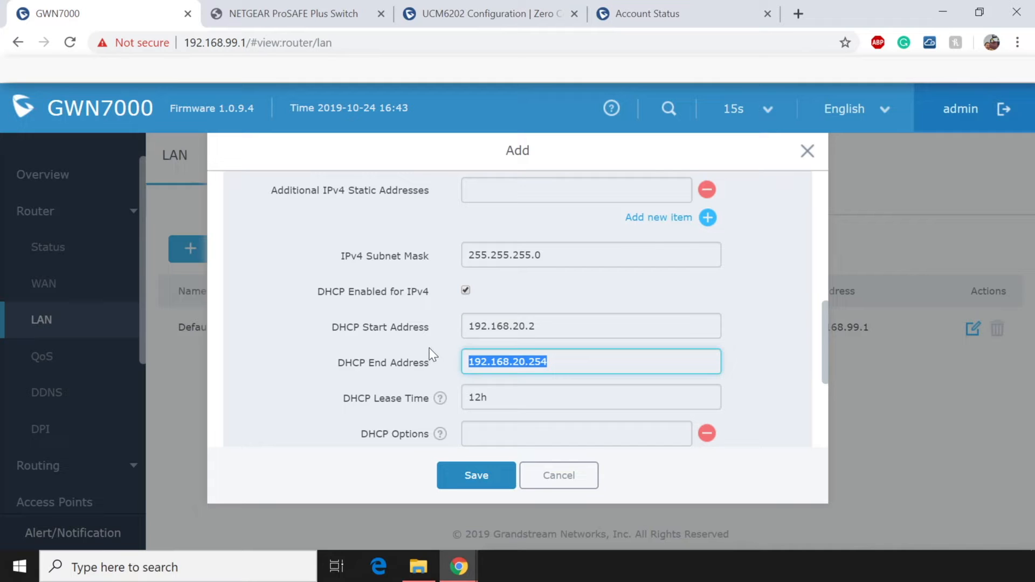
pyautogui.scroll(-1, 485, 388)
pyautogui.click(503, 323)
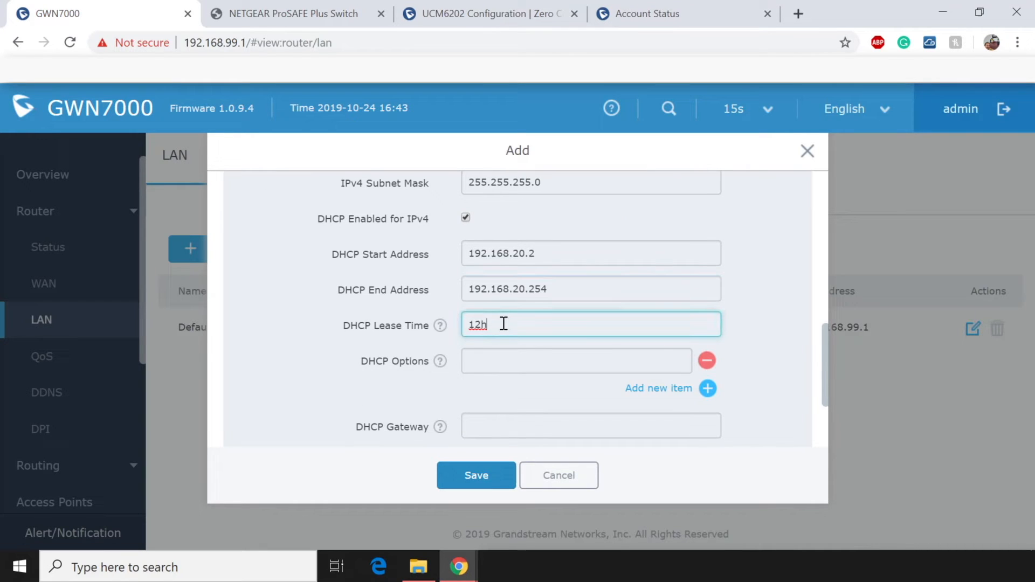
pyautogui.moveTo(504, 323); pyautogui.dragTo(430, 325)
pyautogui.click(532, 361)
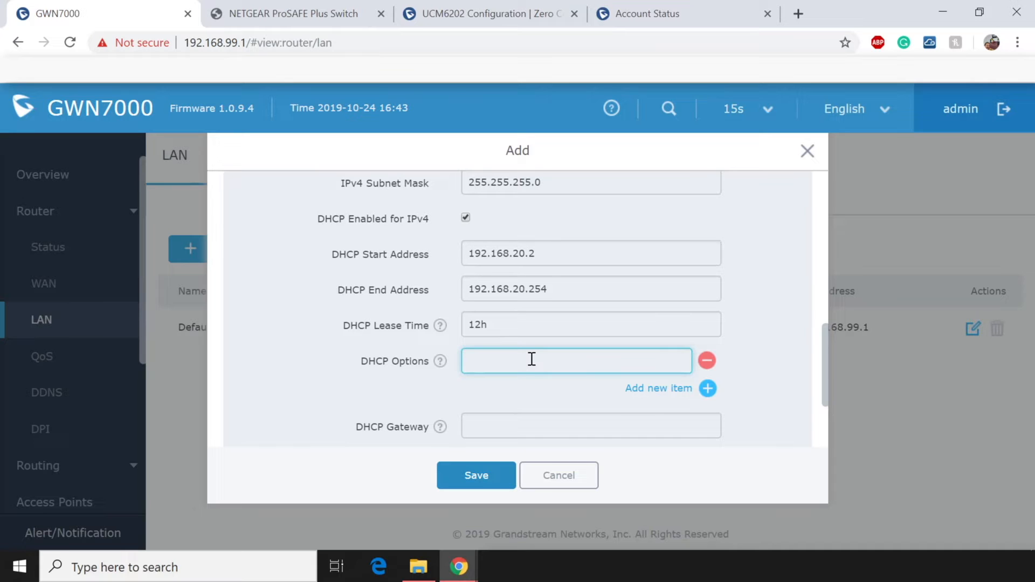
pyautogui.scroll(-3, 532, 358)
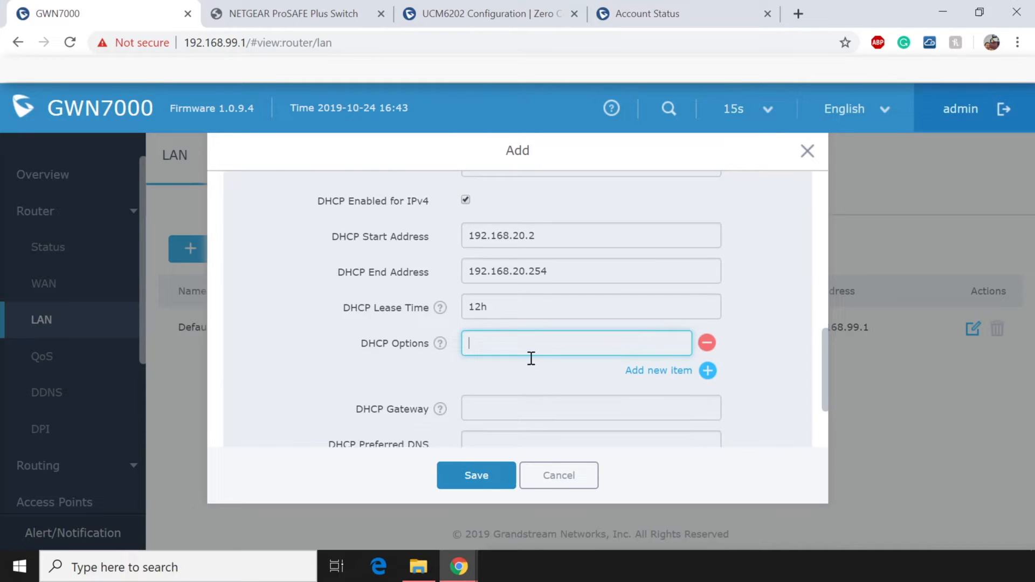
# Enter gateway 192.168.20.1 and DNS 8.8.8.8 / 8.8.4.4, then save and apply the VOIP LAN.
pyautogui.click(535, 289)
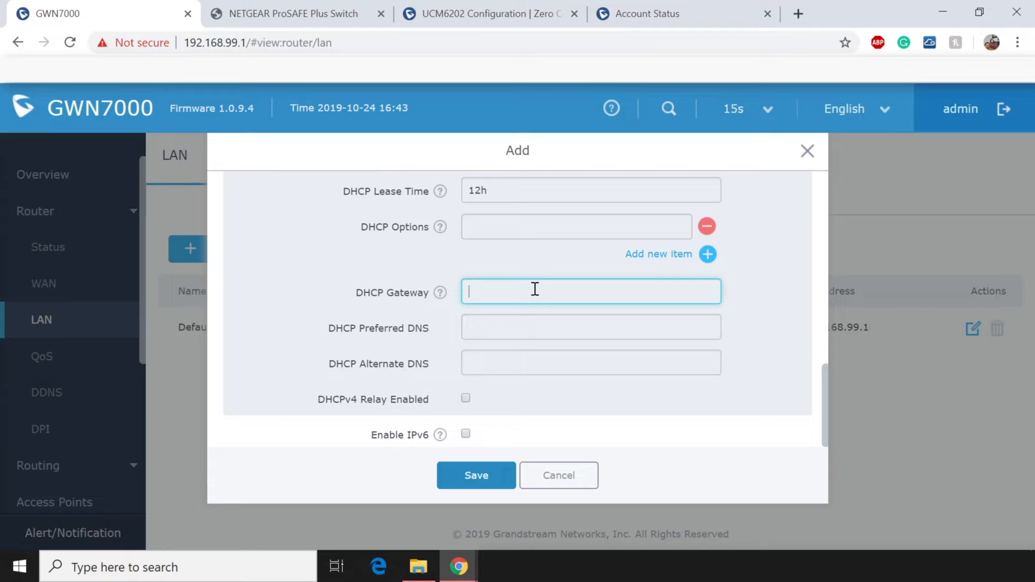
pyautogui.write('192.168.')
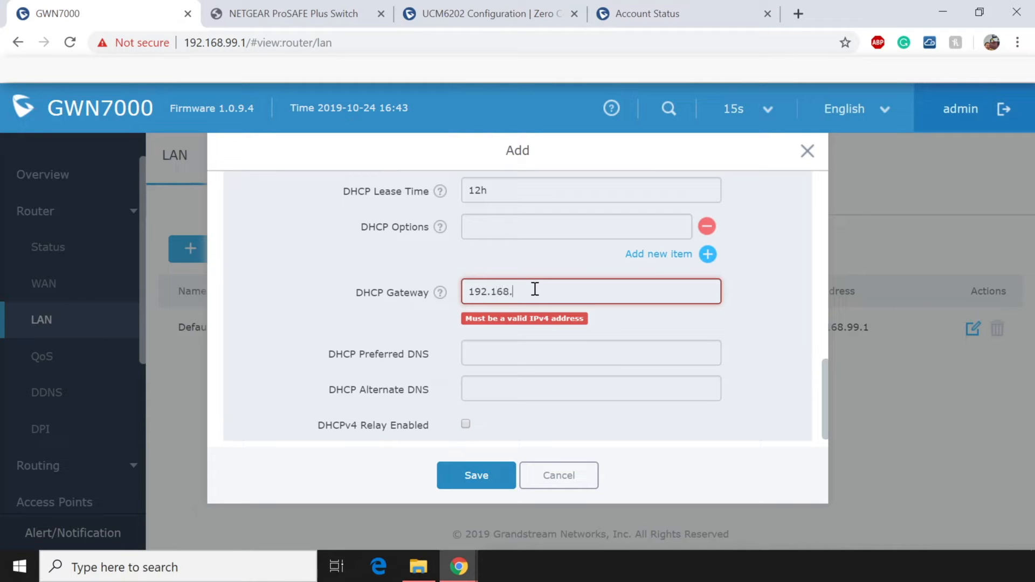
pyautogui.write('20.1')
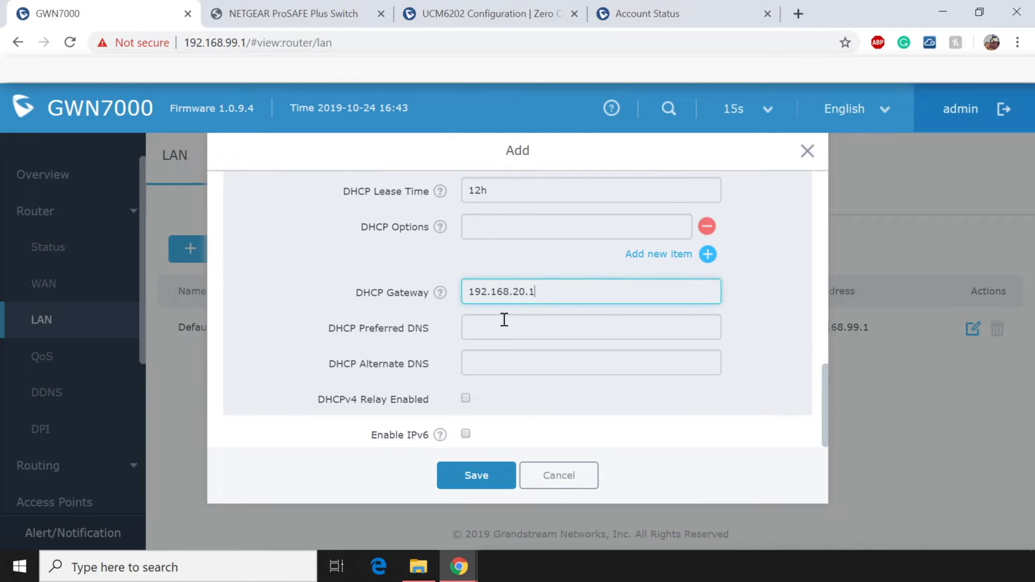
pyautogui.click(504, 328)
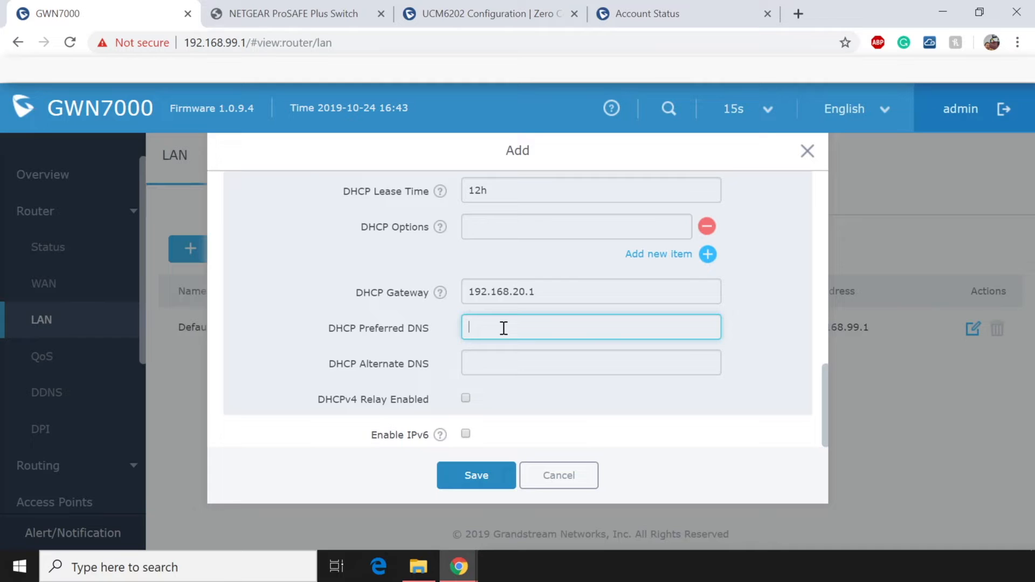
pyautogui.write('8.8.8.8')
pyautogui.press('Tab')
pyautogui.write('8.8.4.4')
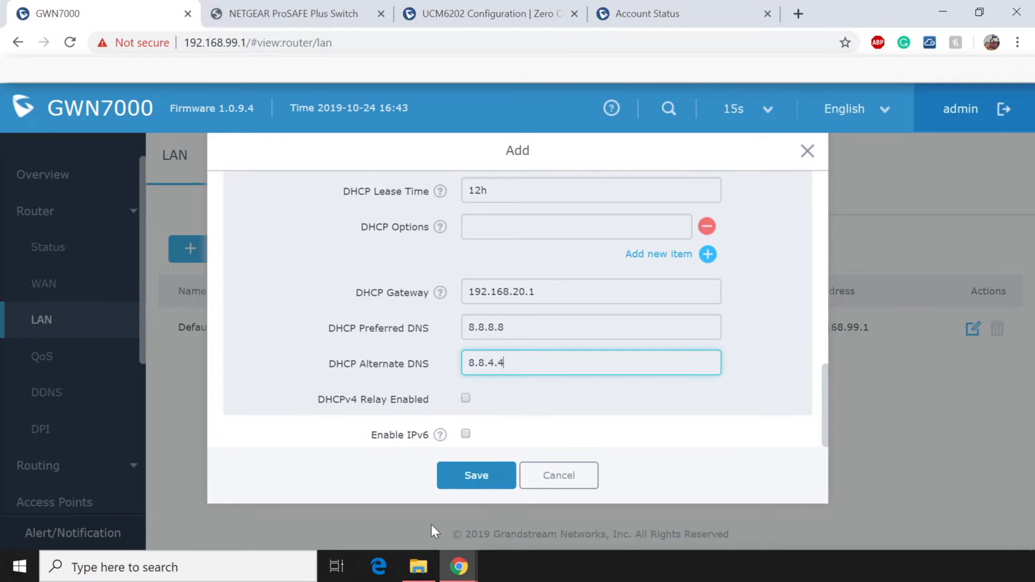
pyautogui.click(474, 480)
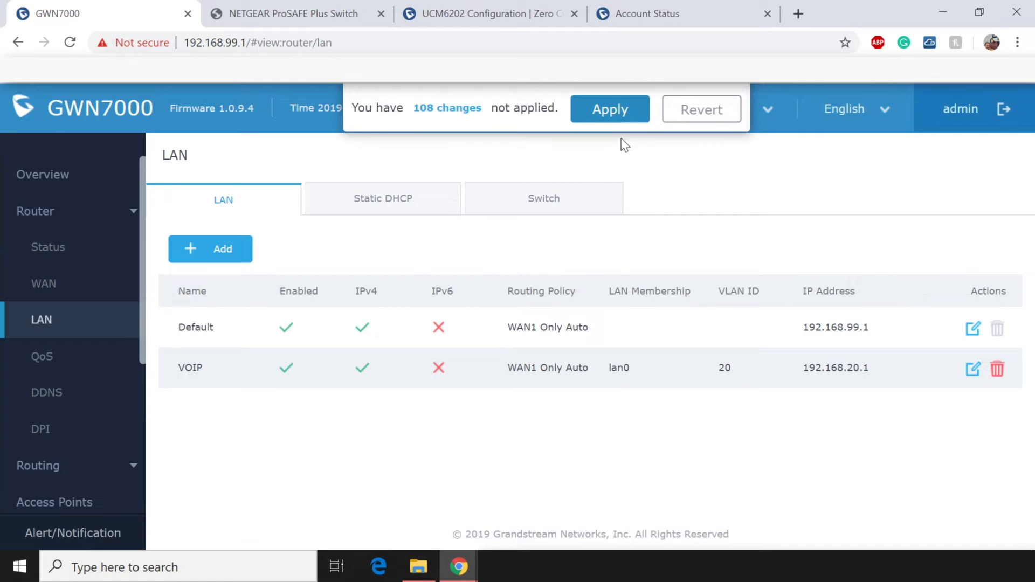
pyautogui.click(610, 104)
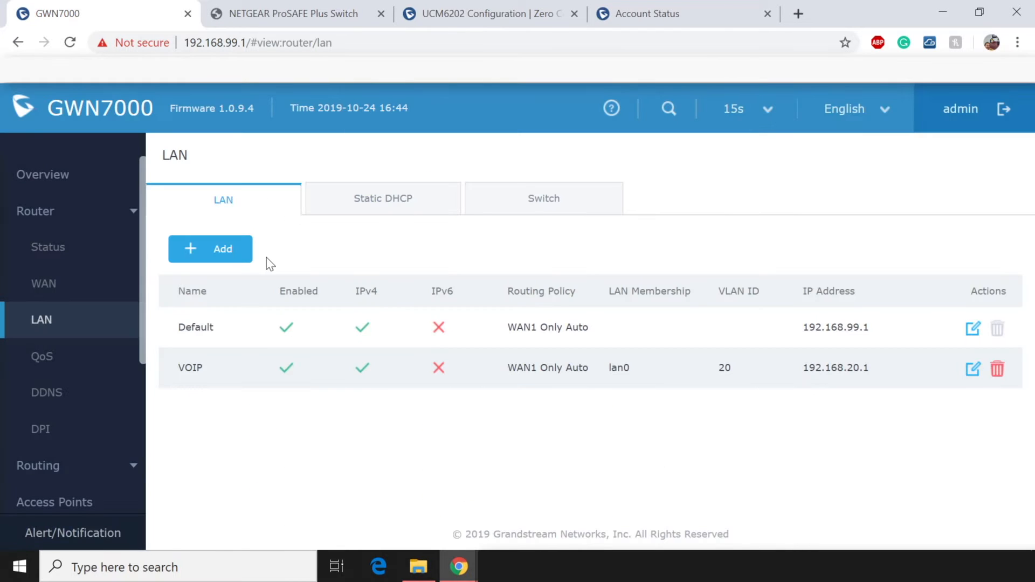
# Add another LAN named Guest Net and enable it.
pyautogui.click(225, 249)
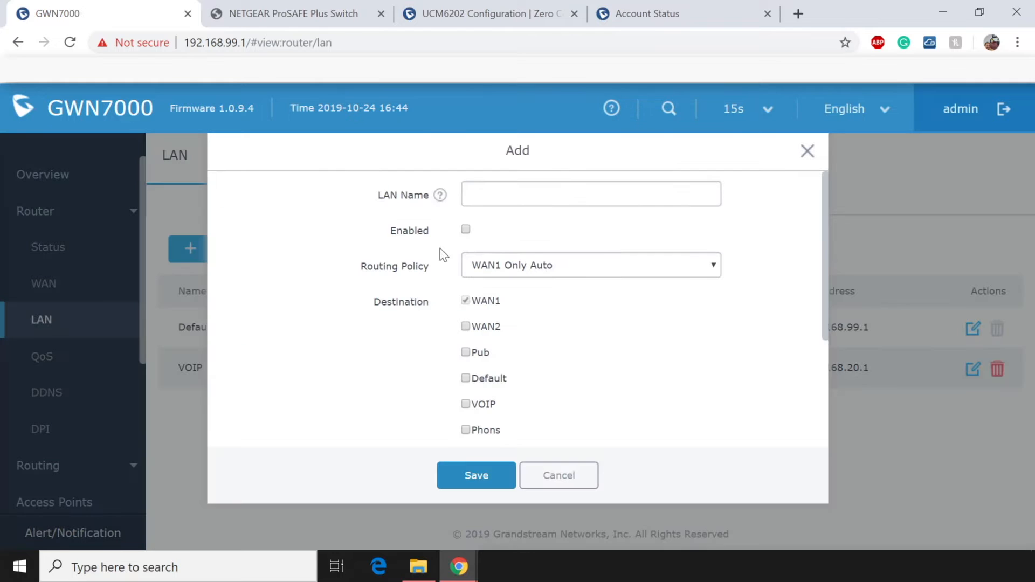
pyautogui.click(497, 201)
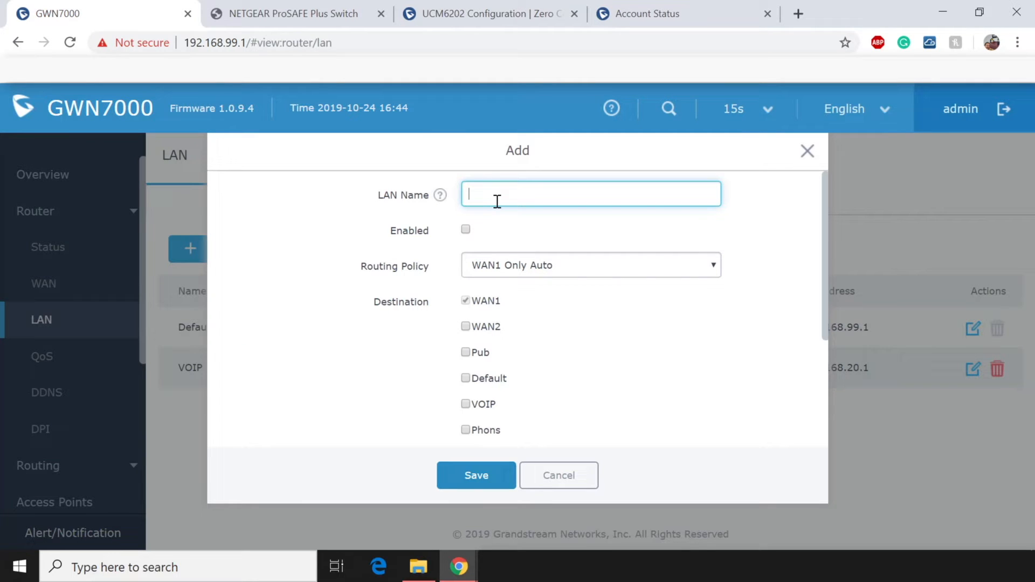
pyautogui.write('Guest Net')
pyautogui.click(465, 229)
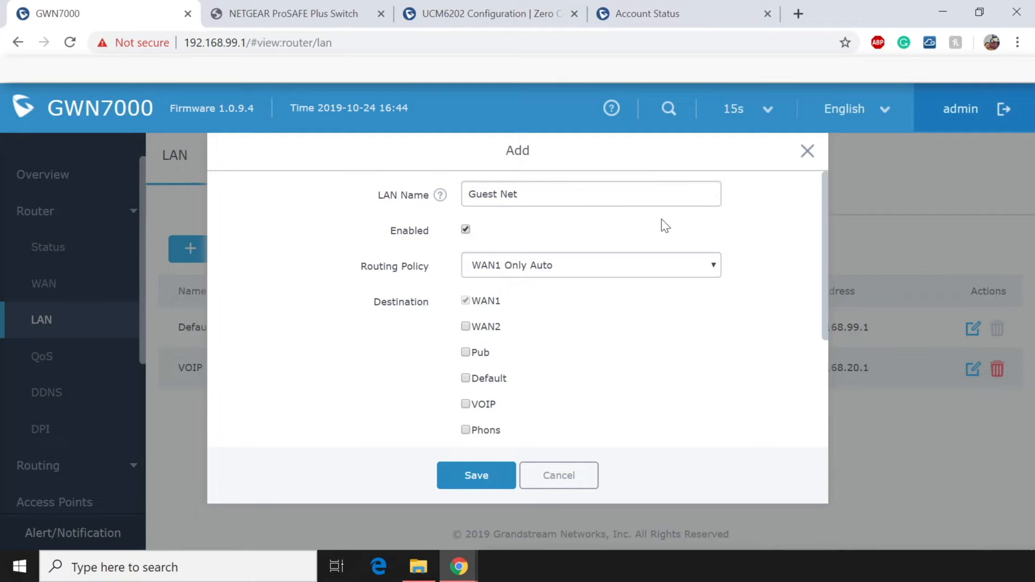
pyautogui.scroll(-2, 665, 225)
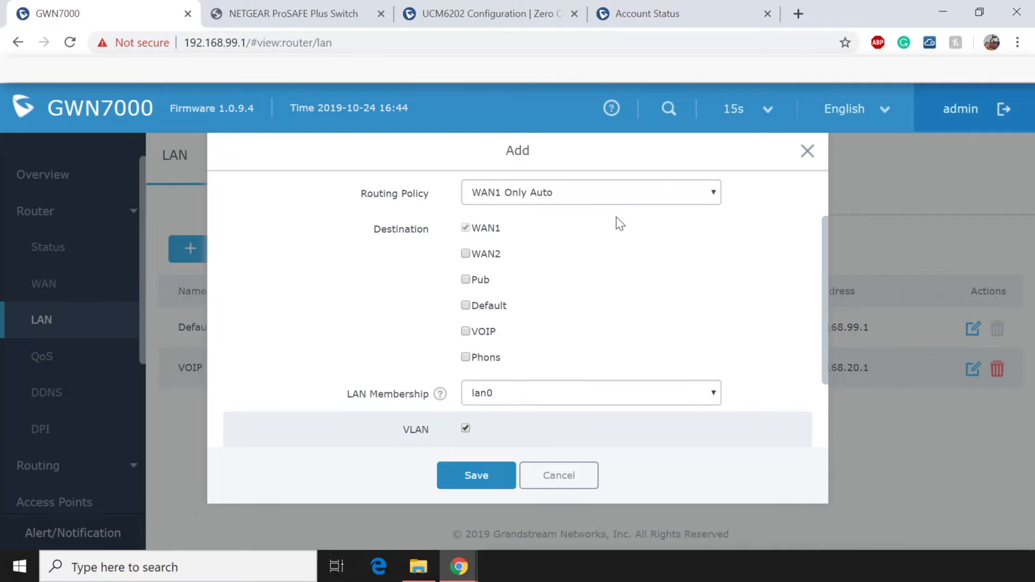
pyautogui.scroll(-2, 616, 224)
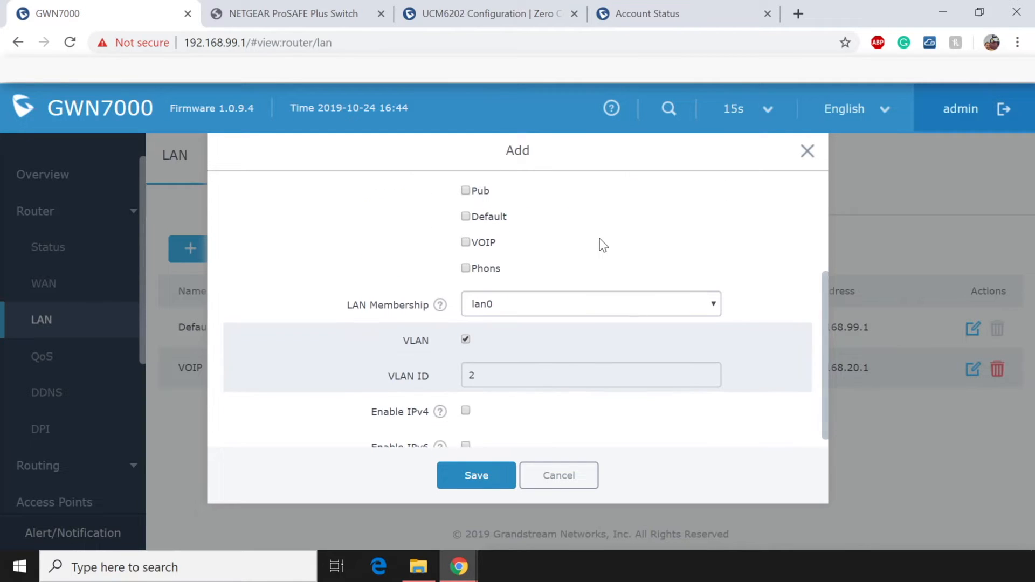
# Set VLAN ID 30, enable IPv4 at 192.168.30.1, and turn on the DHCP server.
pyautogui.click(532, 363)
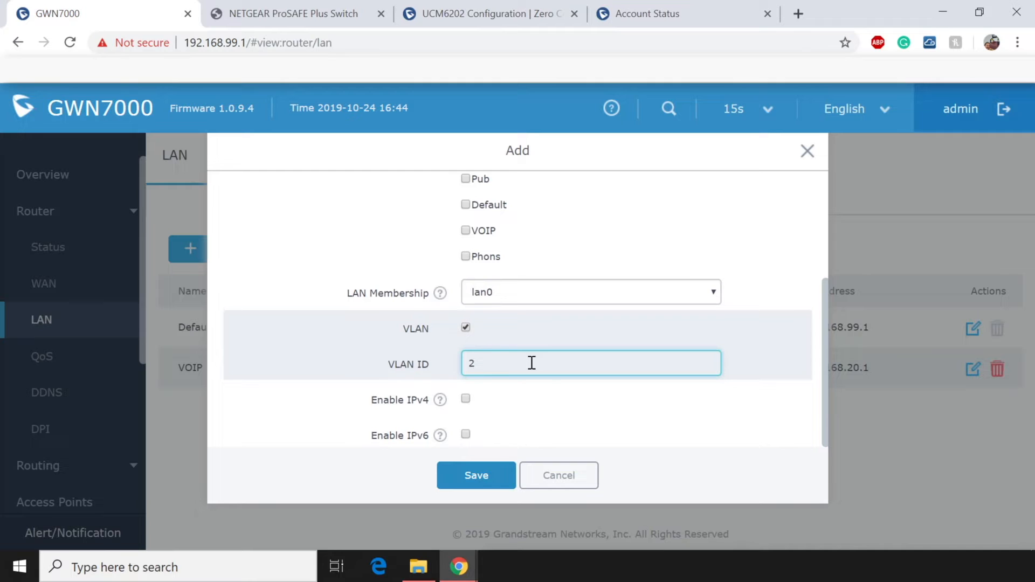
pyautogui.press('BackSpace')
pyautogui.write('30')
pyautogui.click(467, 400)
pyautogui.scroll(-3, 623, 391)
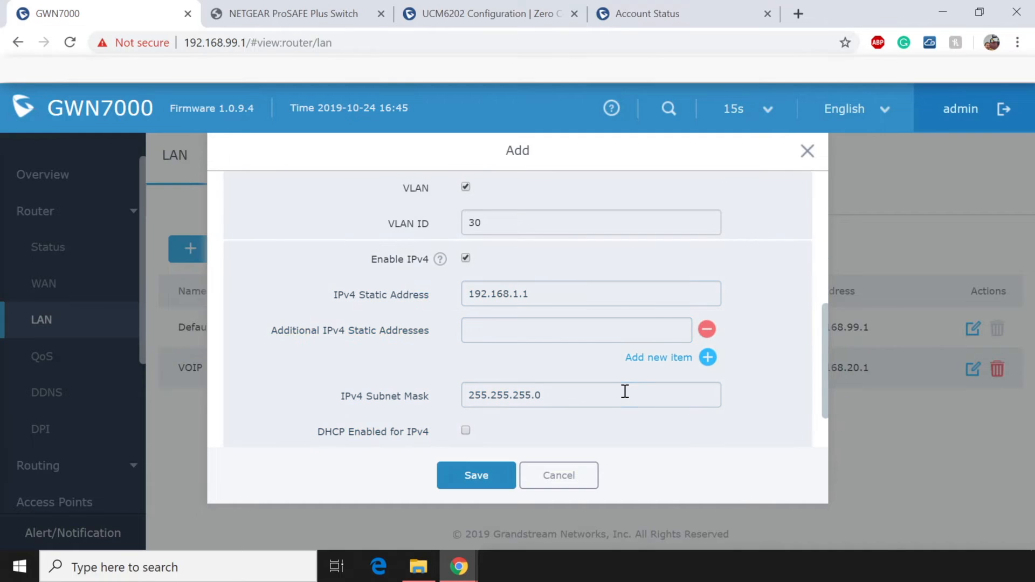
pyautogui.click(517, 296)
pyautogui.press('BackSpace')
pyautogui.write('30')
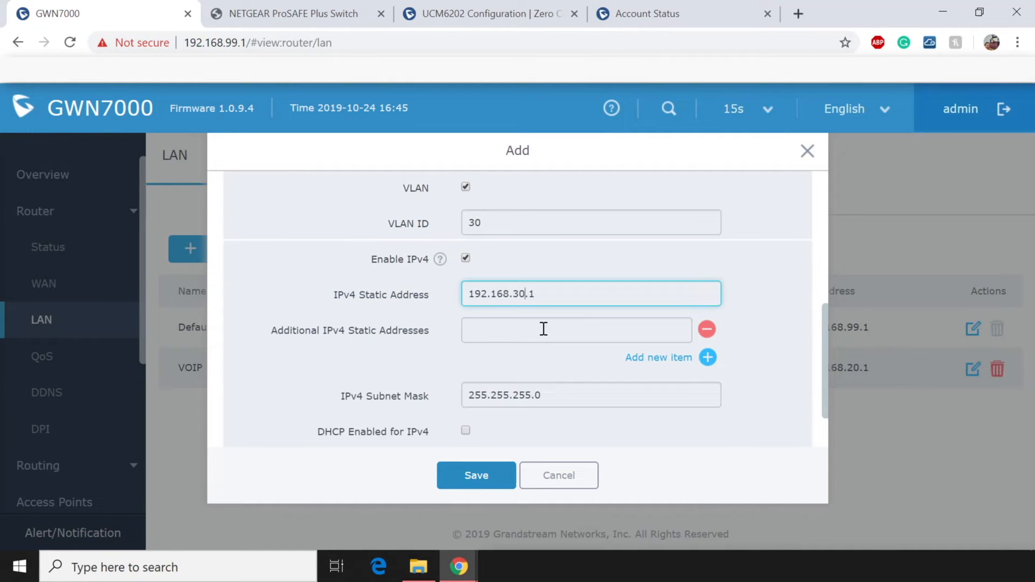
pyautogui.click(465, 430)
# Enter gateway 192.168.30.1 and DNS 8.8.8.8 / 8.8.4.4, then save the Guest Net LAN.
pyautogui.scroll(-3, 596, 358)
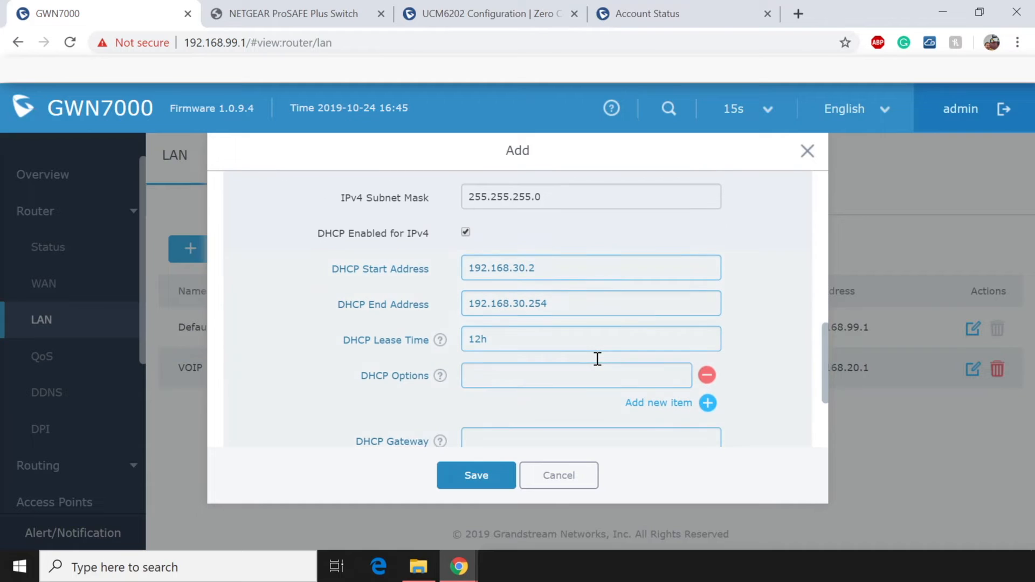
pyautogui.scroll(-2, 596, 358)
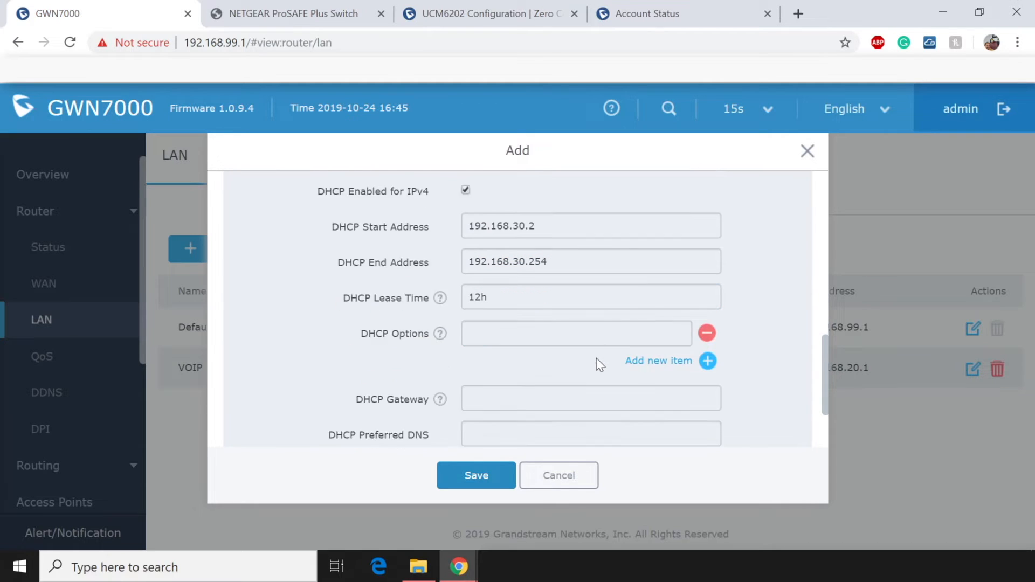
pyautogui.click(530, 368)
pyautogui.write('192.1')
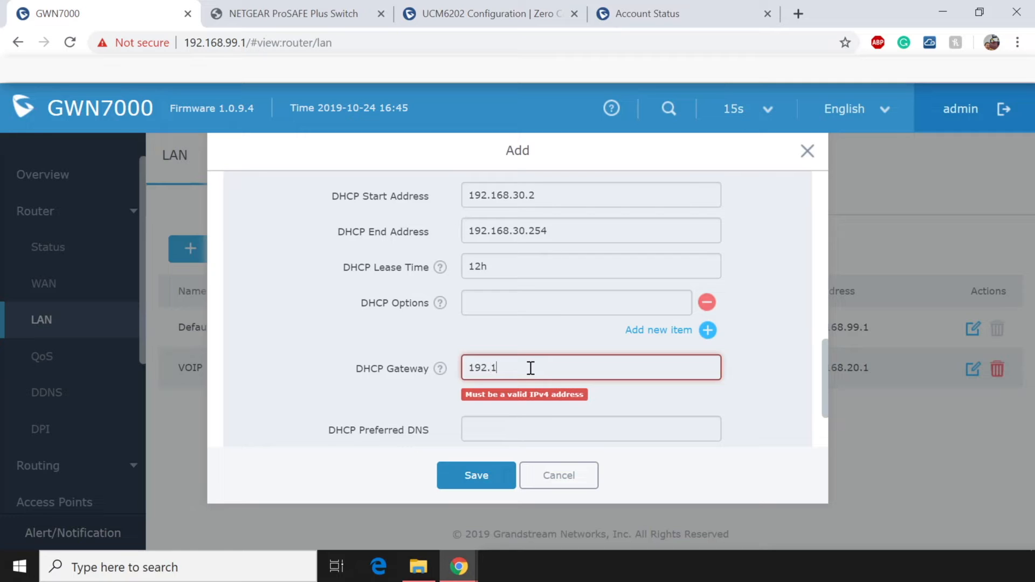
pyautogui.write('68.30.1')
pyautogui.click(529, 403)
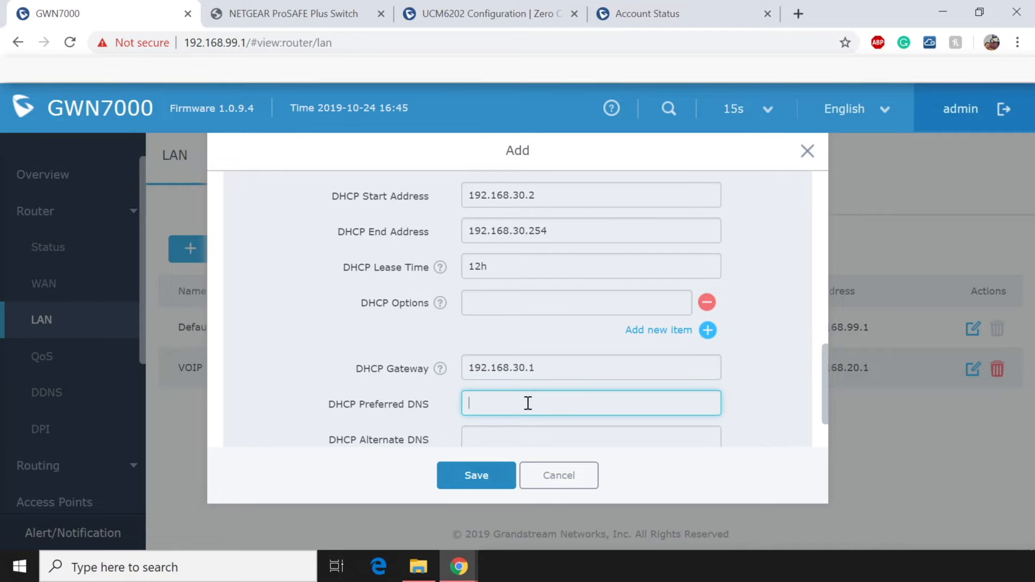
pyautogui.write('8.8.8.8')
pyautogui.press('Tab')
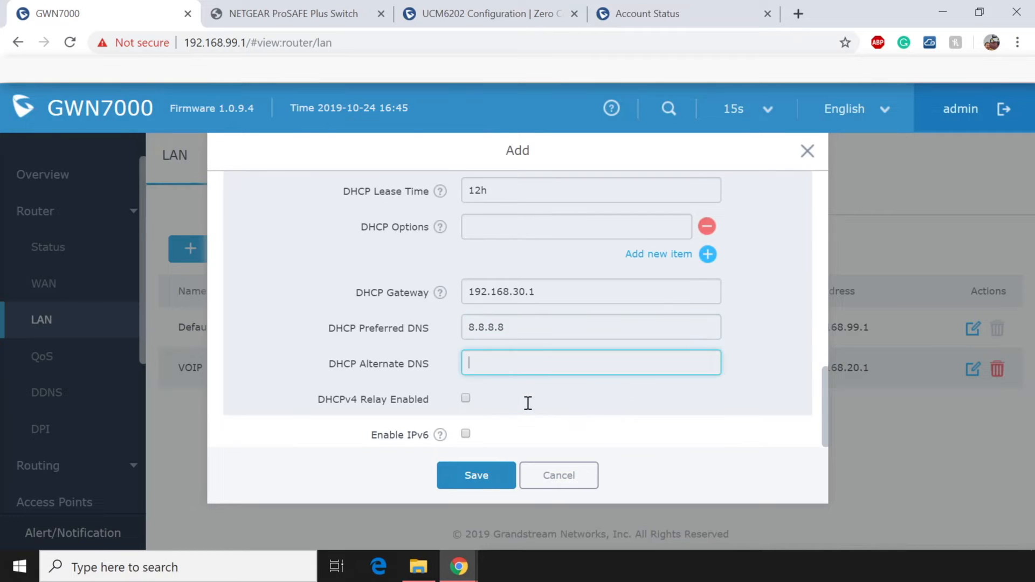
pyautogui.write('8.8.4.')
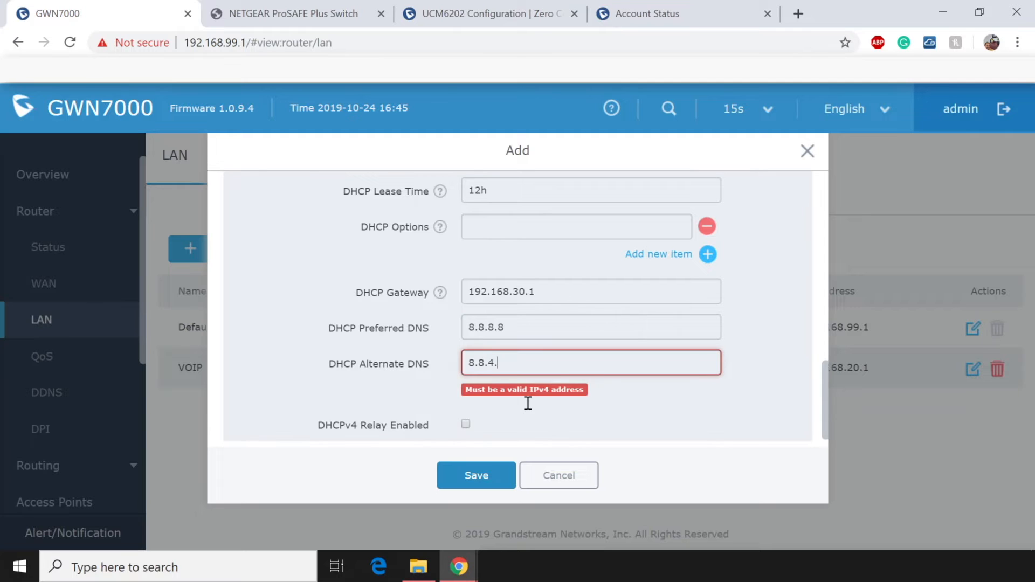
pyautogui.write('4')
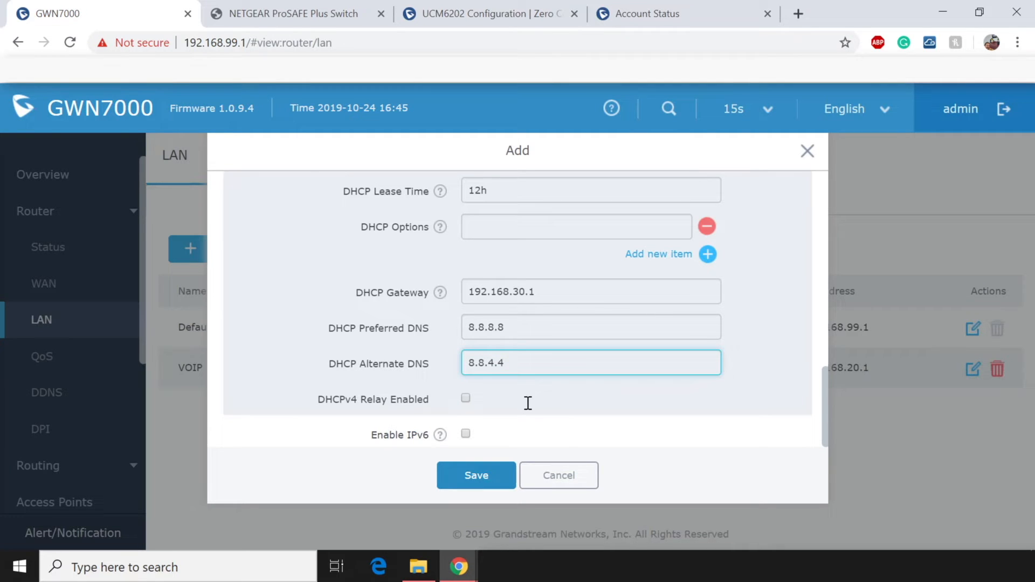
pyautogui.click(463, 481)
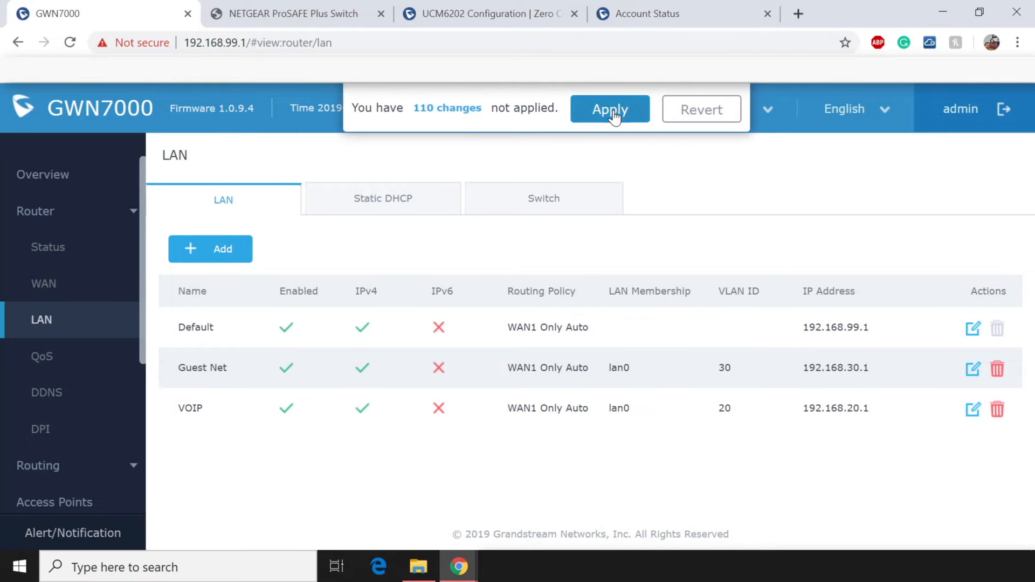
# Apply the pending LAN changes and switch to the NETGEAR switch's login page.
pyautogui.click(617, 114)
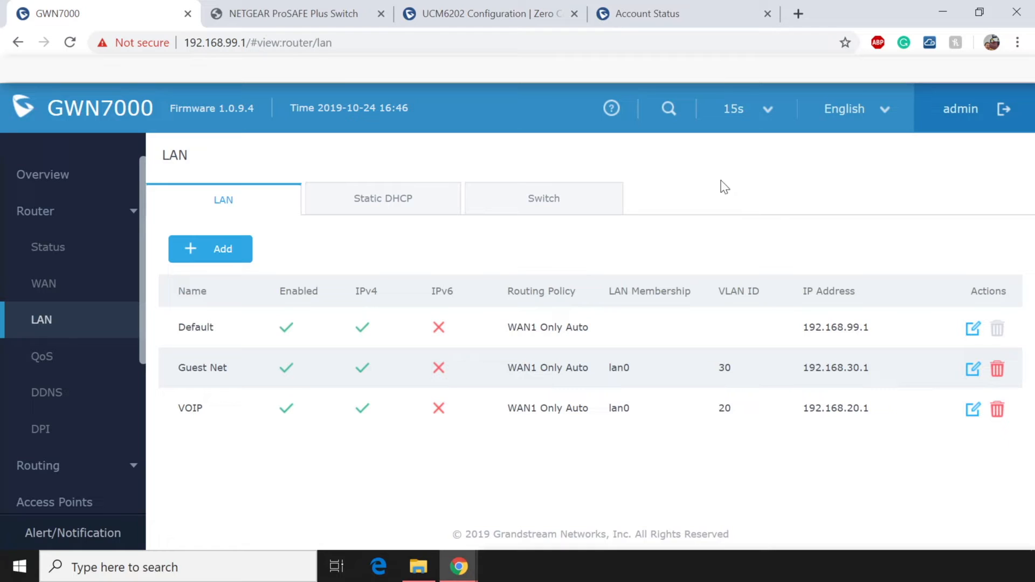
pyautogui.click(294, 22)
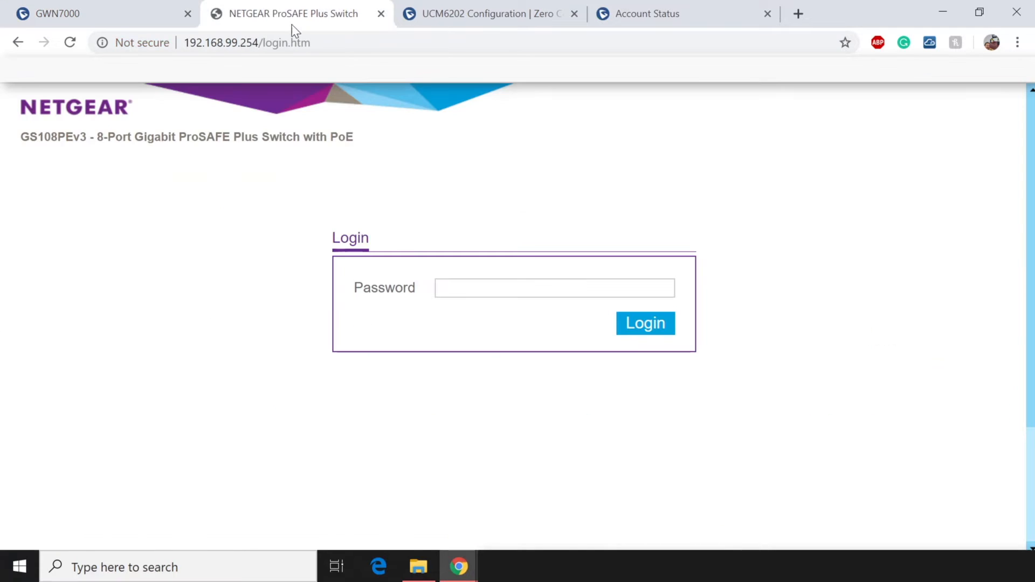
# Log in to the NETGEAR ProSAFE Plus switch with its password.
pyautogui.click(490, 295)
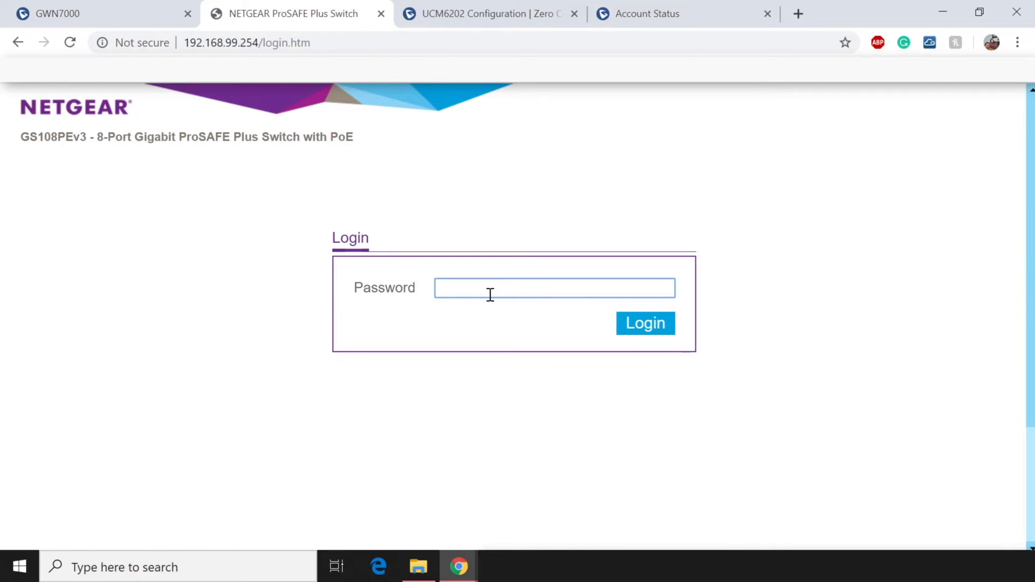
pyautogui.write('password')
pyautogui.press('Return')
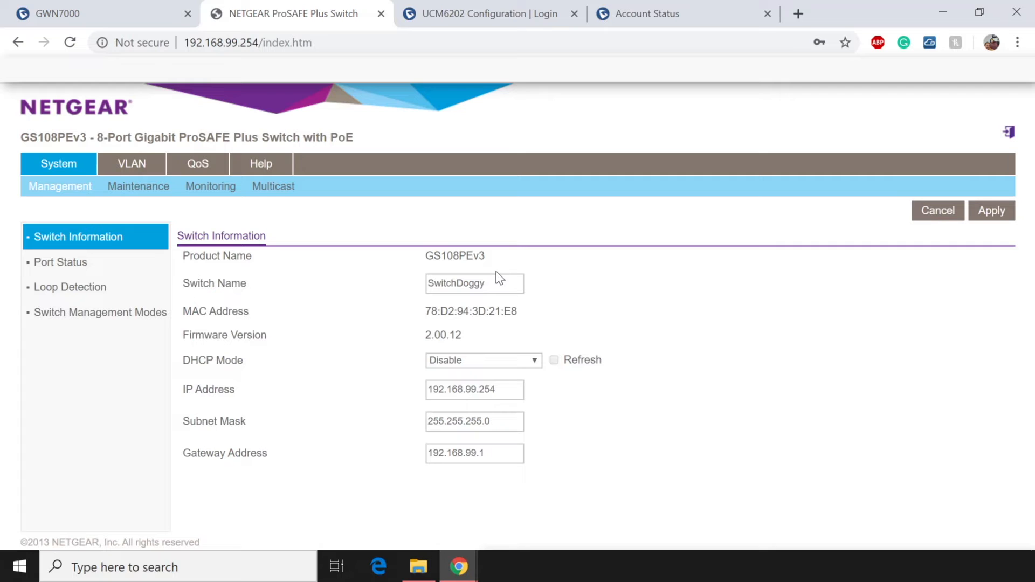
# Navigate to the switch's advanced 802.1Q VLAN configuration.
pyautogui.click(141, 169)
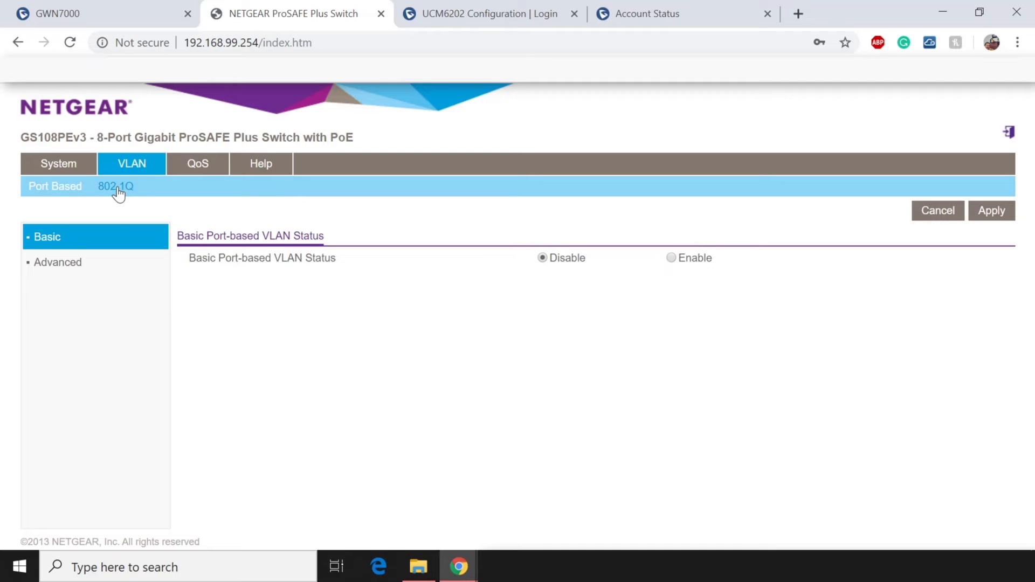
pyautogui.click(118, 190)
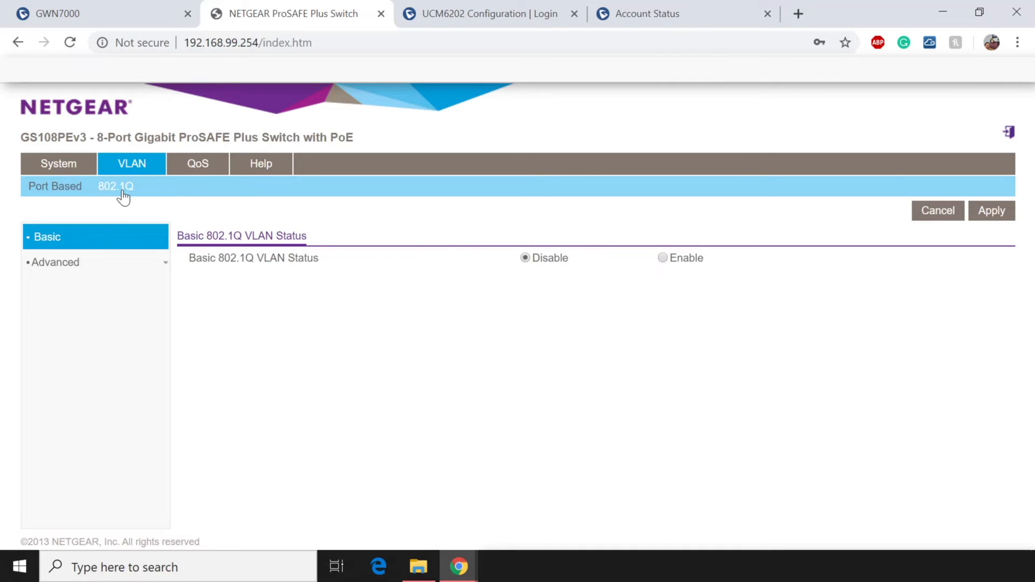
pyautogui.click(59, 264)
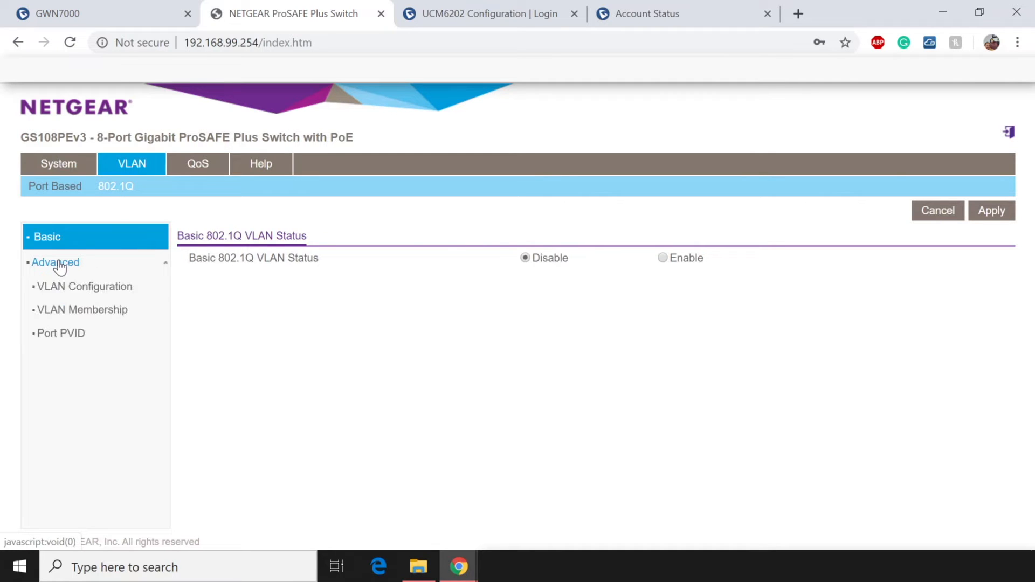
pyautogui.click(91, 287)
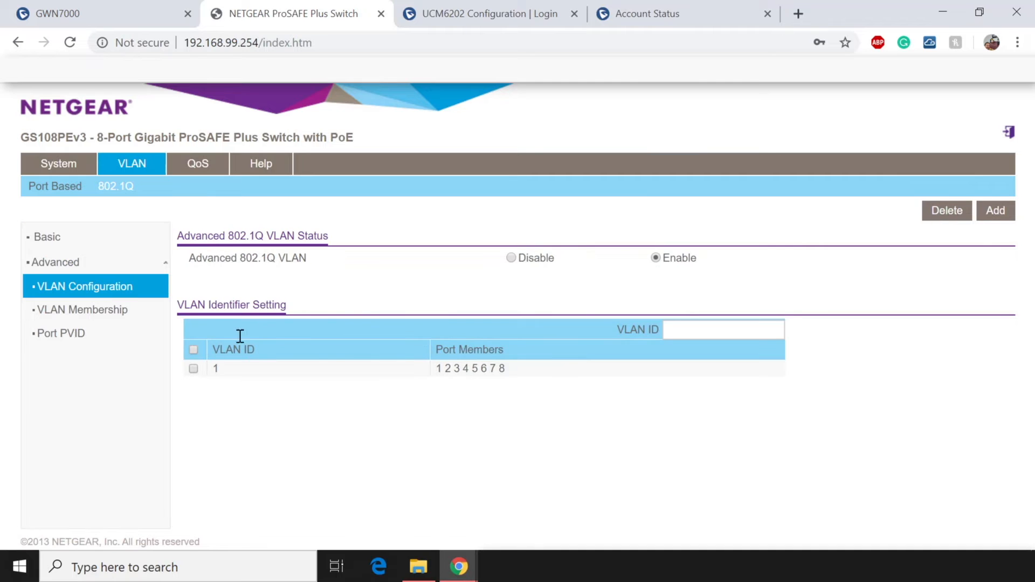
# Add VLAN IDs 20 and 30 to the VLAN list.
pyautogui.click(715, 332)
pyautogui.write('20')
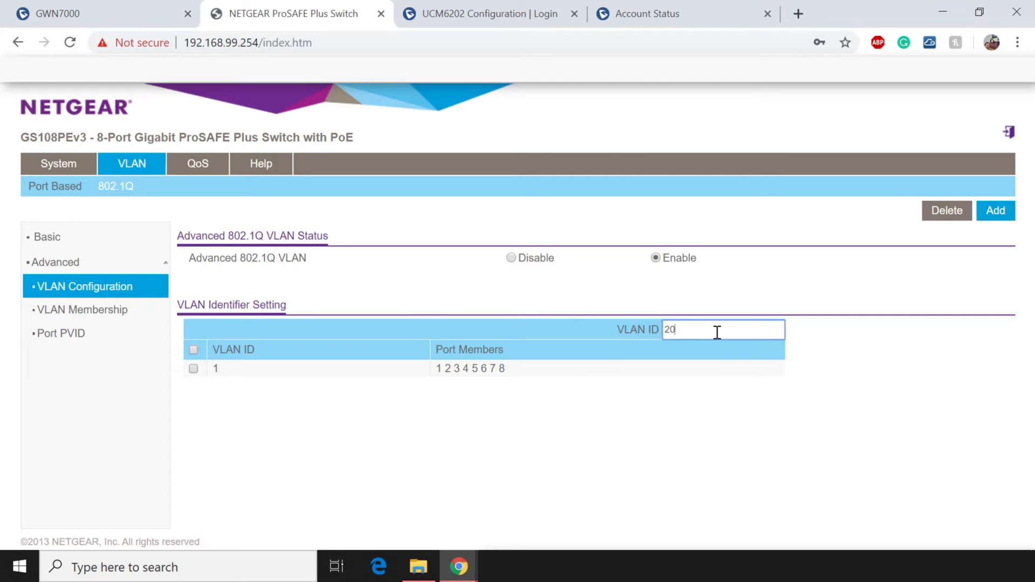
pyautogui.click(996, 211)
pyautogui.click(703, 332)
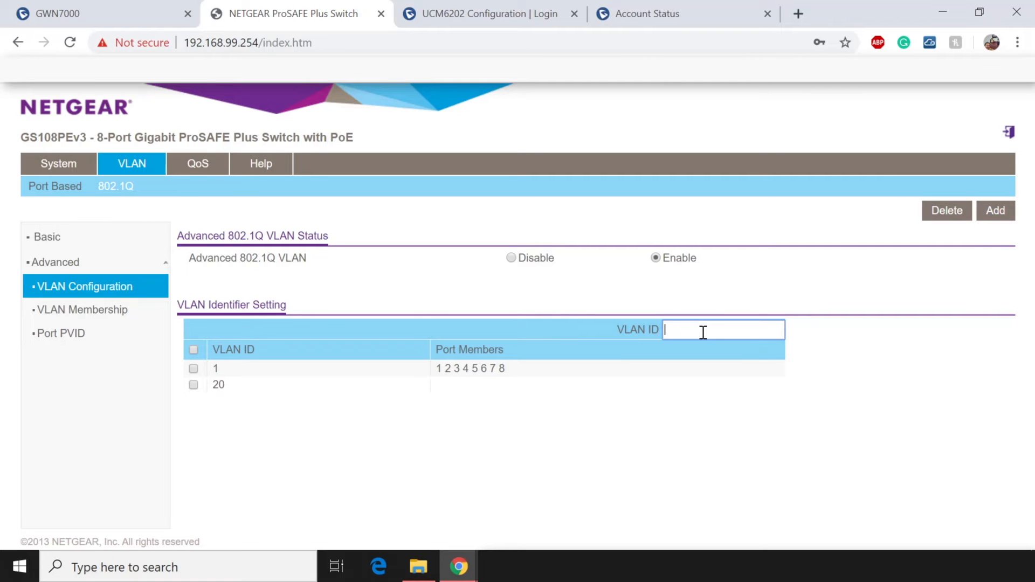
pyautogui.write('30')
pyautogui.click(996, 218)
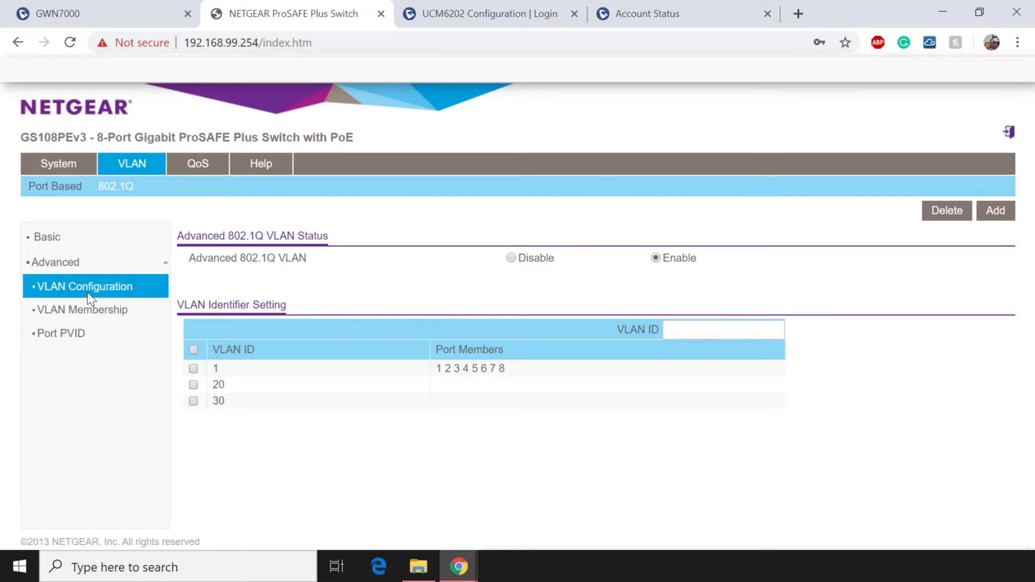
# In VLAN Membership, tag all ports for VLAN 20 and set port 7 back to tagged.
pyautogui.click(87, 310)
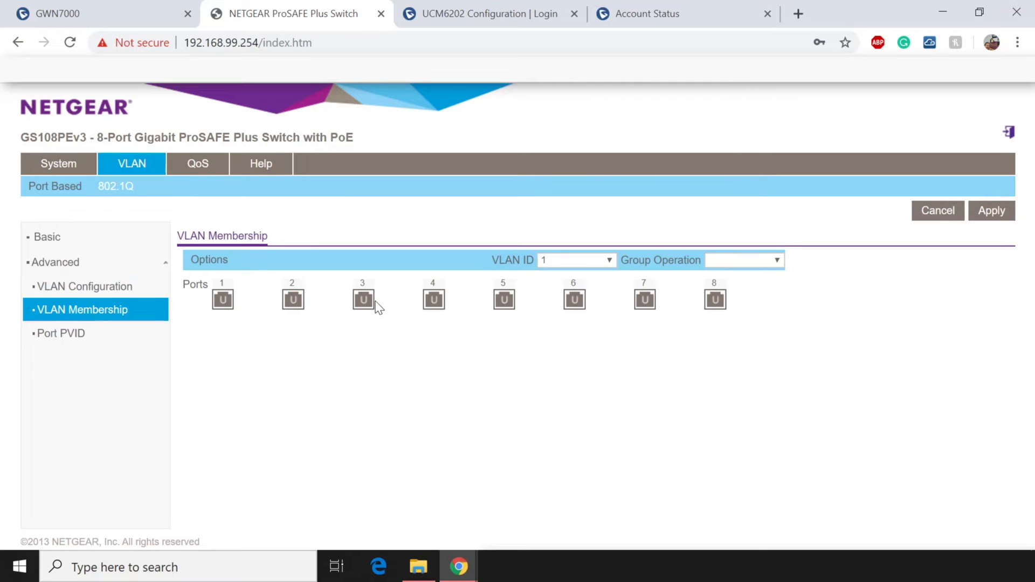
pyautogui.click(592, 259)
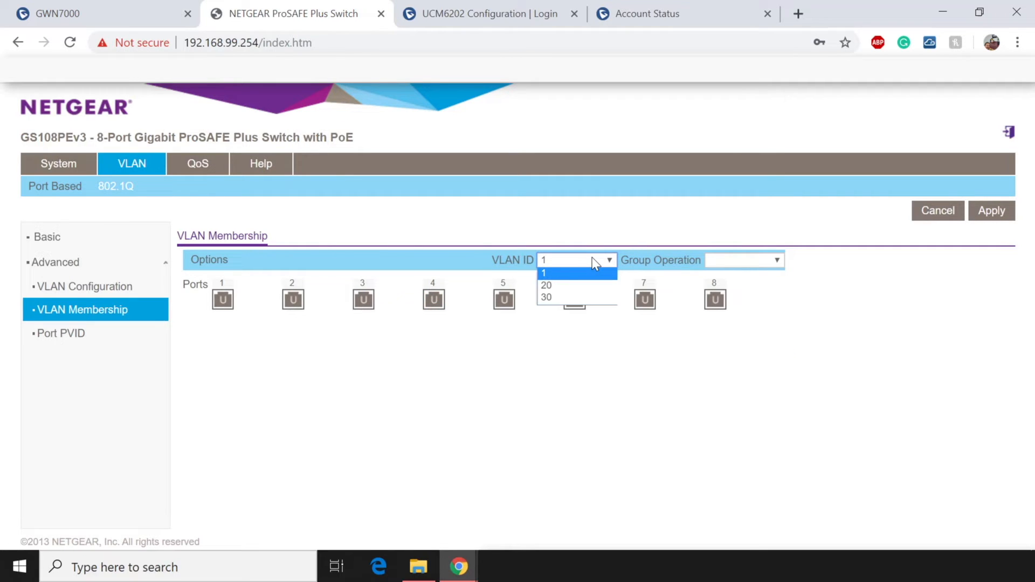
pyautogui.click(557, 287)
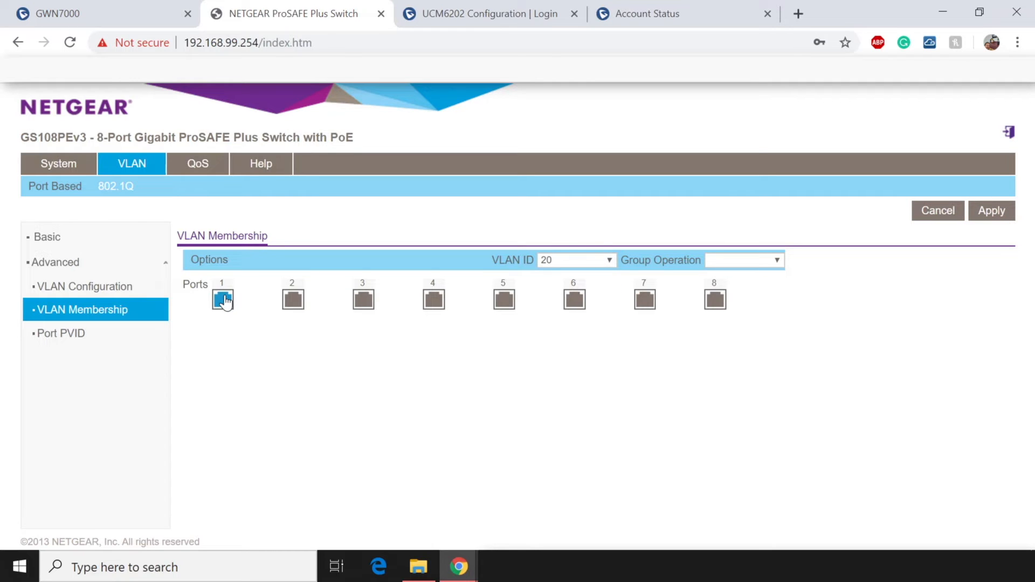
pyautogui.click(775, 261)
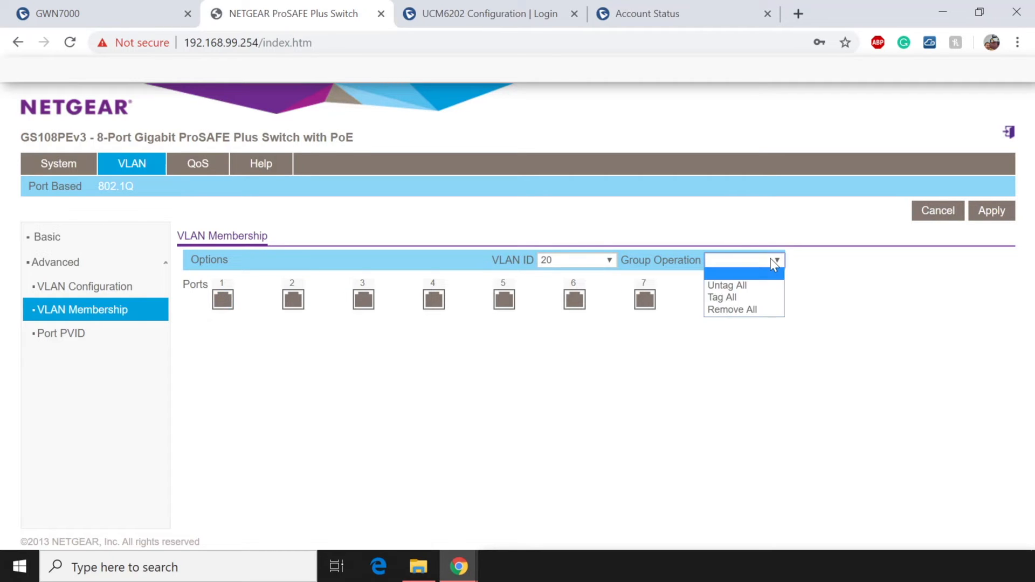
pyautogui.click(744, 298)
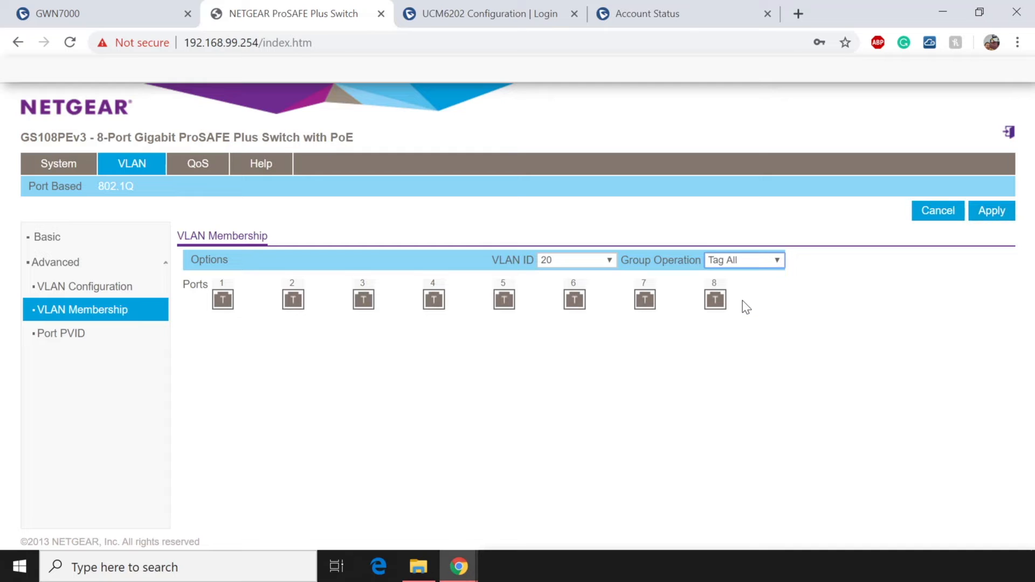
pyautogui.click(652, 304)
pyautogui.click(647, 308)
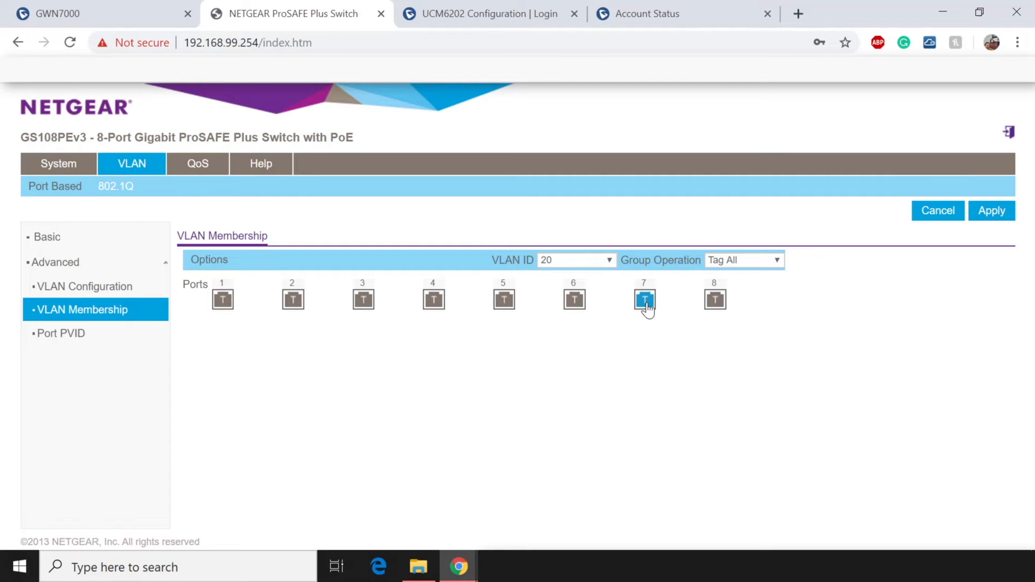
# Select VLAN 30, tag all eight ports with Tag All, and apply.
pyautogui.click(603, 263)
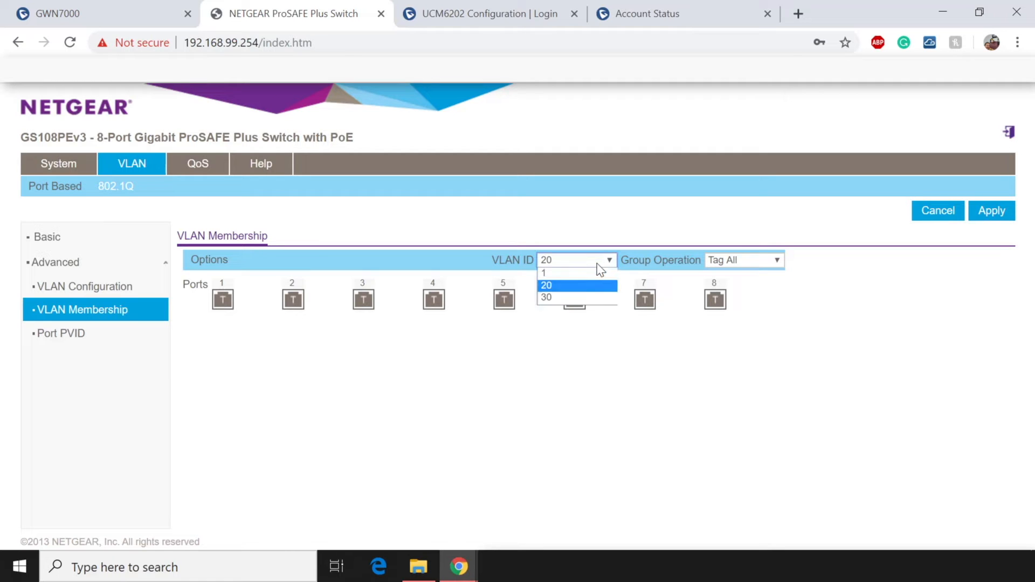
pyautogui.click(553, 297)
pyautogui.click(745, 262)
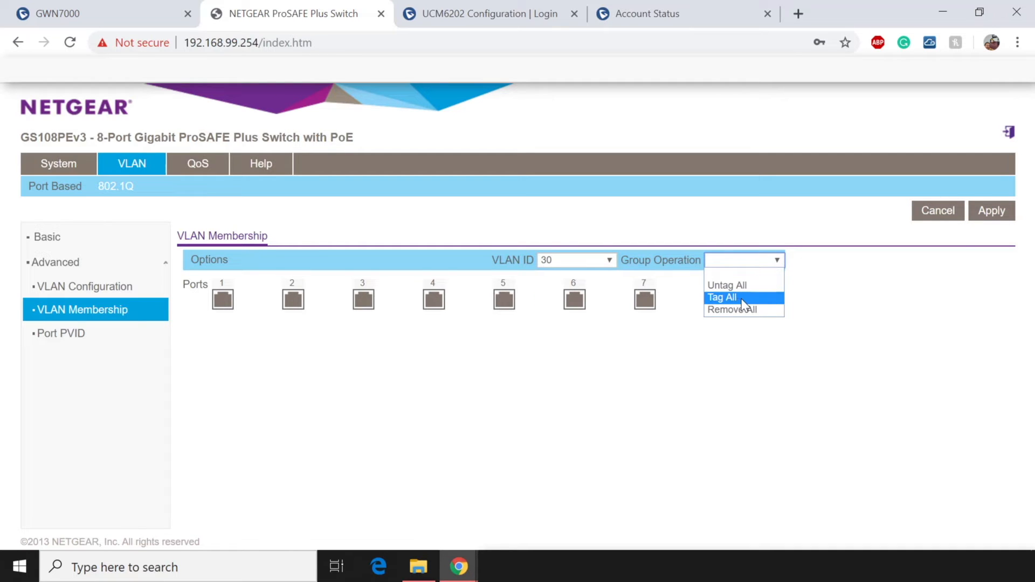
pyautogui.click(735, 298)
pyautogui.click(990, 217)
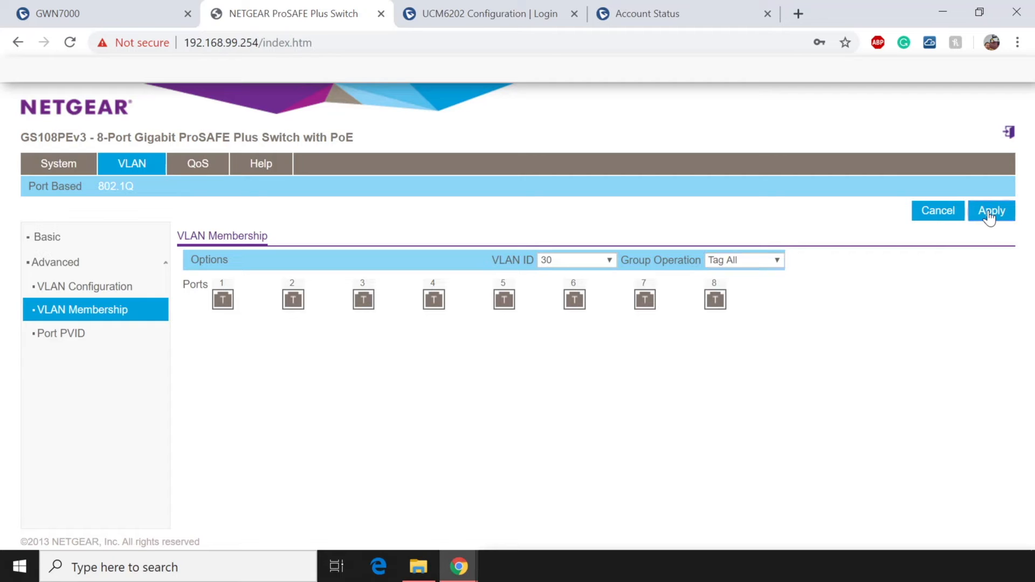
# Check the VLAN Configuration list, where VLAN 20 still has no member ports.
pyautogui.click(93, 286)
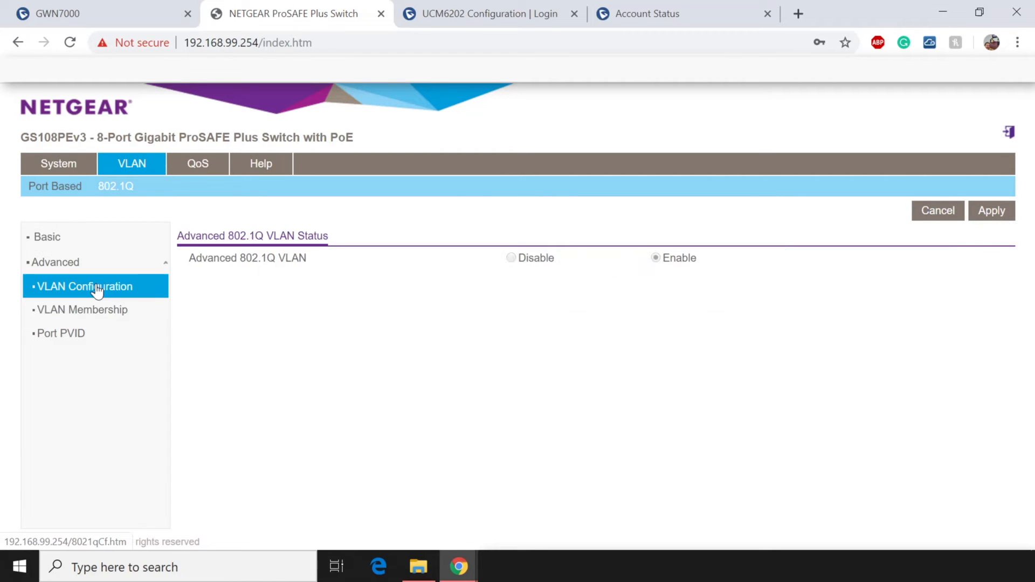
pyautogui.doubleClick(218, 385)
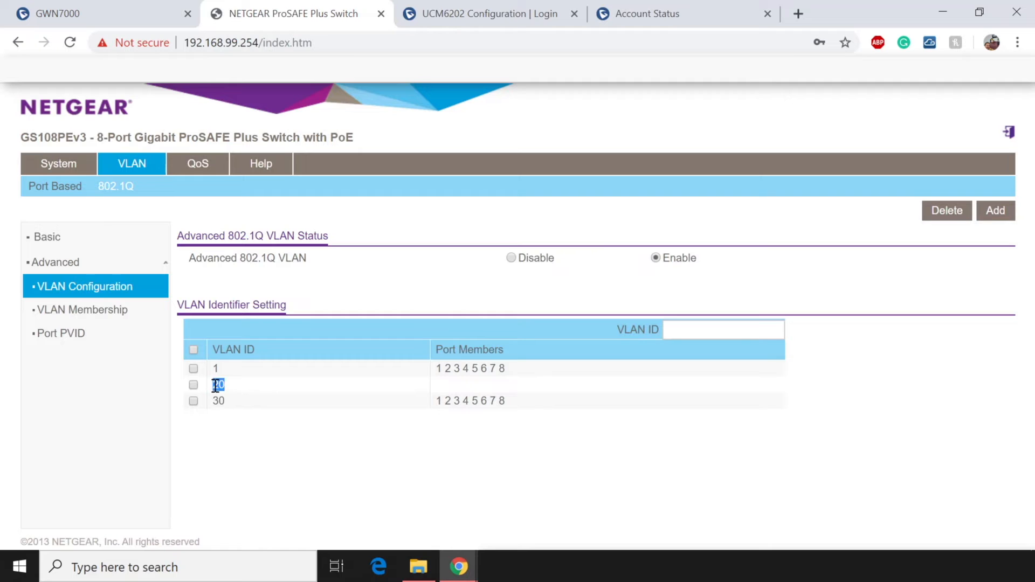
pyautogui.click(111, 320)
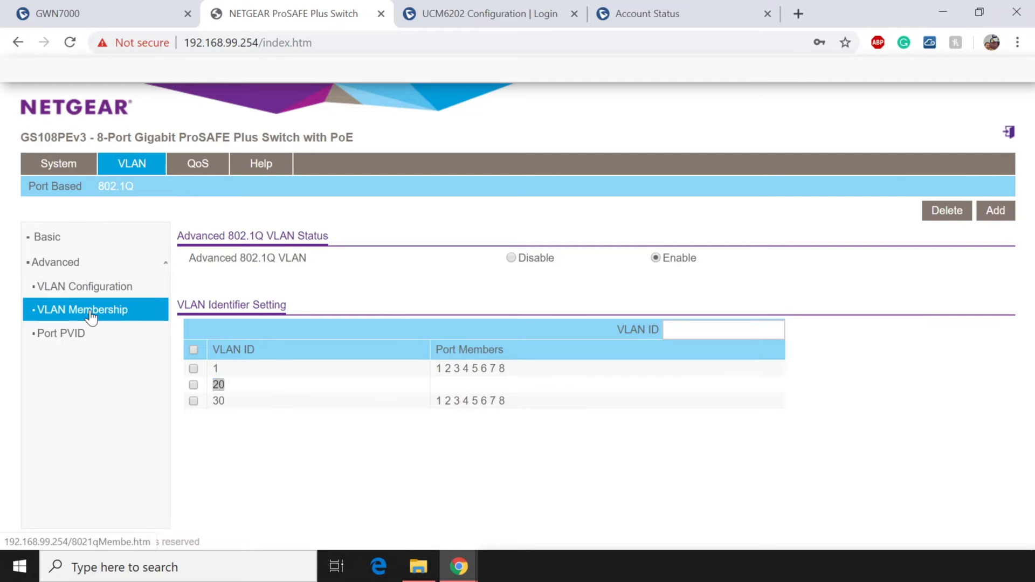
# Select VLAN 20, tag all eight ports, apply, and recheck the VLAN list.
pyautogui.click(610, 261)
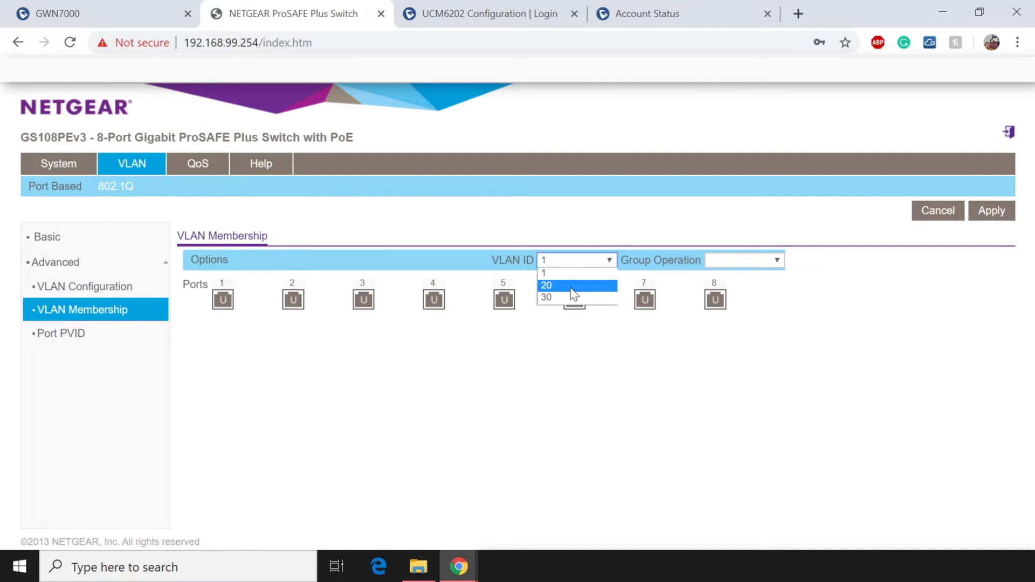
pyautogui.click(572, 286)
pyautogui.click(759, 264)
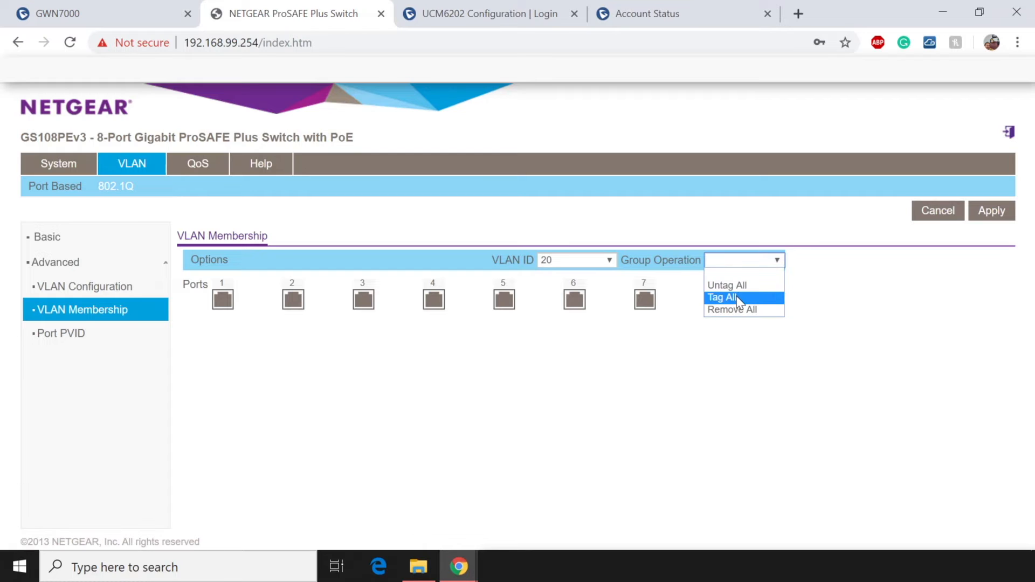
pyautogui.click(723, 297)
pyautogui.click(989, 215)
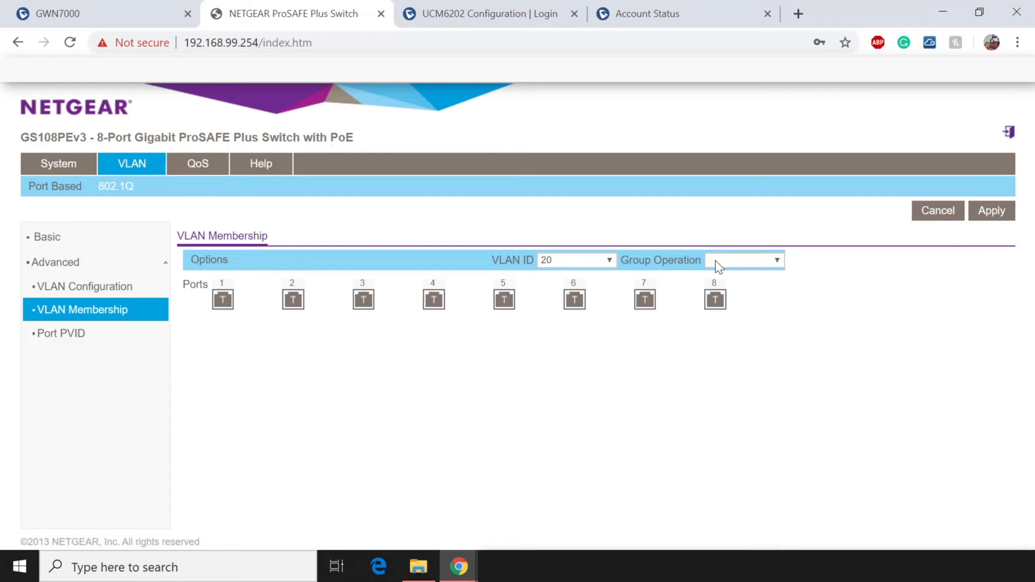
pyautogui.click(42, 286)
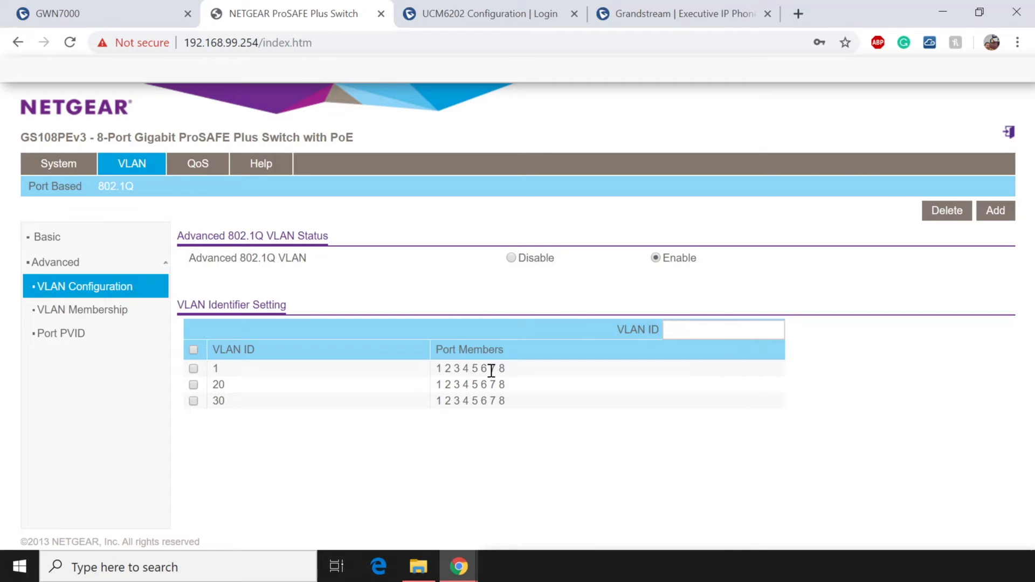
# Sign in to the UCM6202 web UI as admin with the account password.
pyautogui.click(494, 15)
pyautogui.write('admin')
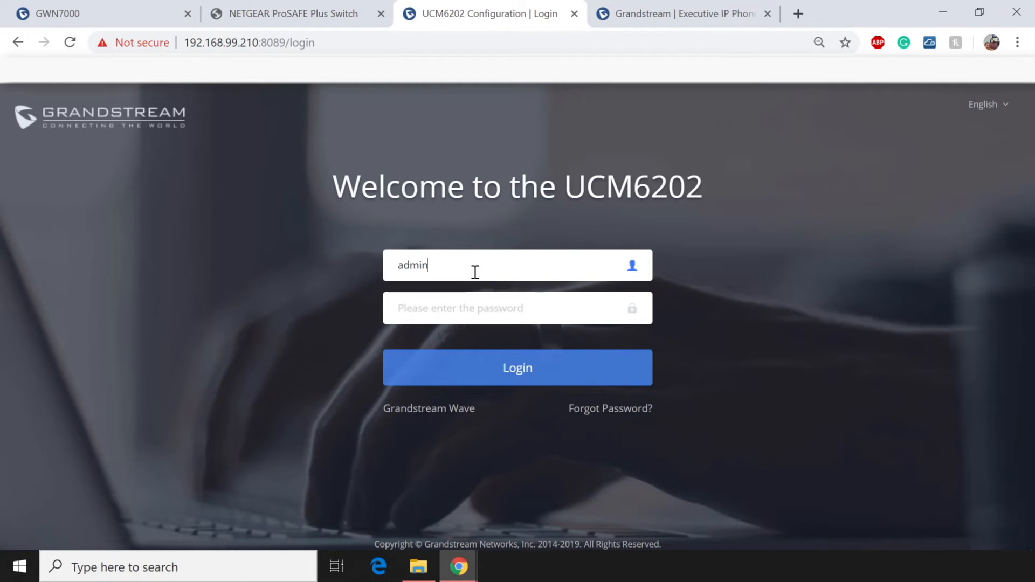
pyautogui.press('Tab')
pyautogui.write('••••••••')
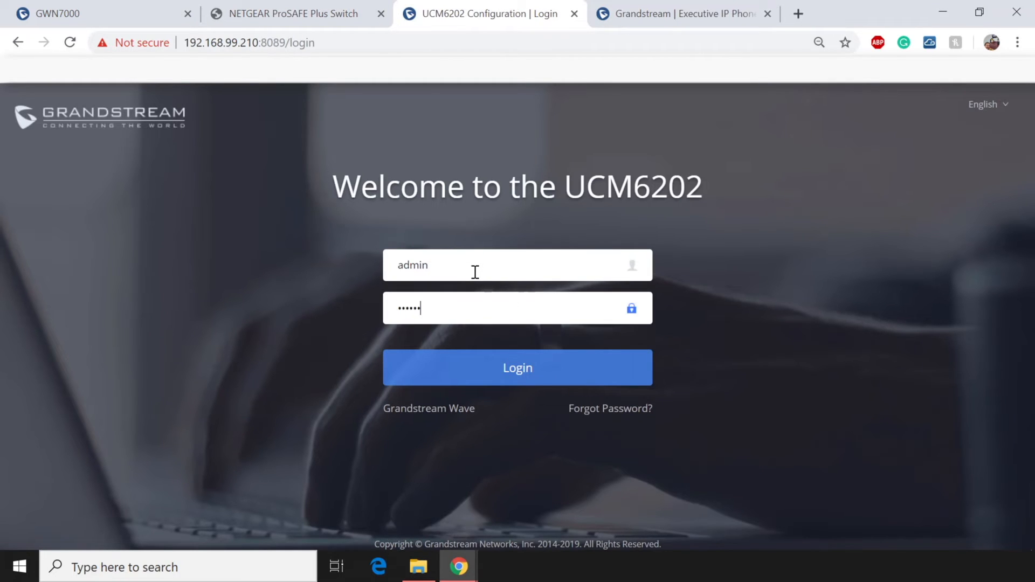
pyautogui.press('Return')
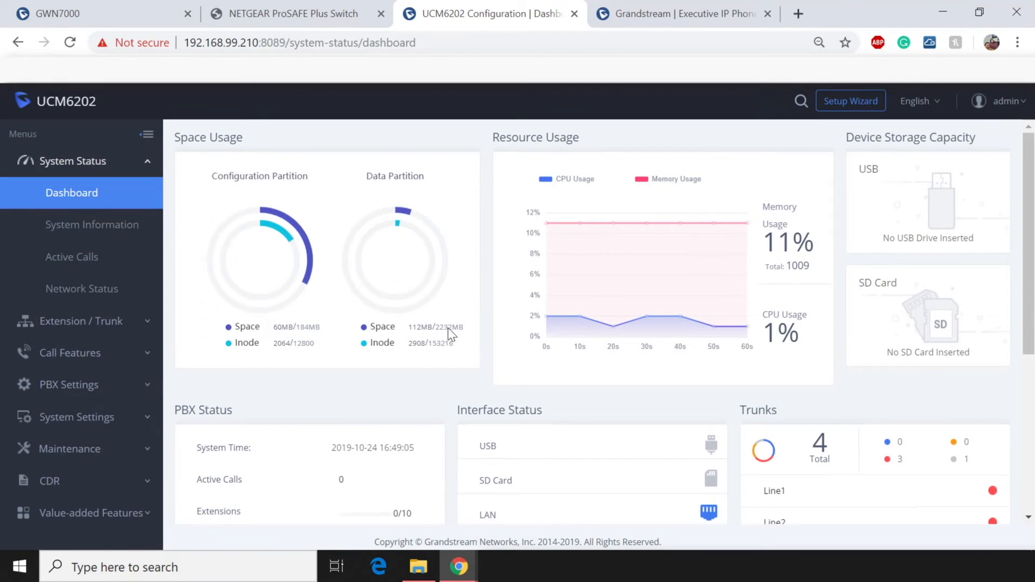
# In System Settings > Network Settings, change the LAN 802.1Q/VLAN Tag from 0 to 20.
pyautogui.click(95, 420)
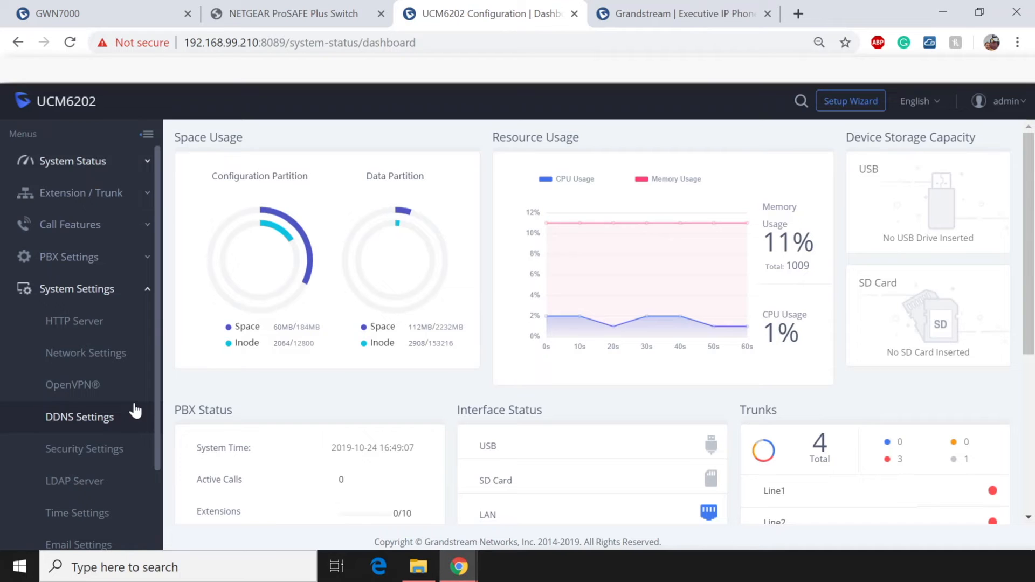
pyautogui.click(117, 356)
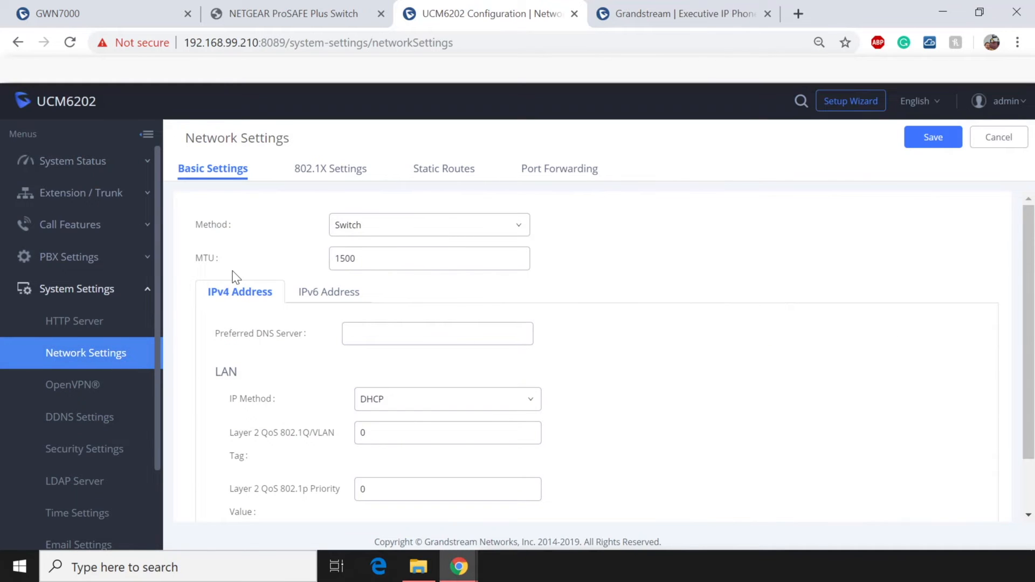
pyautogui.scroll(-2, 233, 278)
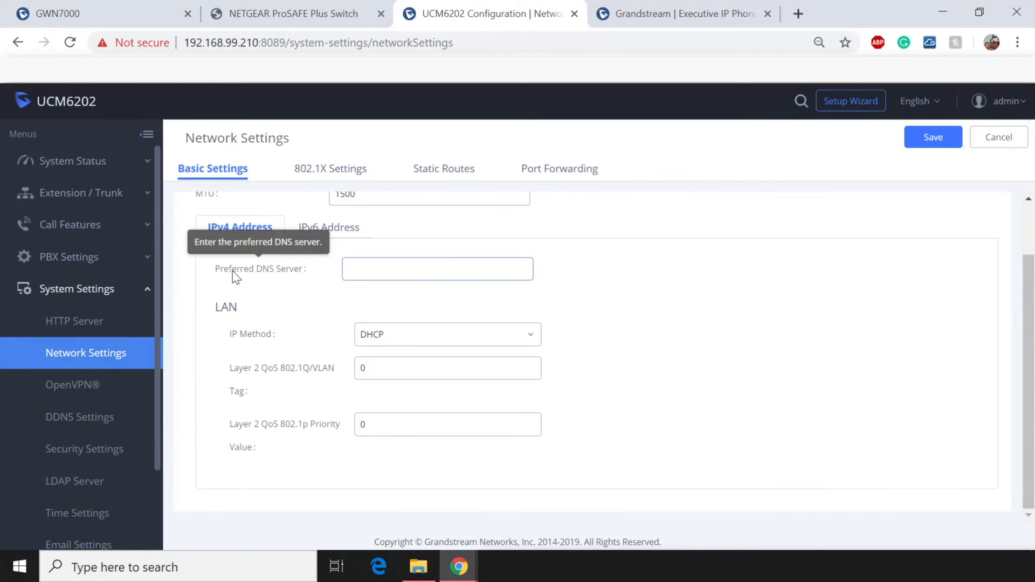
pyautogui.scroll(2, 233, 278)
pyautogui.scroll(-2, 233, 278)
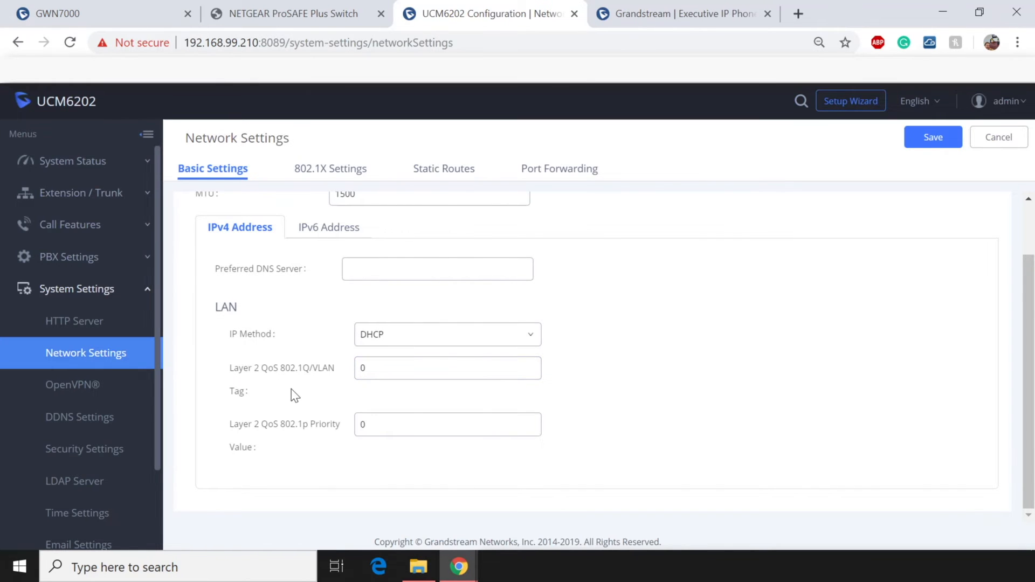
pyautogui.click(392, 373)
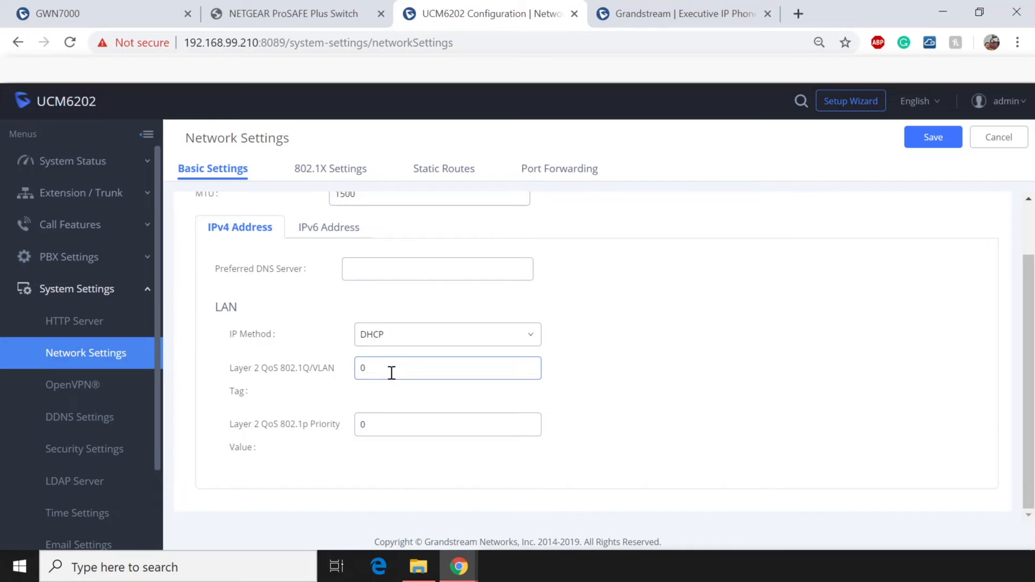
pyautogui.press('BackSpace')
pyautogui.write('20')
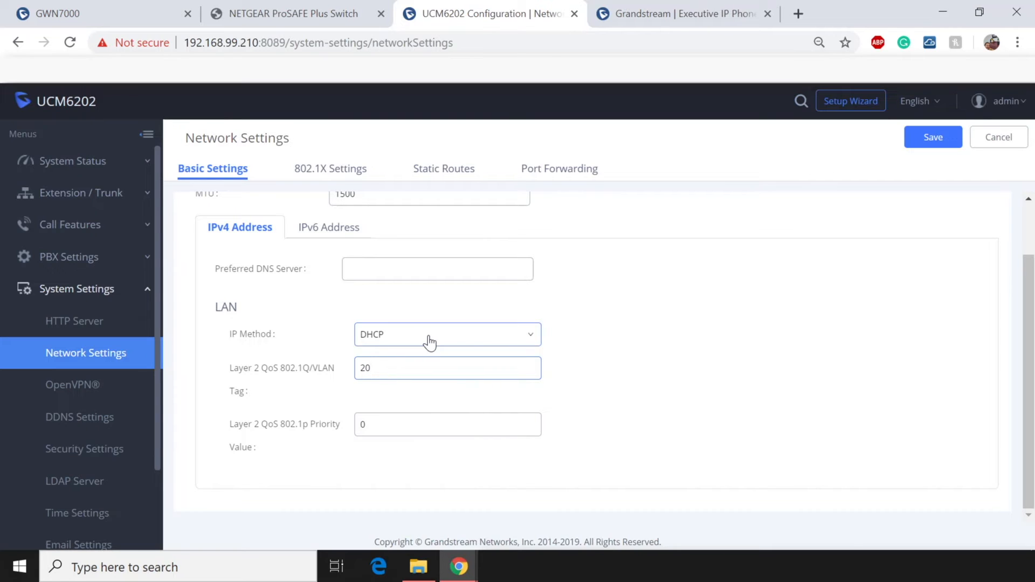
pyautogui.click(427, 341)
# Switch the LAN to Static with IP 192.168.20.210 and mask 255.255.255.0.
pyautogui.click(394, 387)
pyautogui.scroll(-4, 580, 371)
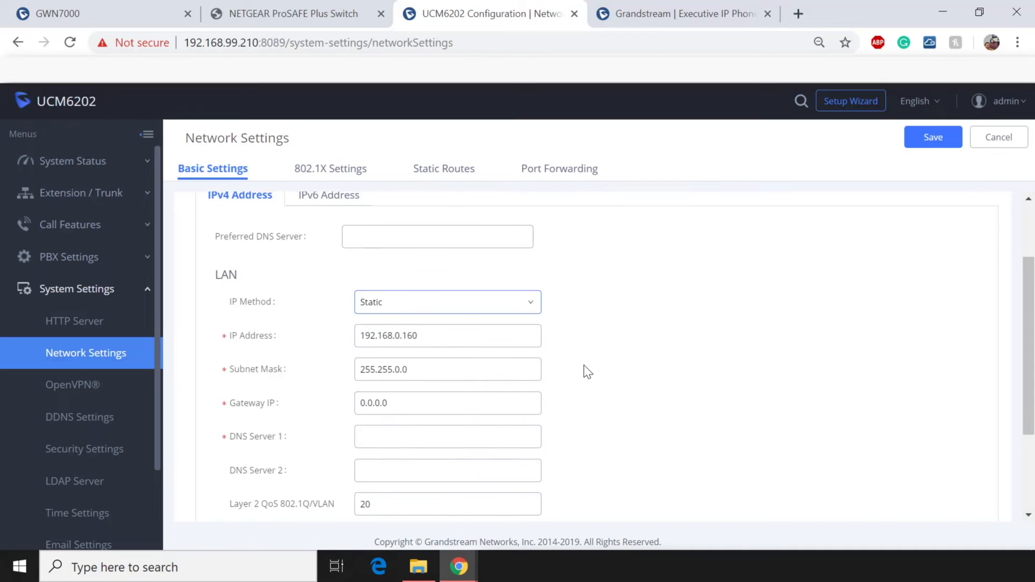
pyautogui.scroll(4, 585, 370)
pyautogui.click(410, 365)
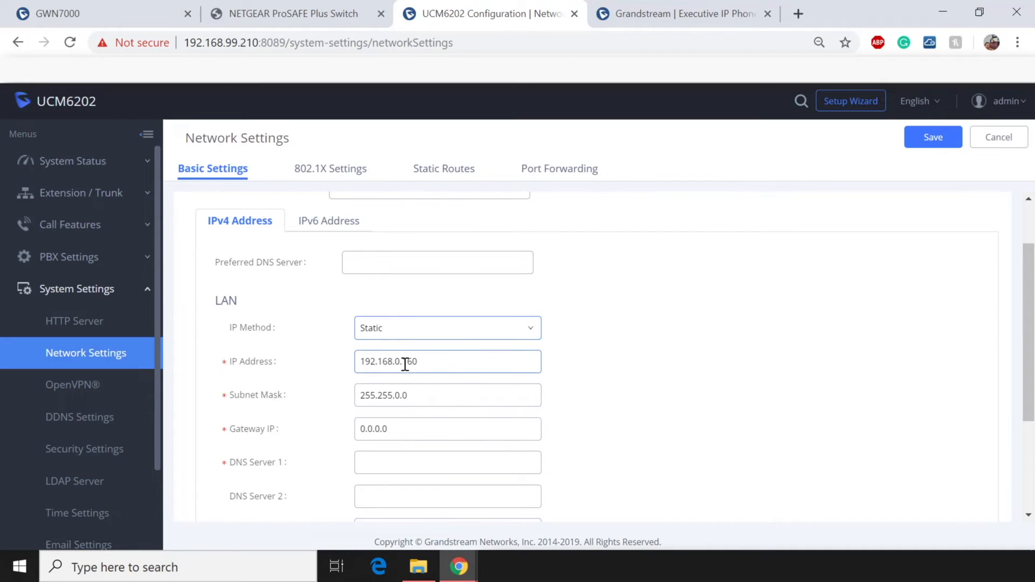
pyautogui.click(421, 361)
pyautogui.press('BackSpace')
pyautogui.press('BackSpace')
pyautogui.press('BackSpace')
pyautogui.press('BackSpace')
pyautogui.press('BackSpace')
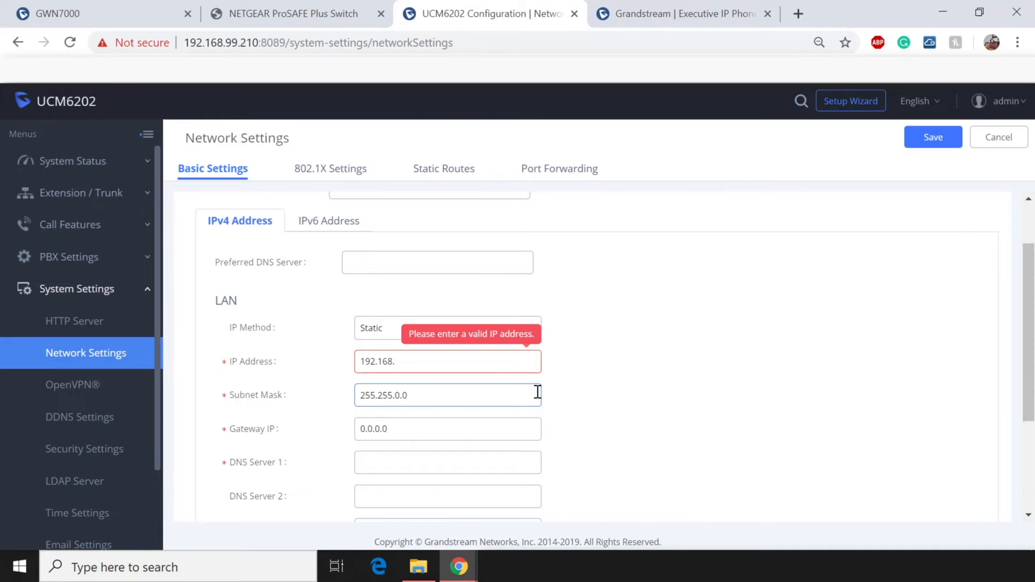
pyautogui.write('20.210')
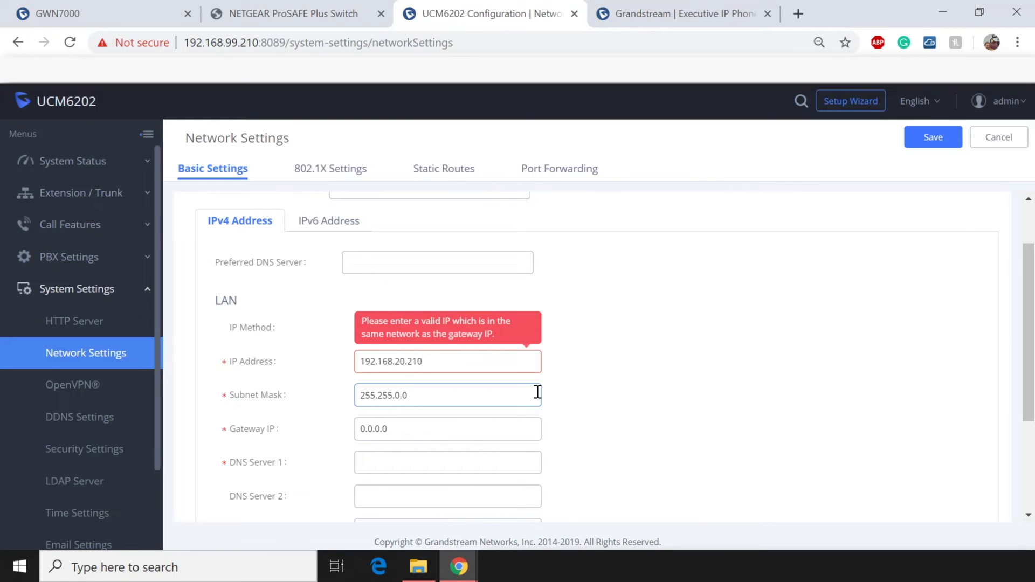
pyautogui.click(400, 395)
pyautogui.press('BackSpace')
pyautogui.press('BackSpace')
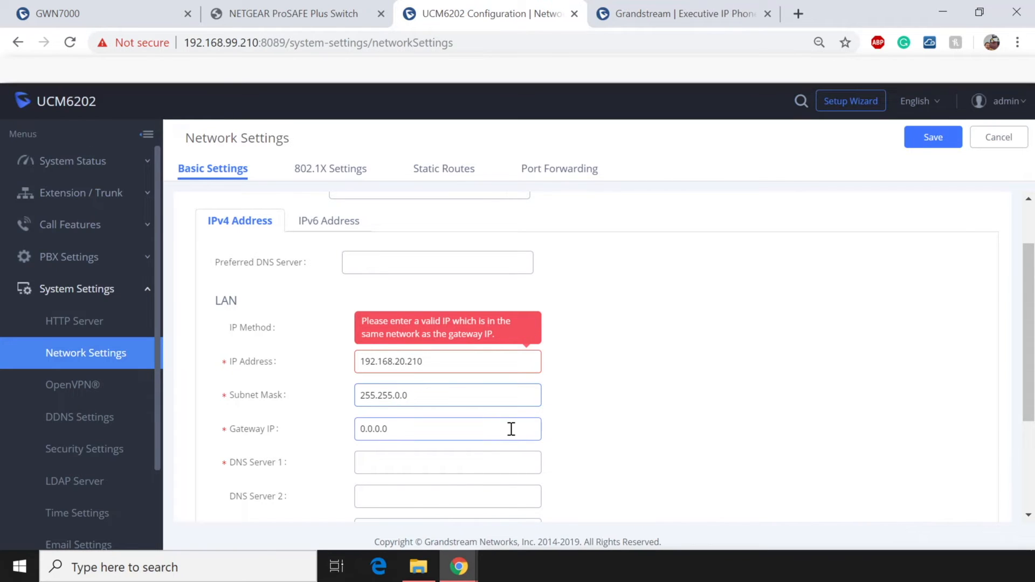
pyautogui.write('.255')
# Enter gateway 192.168.20.1 and DNS servers 8.8.8.8 and 8.8.4.4.
pyautogui.scroll(-3, 512, 429)
pyautogui.moveTo(440, 347); pyautogui.dragTo(288, 347)
pyautogui.press('BackSpace')
pyautogui.write('19')
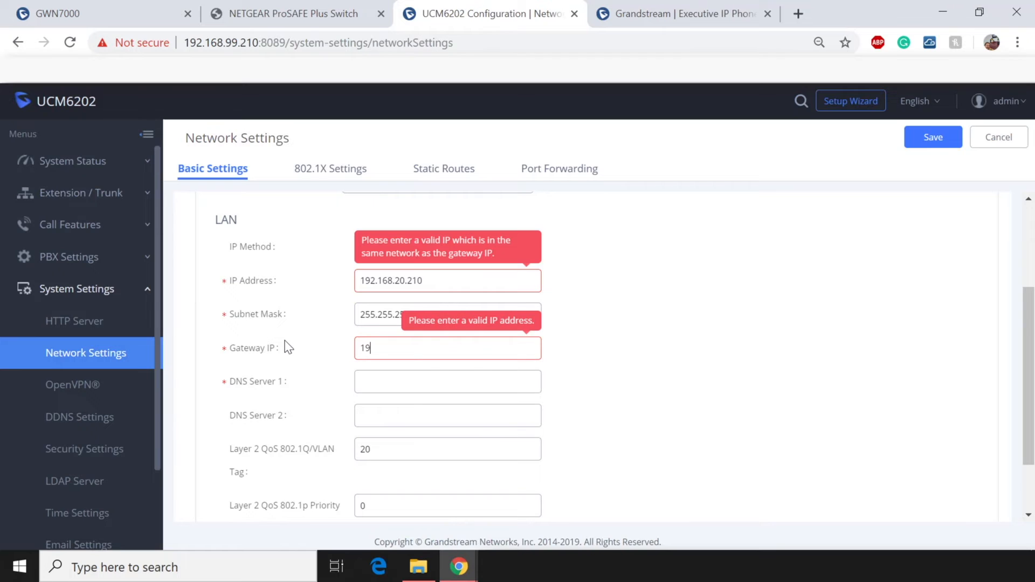
pyautogui.write('2.168.20.1')
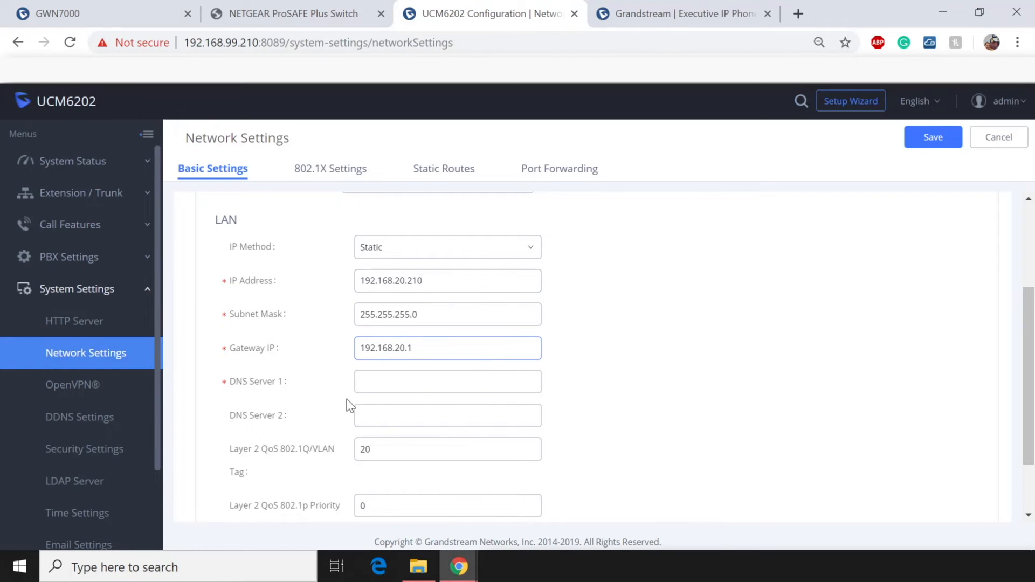
pyautogui.click(421, 382)
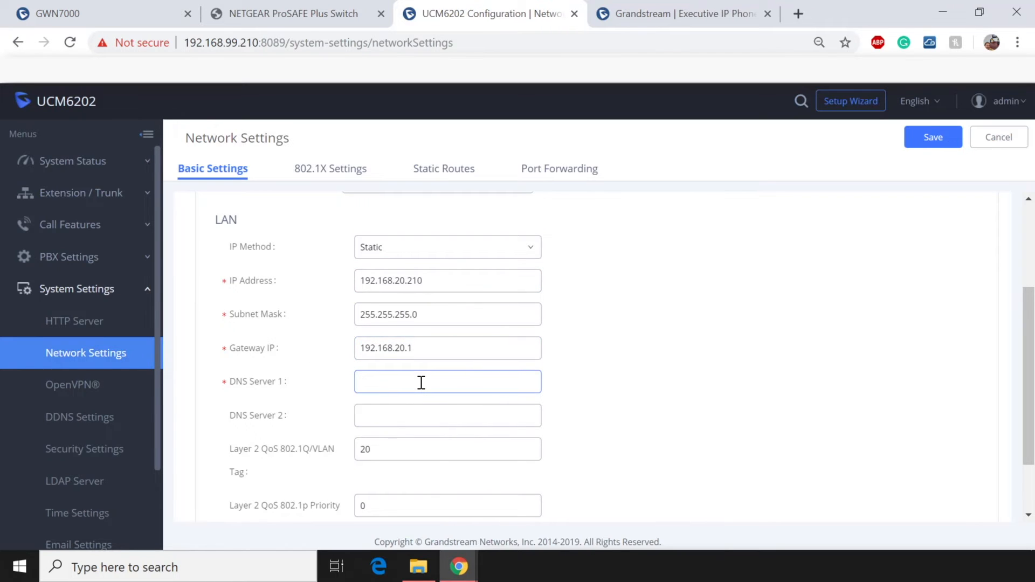
pyautogui.write('8.8.8.8')
pyautogui.press('Tab')
pyautogui.write('8.8.')
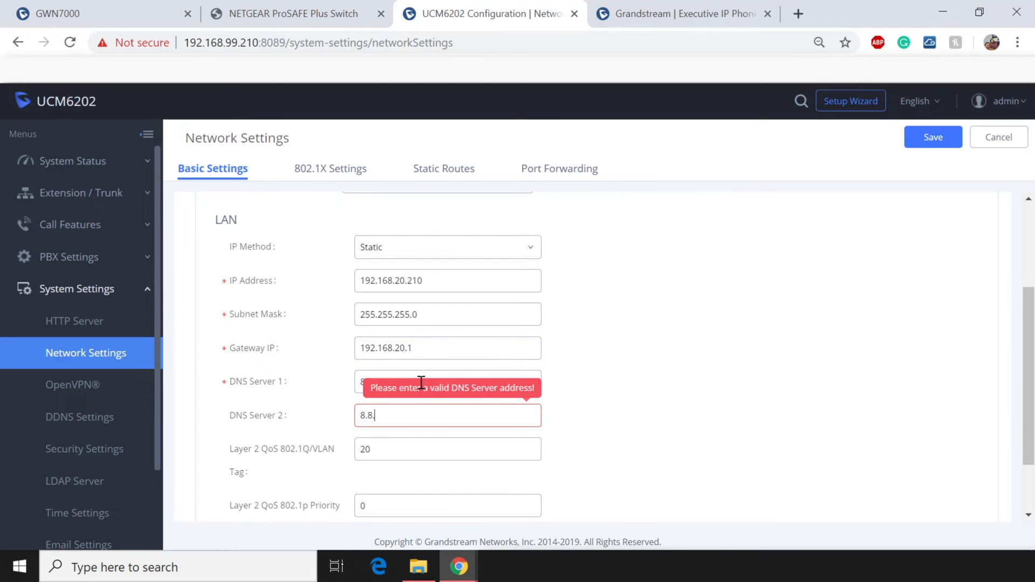
pyautogui.write('4.4')
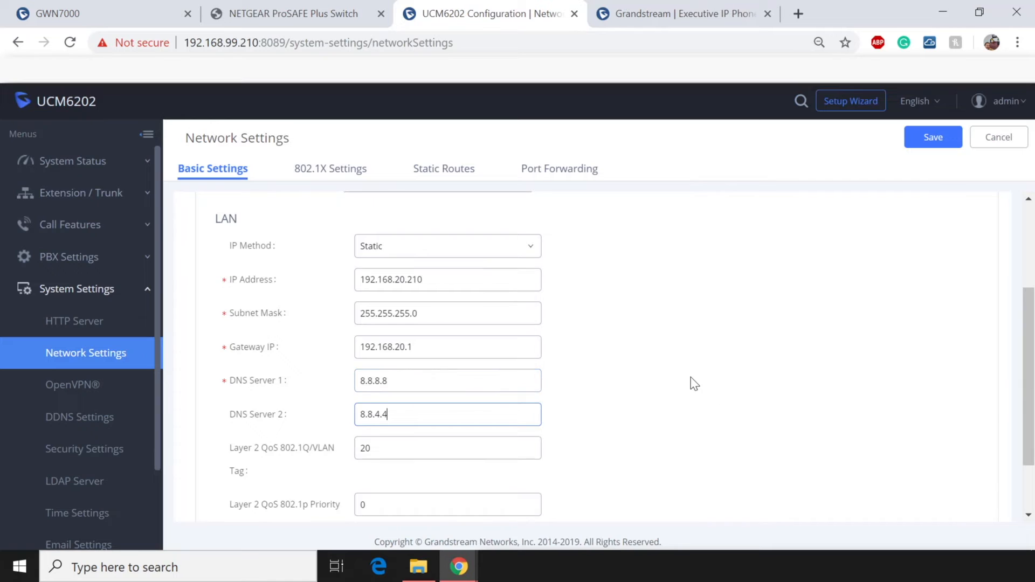
pyautogui.scroll(-2, 695, 384)
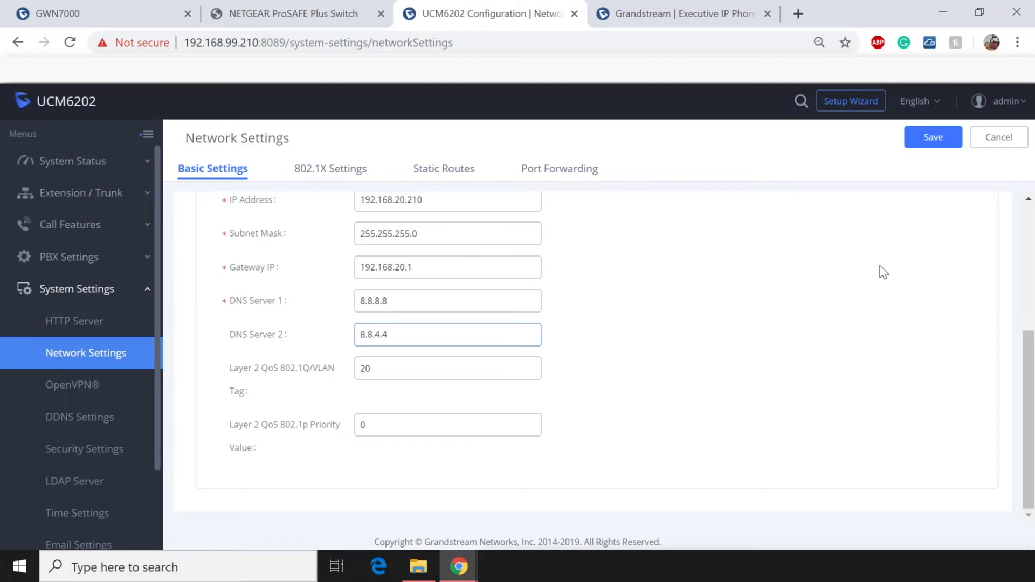
pyautogui.scroll(3, 884, 272)
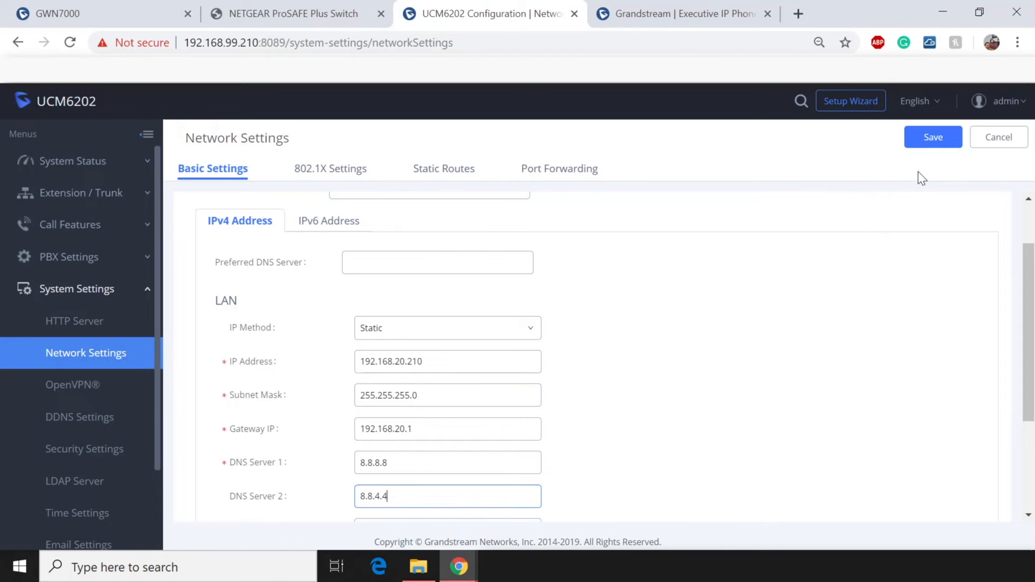
# Save the UCM6202 network settings, confirm the restart, and go to the GRP2613 tab.
pyautogui.click(931, 137)
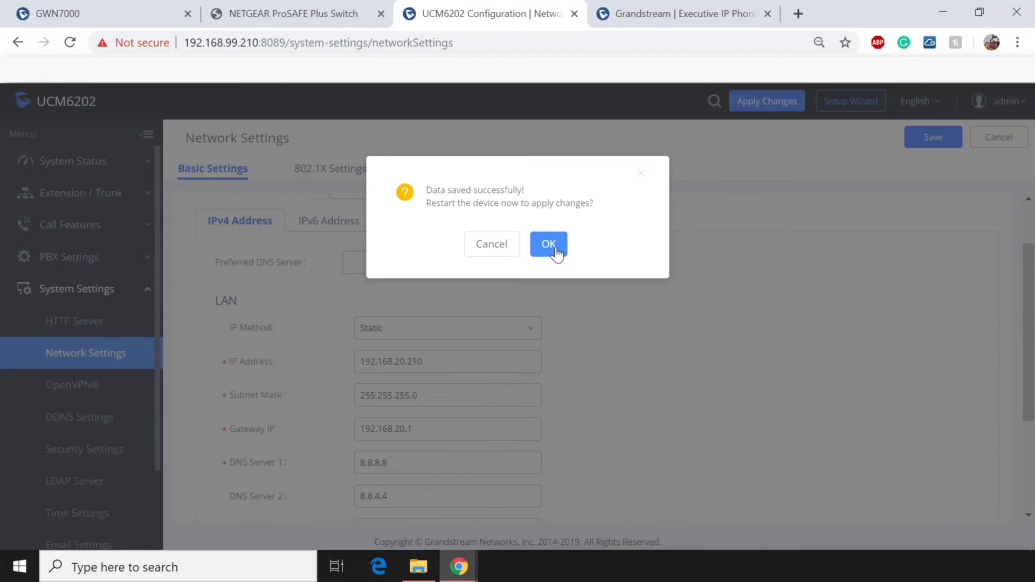
pyautogui.click(557, 254)
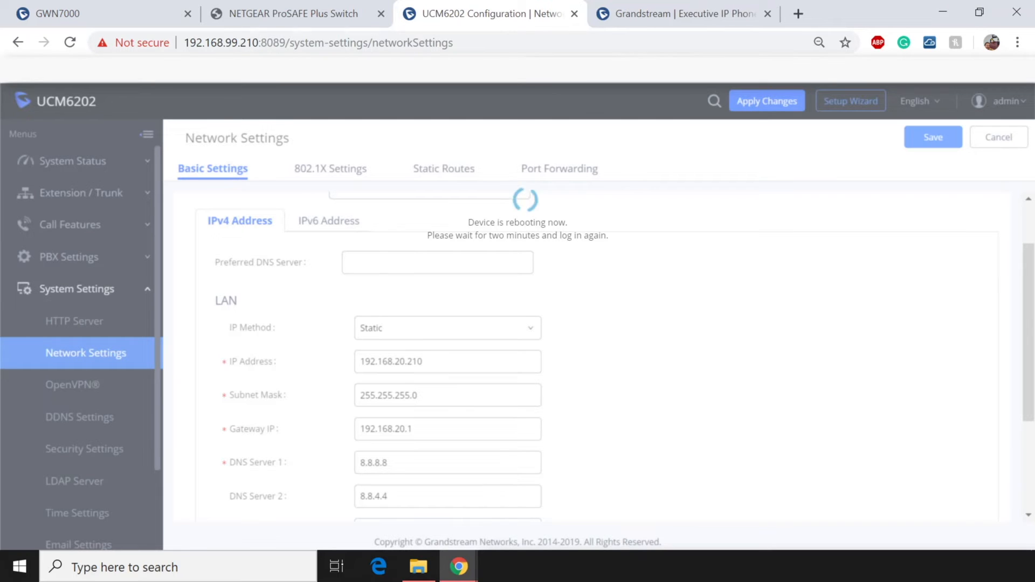
pyautogui.click(652, 19)
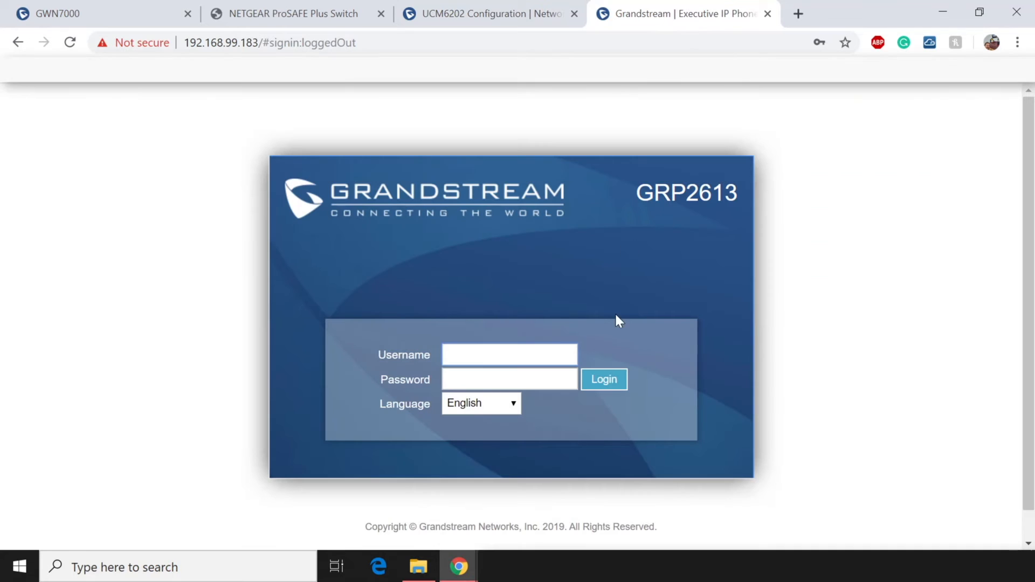
# Sign in to the GRP2613 phone as admin and note Account 1's SIP server.
pyautogui.write('admin')
pyautogui.press('Tab')
pyautogui.write('admin123')
pyautogui.press('Return')
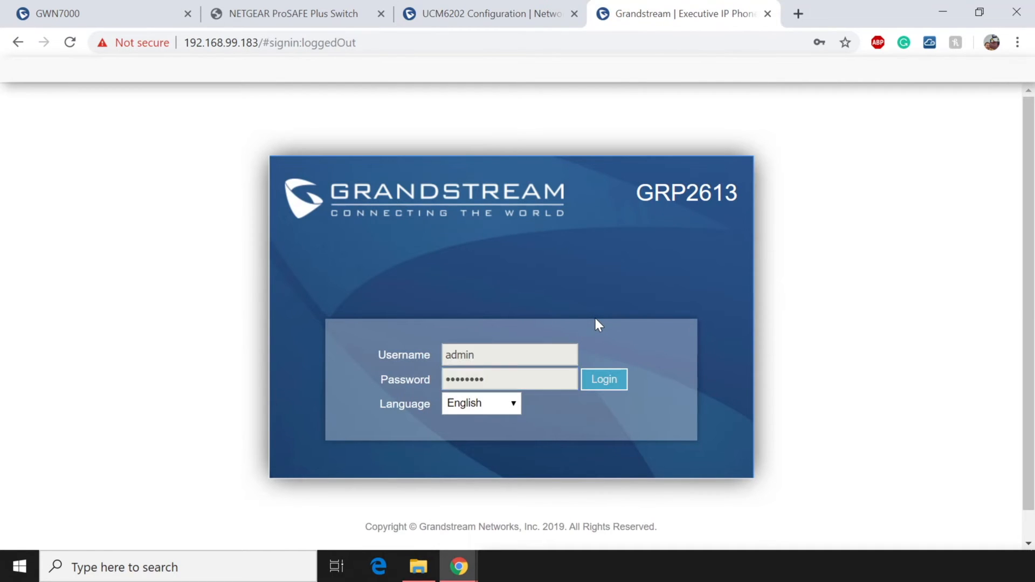
pyautogui.moveTo(533, 315); pyautogui.dragTo(624, 323)
pyautogui.click(625, 308)
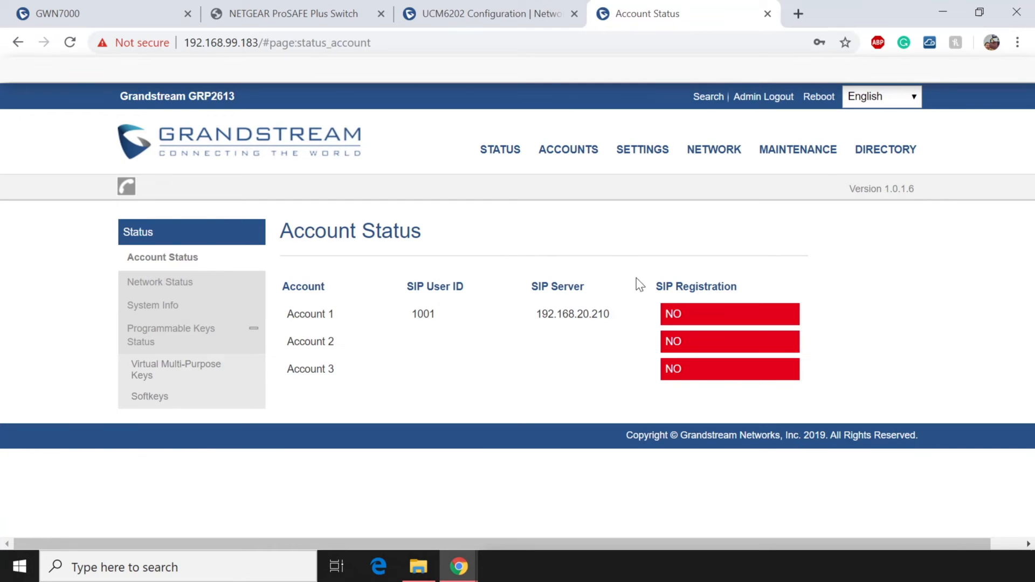
# Open Account 1 General Settings, confirming SIP server 192.168.20.210.
pyautogui.moveTo(571, 149)
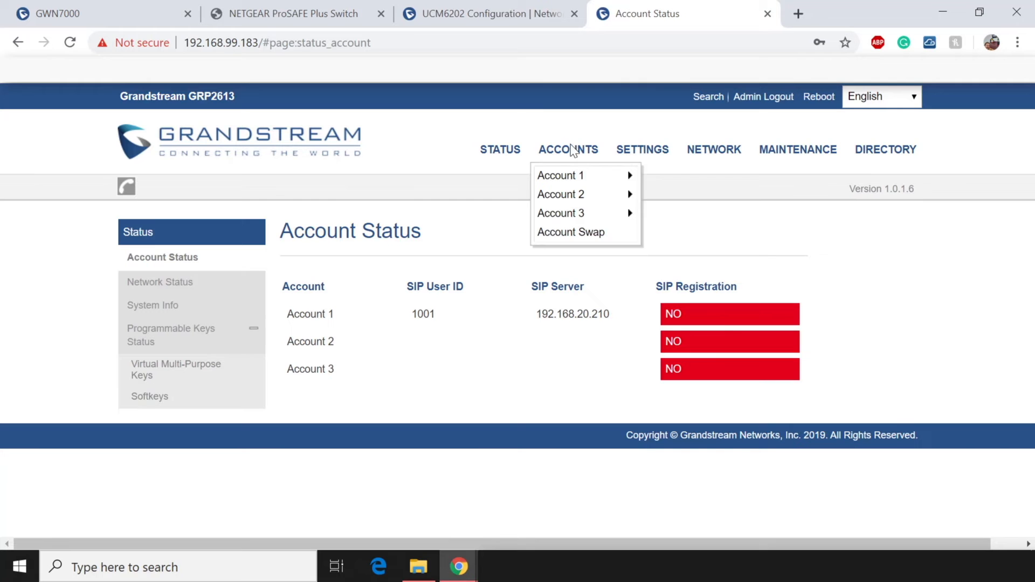
pyautogui.moveTo(576, 175)
pyautogui.click(702, 183)
pyautogui.scroll(-3, 693, 359)
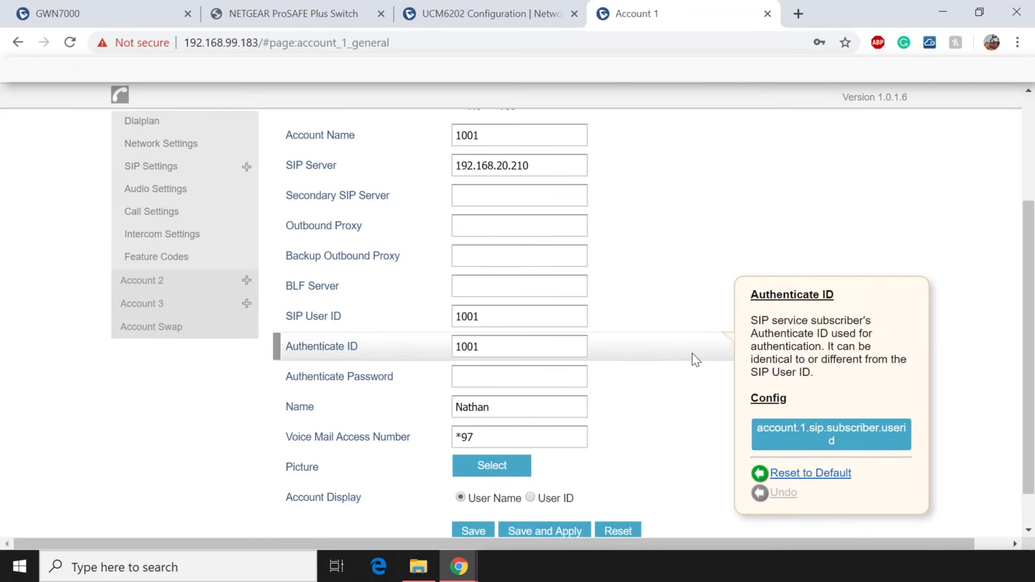
pyautogui.scroll(3, 694, 360)
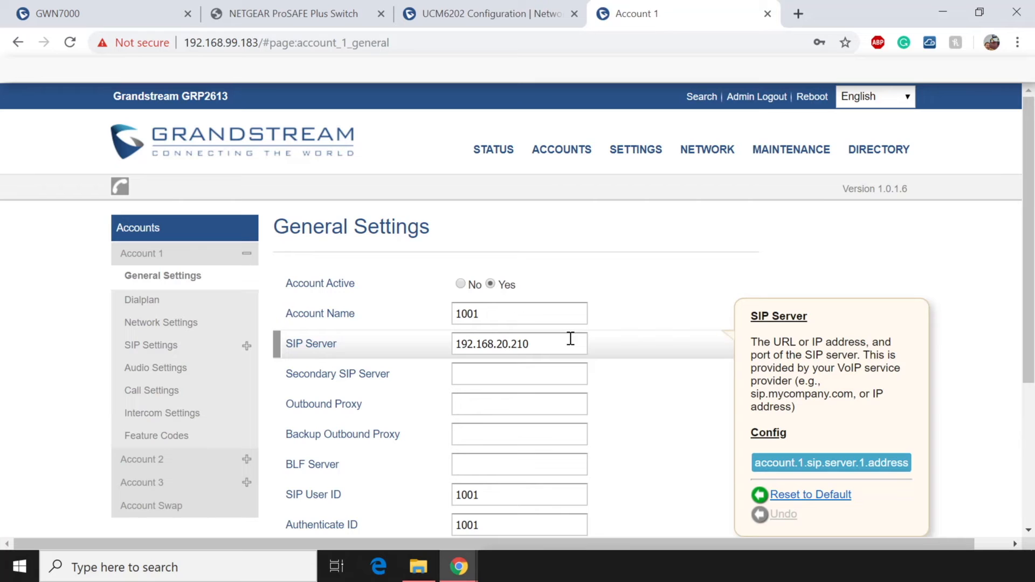
pyautogui.moveTo(568, 340); pyautogui.dragTo(439, 345)
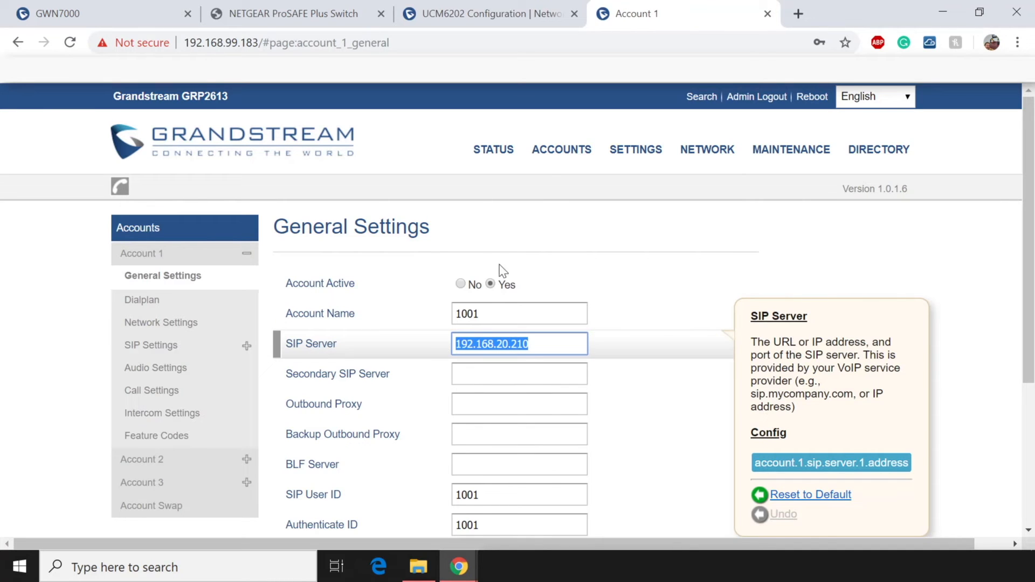
# Navigate to the phone's NETWORK > Advanced Settings page.
pyautogui.click(662, 149)
pyautogui.click(627, 151)
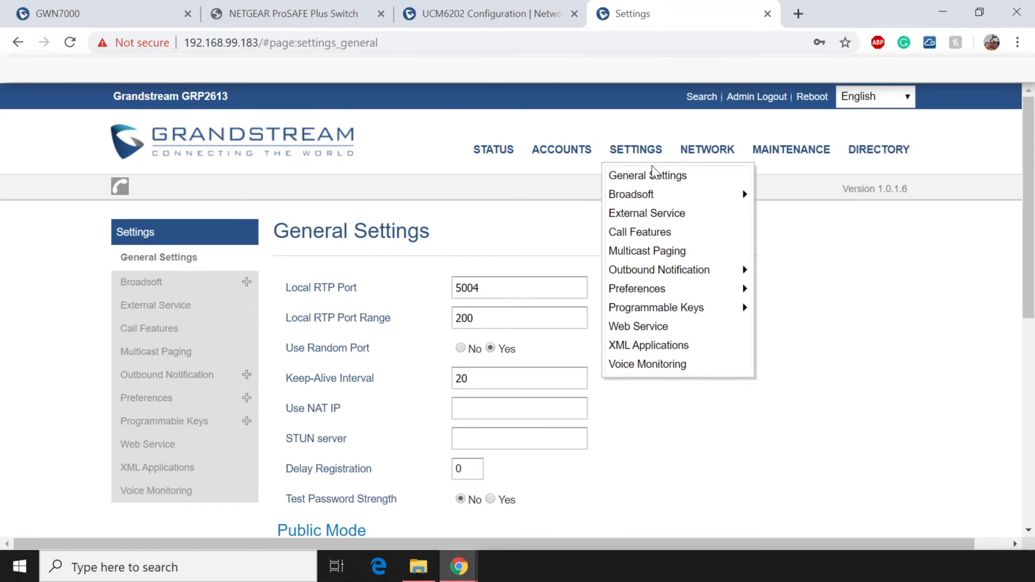
pyautogui.click(574, 151)
pyautogui.moveTo(712, 157)
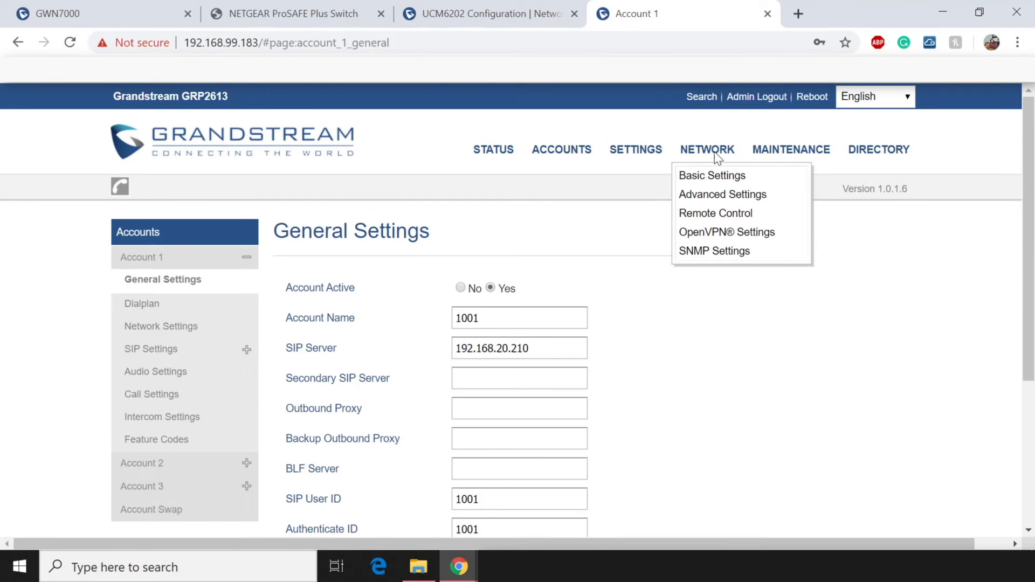
pyautogui.click(722, 195)
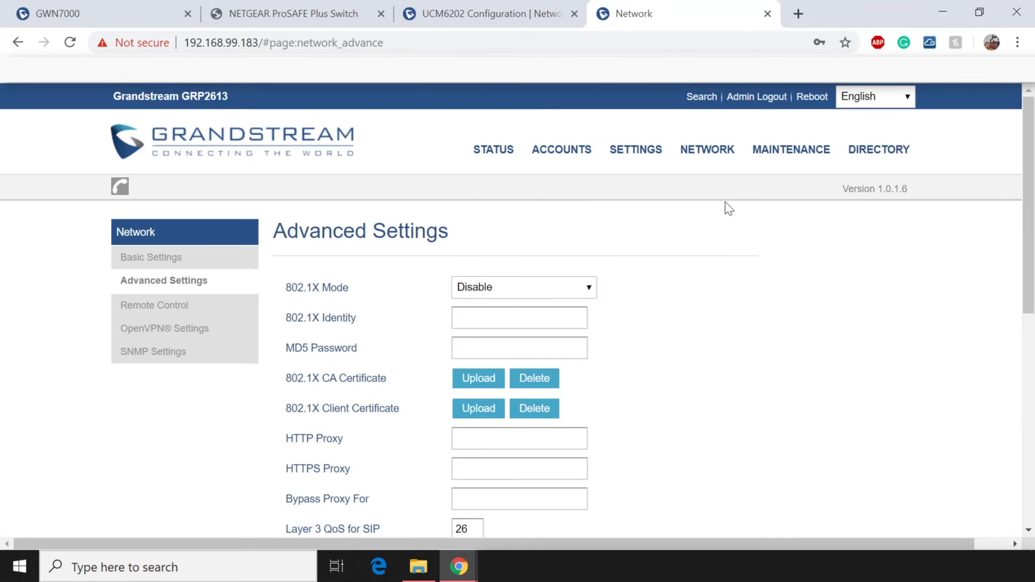
pyautogui.scroll(-6, 729, 253)
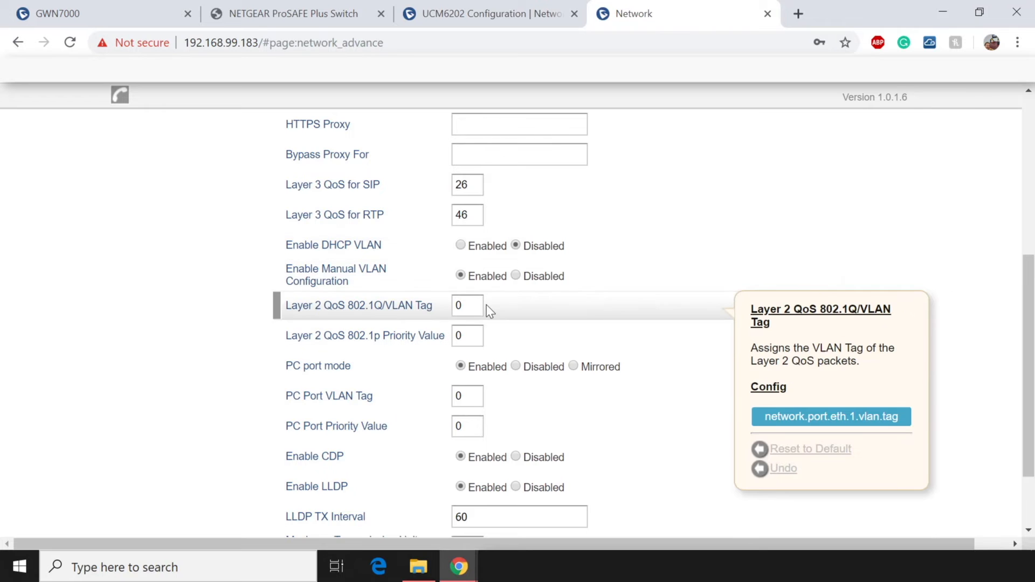
# Set Layer 2 VLAN Tag to 20 and PC Port VLAN Tag to 0, then Save and Apply.
pyautogui.click(472, 306)
pyautogui.press('BackSpace')
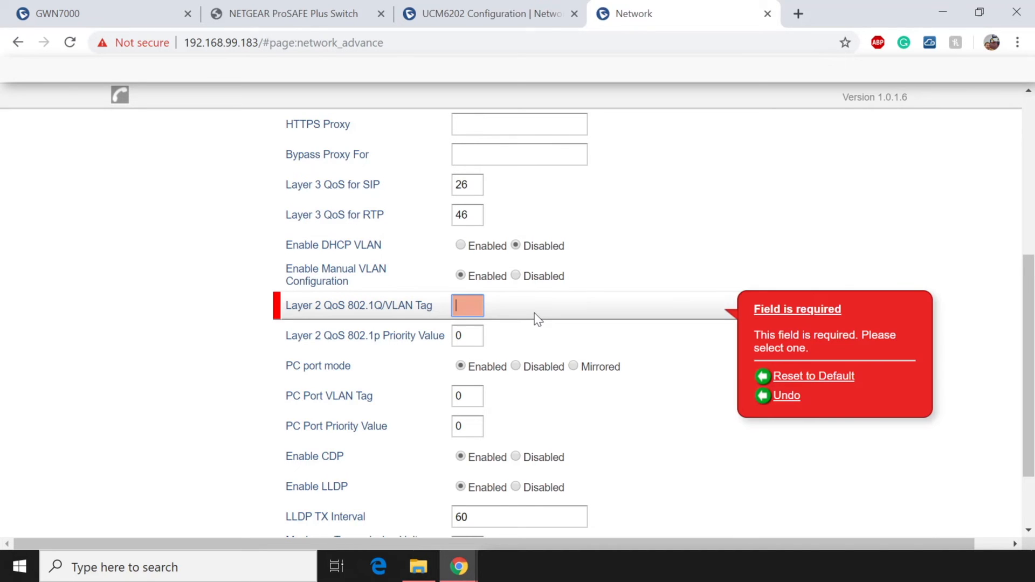
pyautogui.write('20')
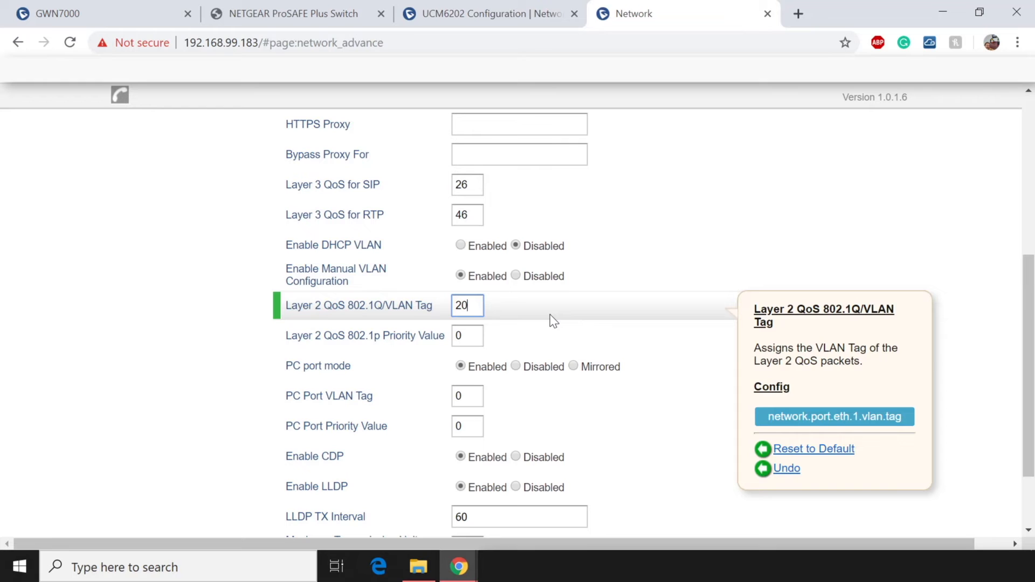
pyautogui.moveTo(380, 395); pyautogui.dragTo(286, 409)
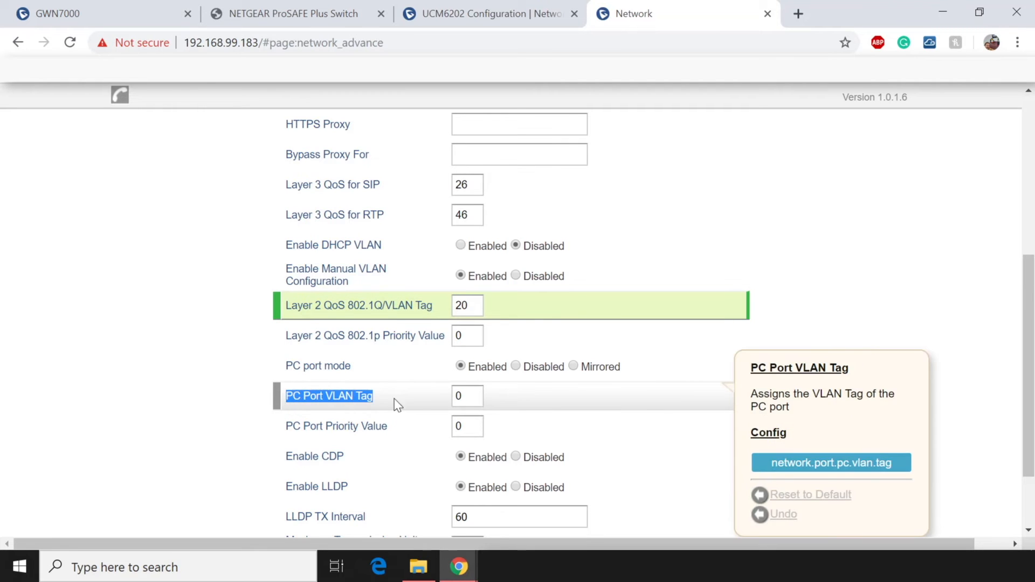
pyautogui.click(467, 397)
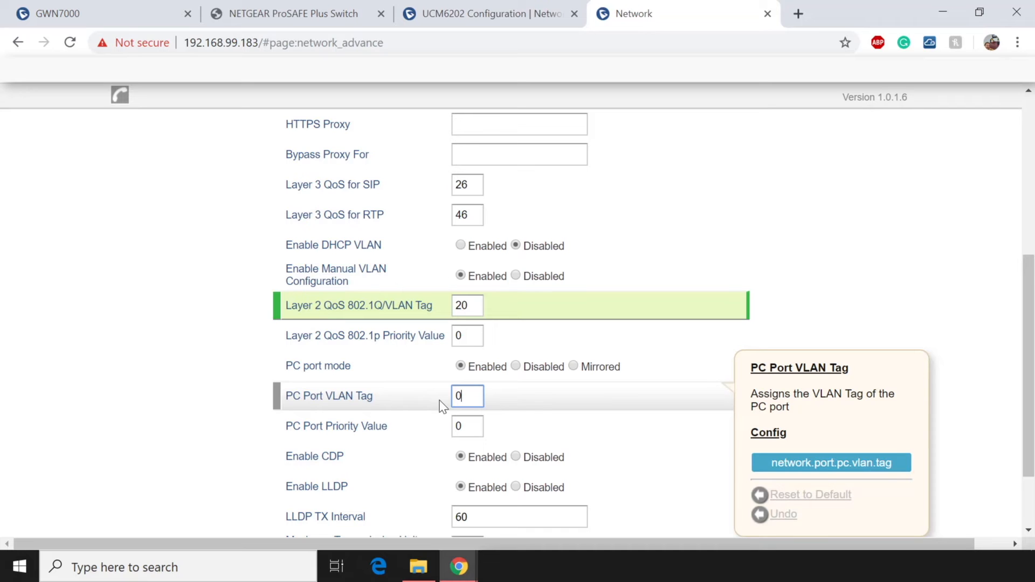
pyautogui.press('BackSpace')
pyautogui.write('40')
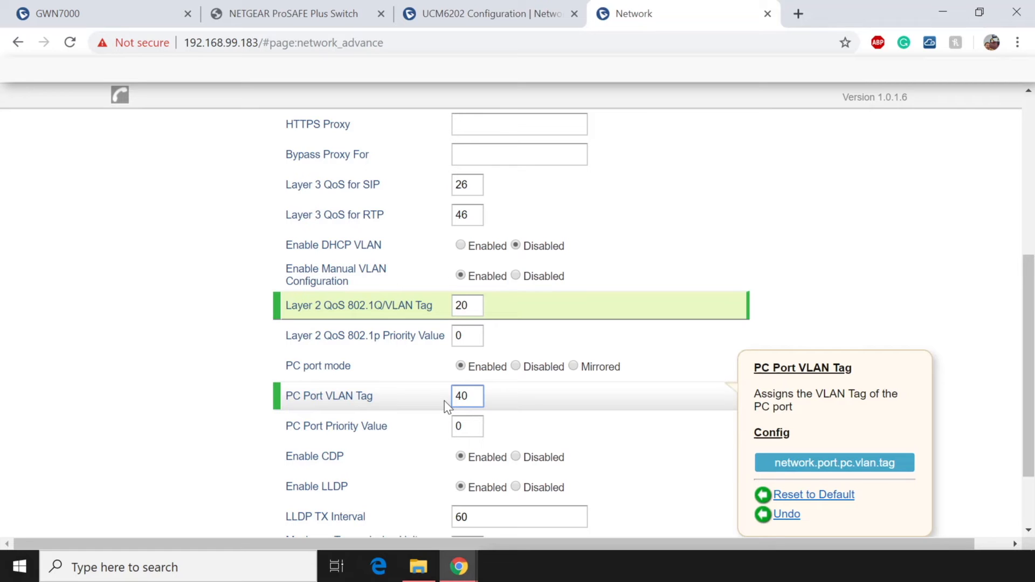
pyautogui.press('BackSpace')
pyautogui.press('BackSpace')
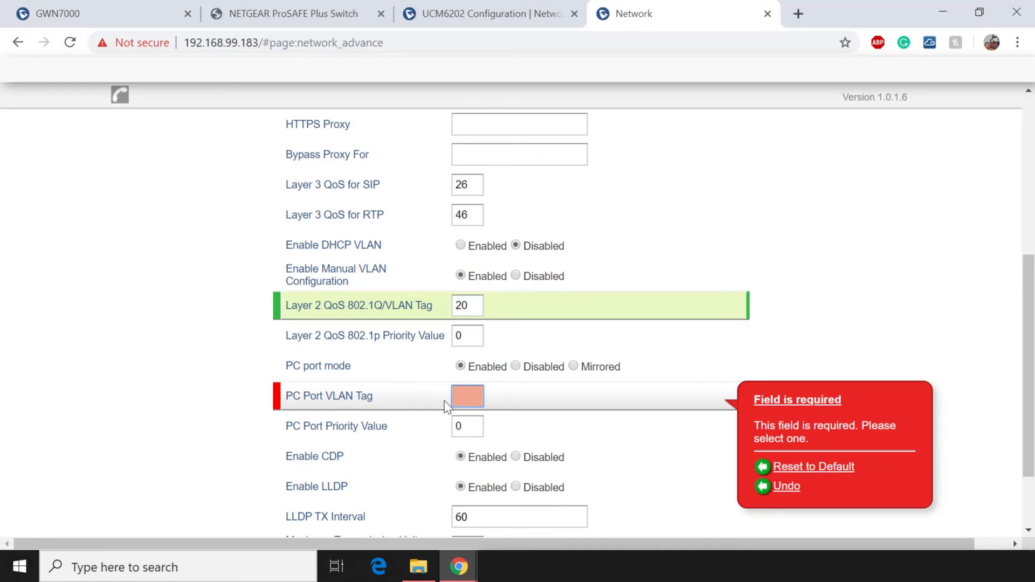
pyautogui.write('0')
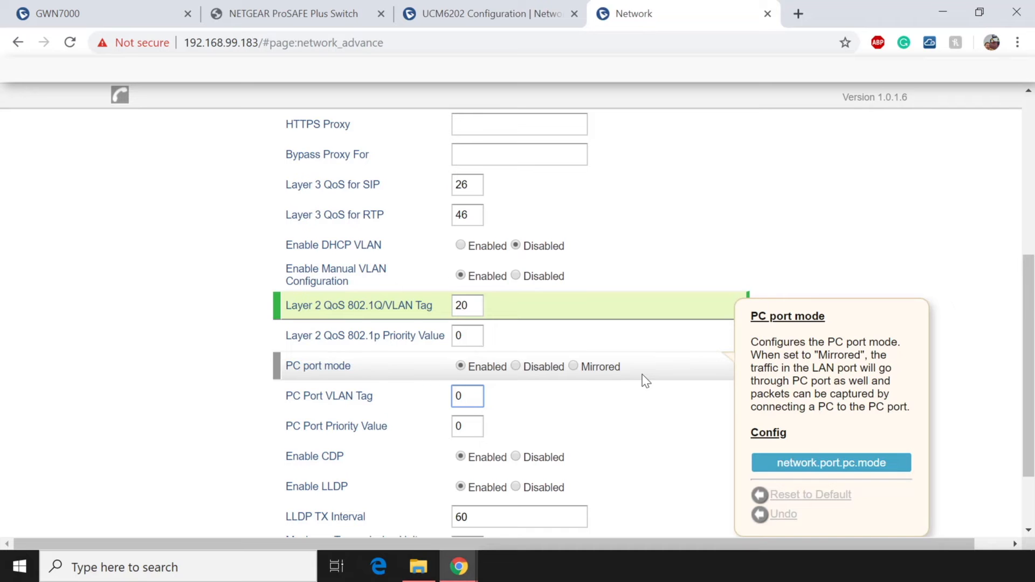
pyautogui.scroll(-2, 646, 380)
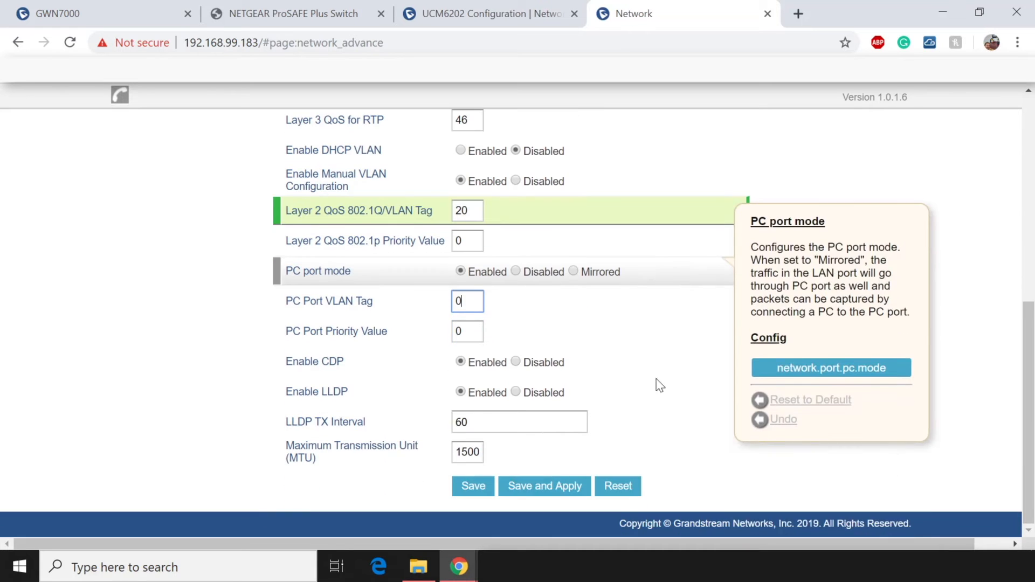
pyautogui.click(546, 487)
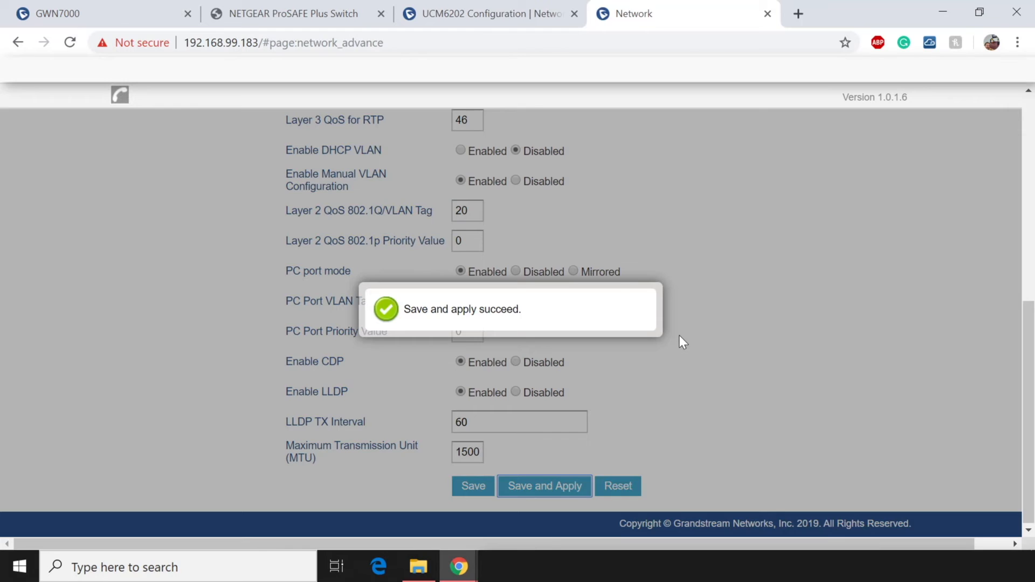
# Retry loading the phone page, which times out, and return to the GWN7000 tab.
pyautogui.click(70, 43)
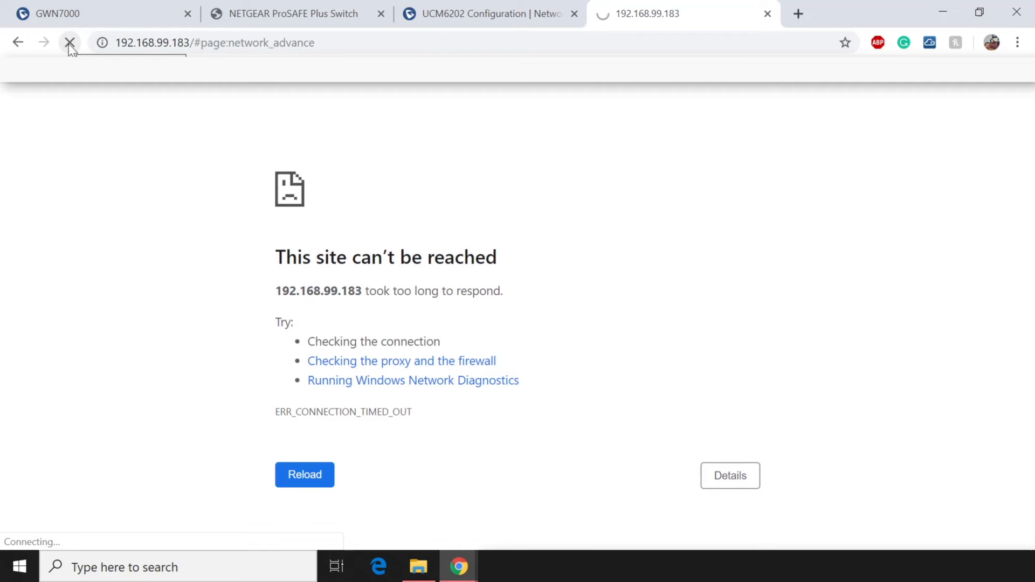
pyautogui.click(69, 42)
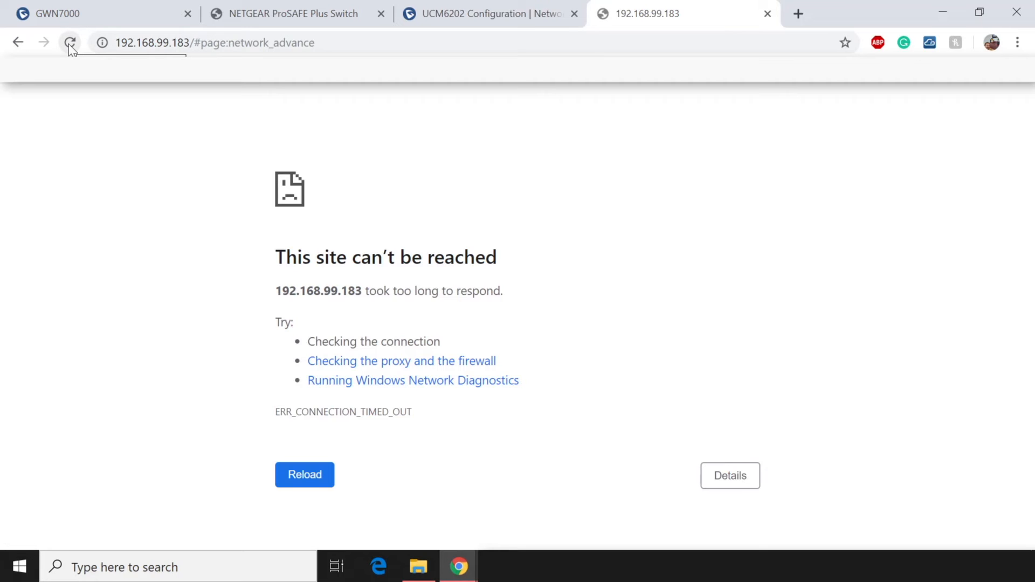
pyautogui.click(70, 43)
pyautogui.click(78, 19)
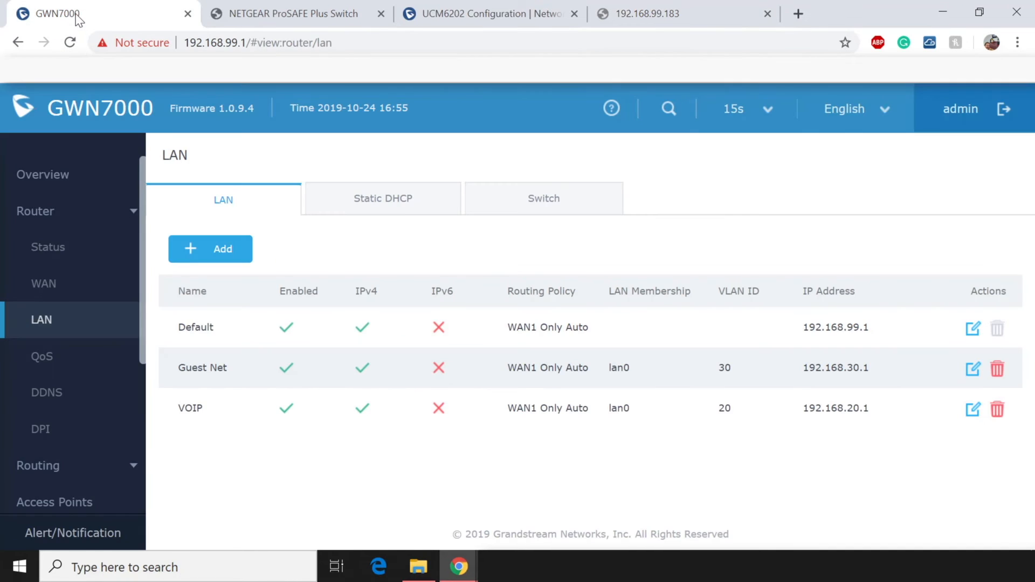
# Open the Clients list and find the phone now at 192.168.20.104.
pyautogui.scroll(-4, 86, 289)
pyautogui.click(51, 446)
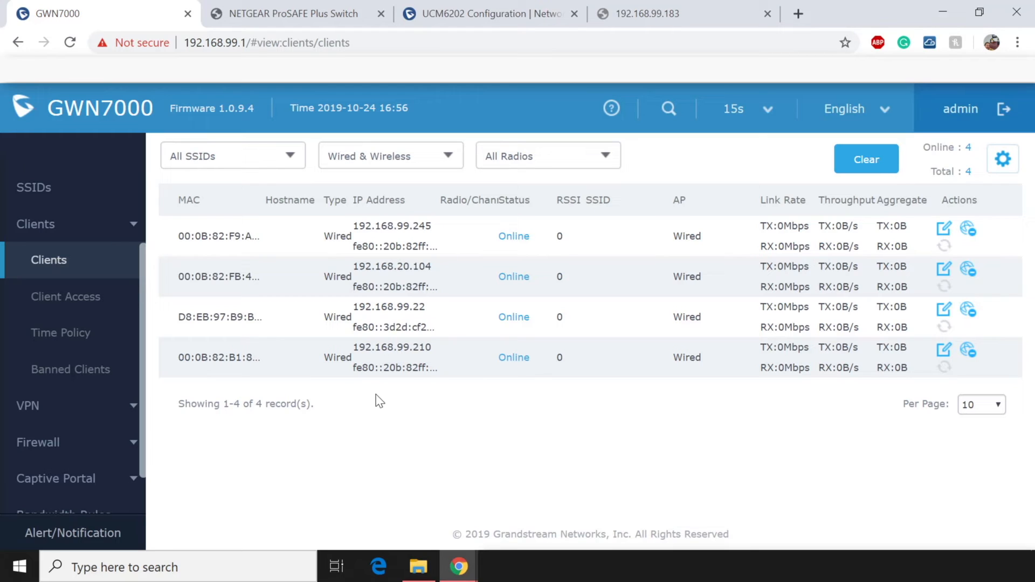
pyautogui.moveTo(354, 266); pyautogui.dragTo(430, 266)
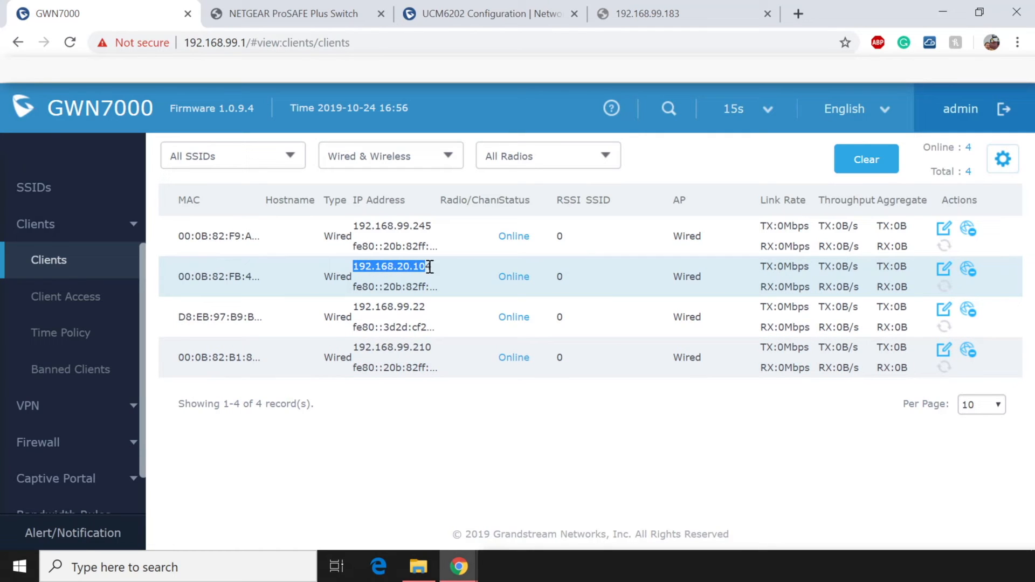
# In the UCM6202 tab, change the address from 192.168.99.210 to 192.168.20.210 and try loading it.
pyautogui.click(467, 13)
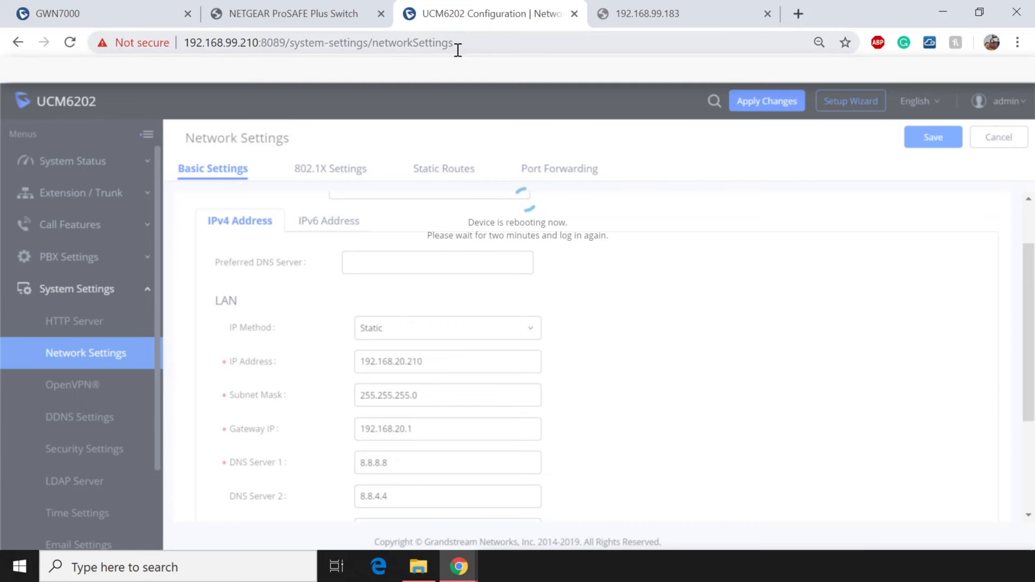
pyautogui.click(498, 46)
pyautogui.press('Return')
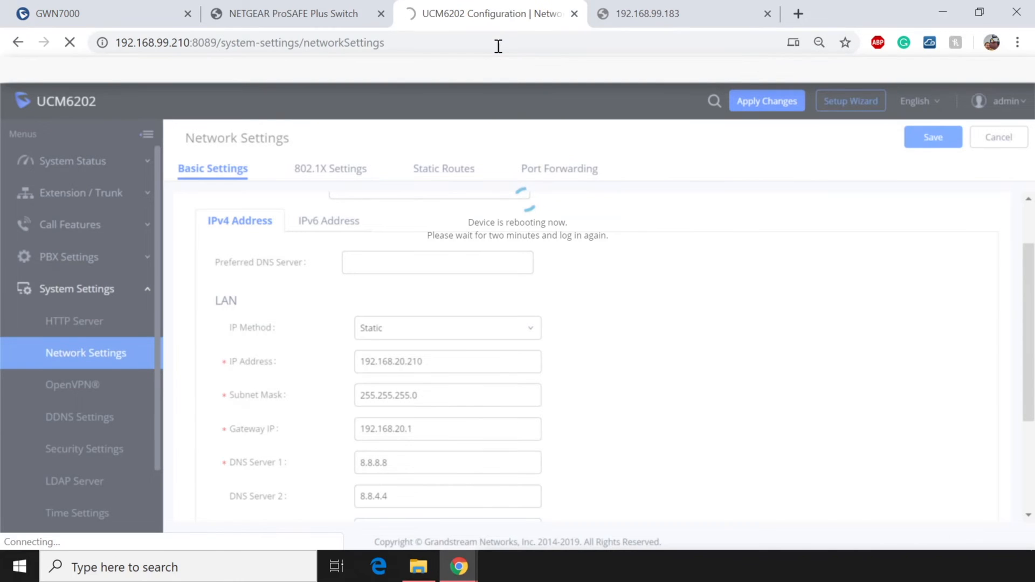
pyautogui.moveTo(499, 46); pyautogui.dragTo(220, 50)
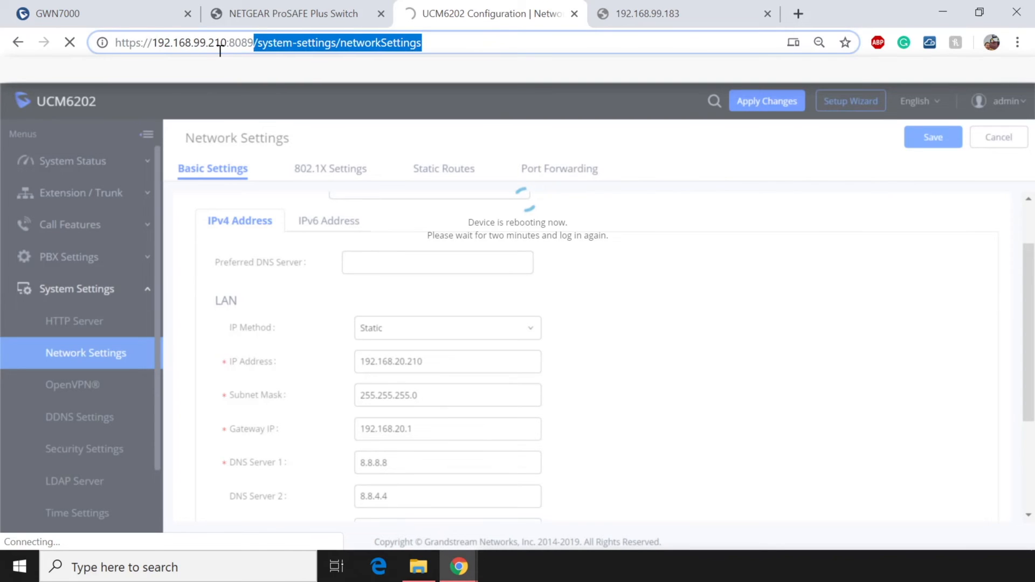
pyautogui.press('BackSpace')
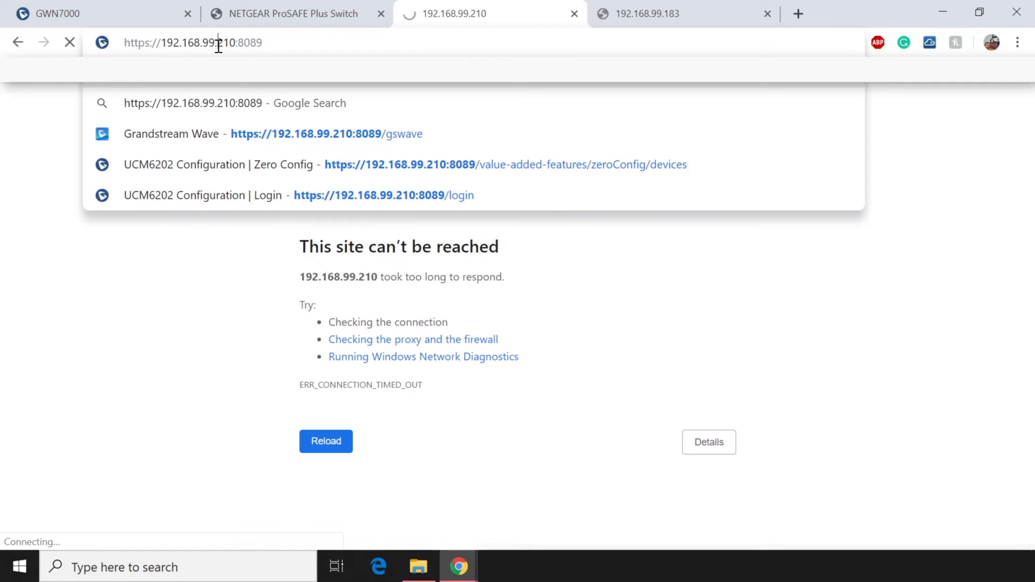
pyautogui.click(219, 46)
pyautogui.press('BackSpace')
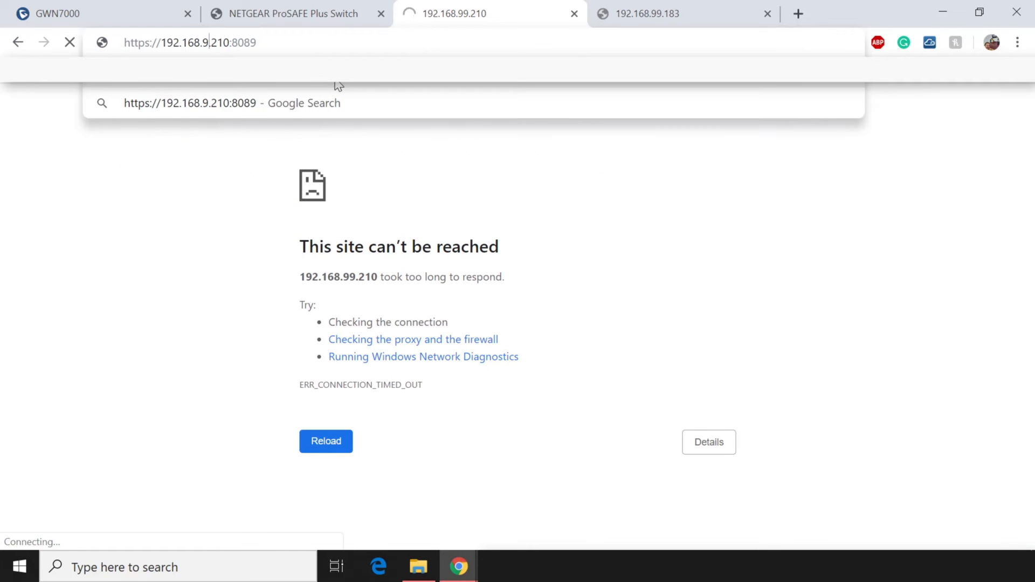
pyautogui.press('BackSpace')
pyautogui.write('20')
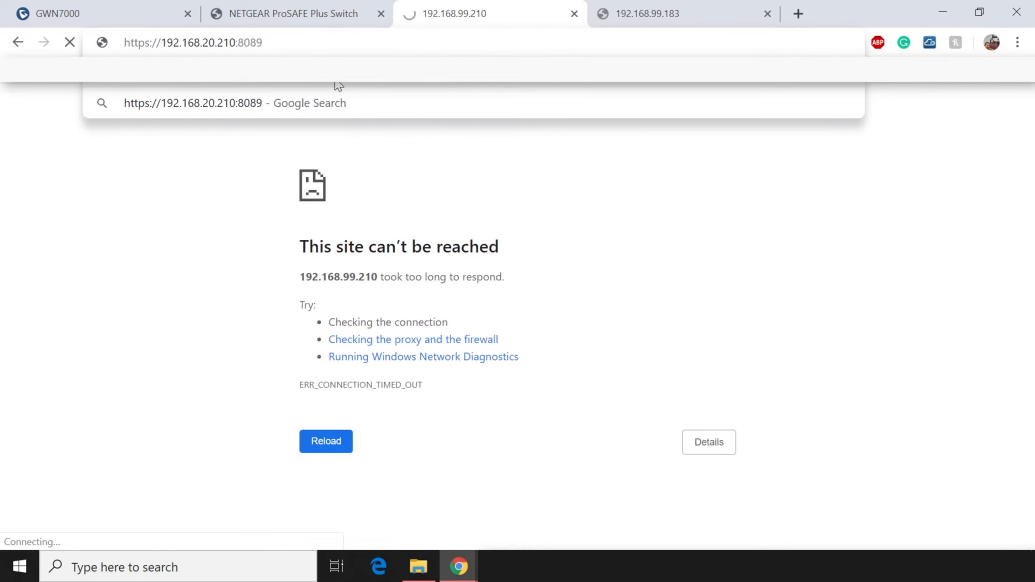
pyautogui.press('Return')
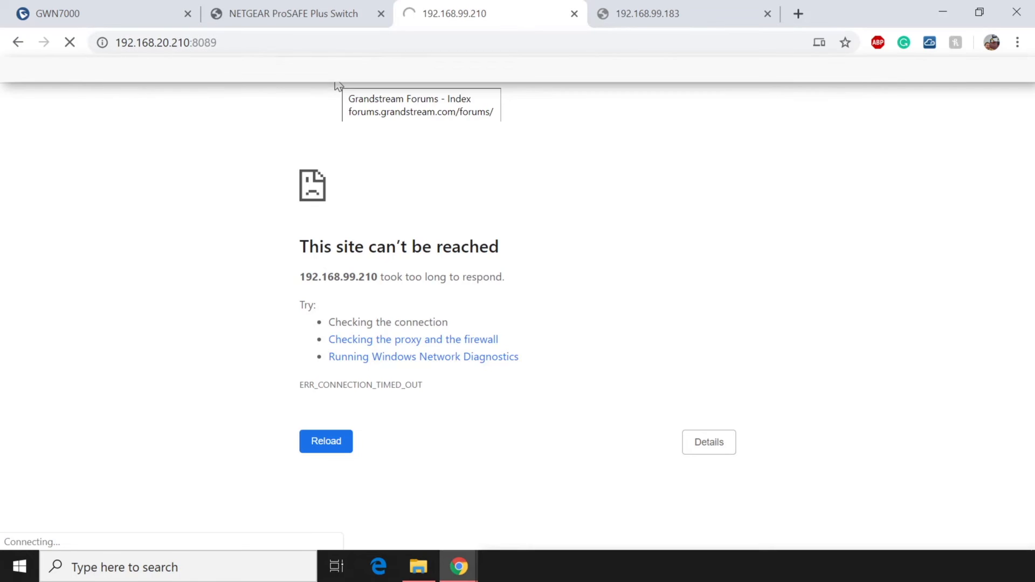
pyautogui.press('Escape')
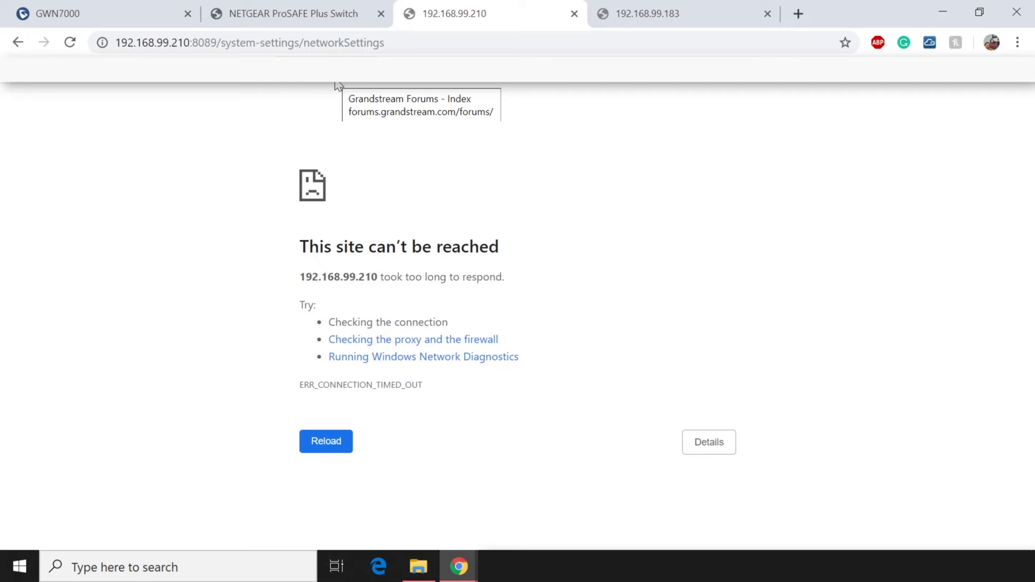
# Retry 192.168.20.210:8089, which returns a connection-refused error.
pyautogui.moveTo(397, 41)
pyautogui.mouseDown()
pyautogui.moveTo(158, 51)
pyautogui.moveTo(396, 50)
pyautogui.mouseUp()
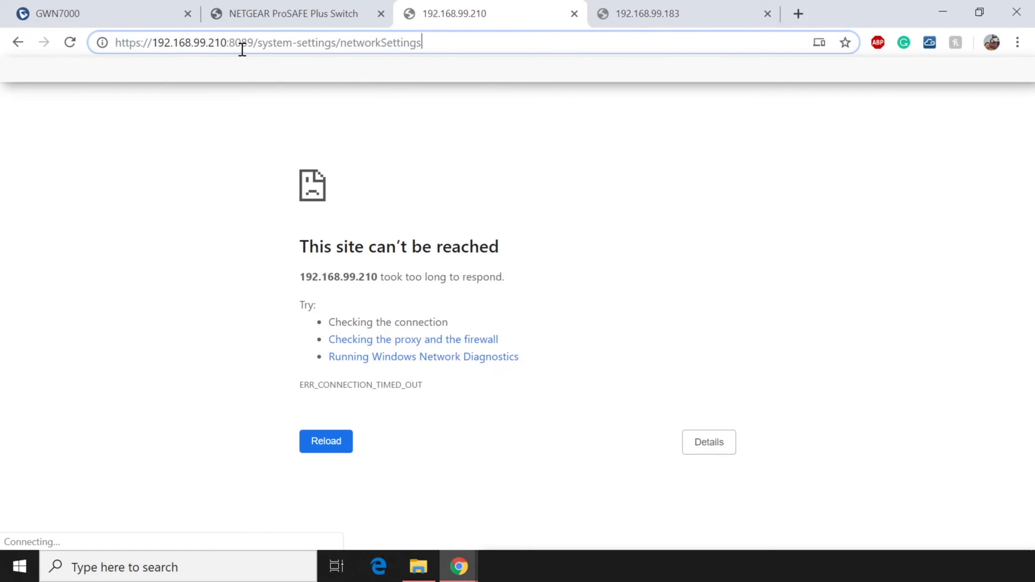
pyautogui.click(208, 46)
pyautogui.press('BackSpace')
pyautogui.press('BackSpace')
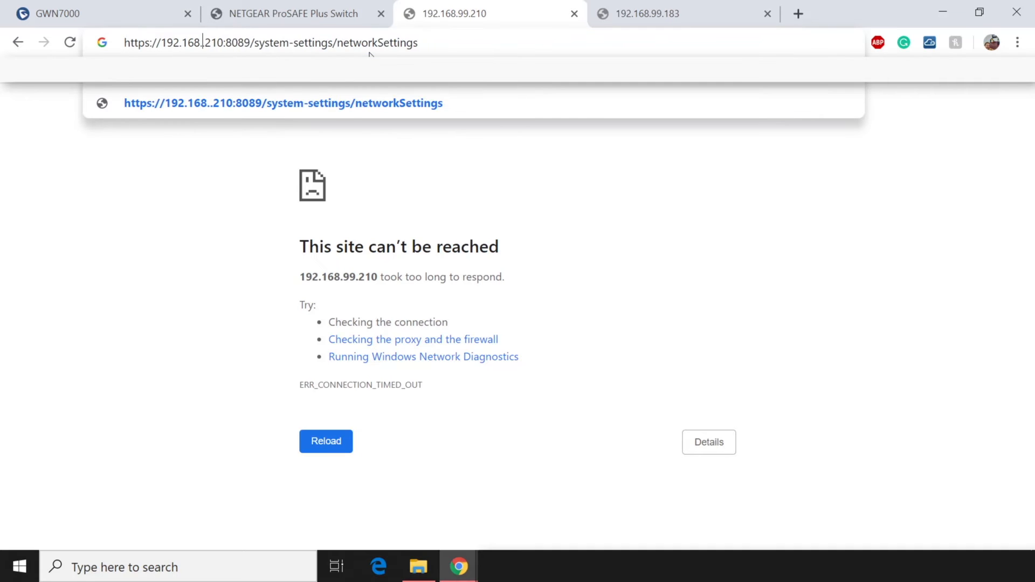
pyautogui.write('20')
pyautogui.press('Return')
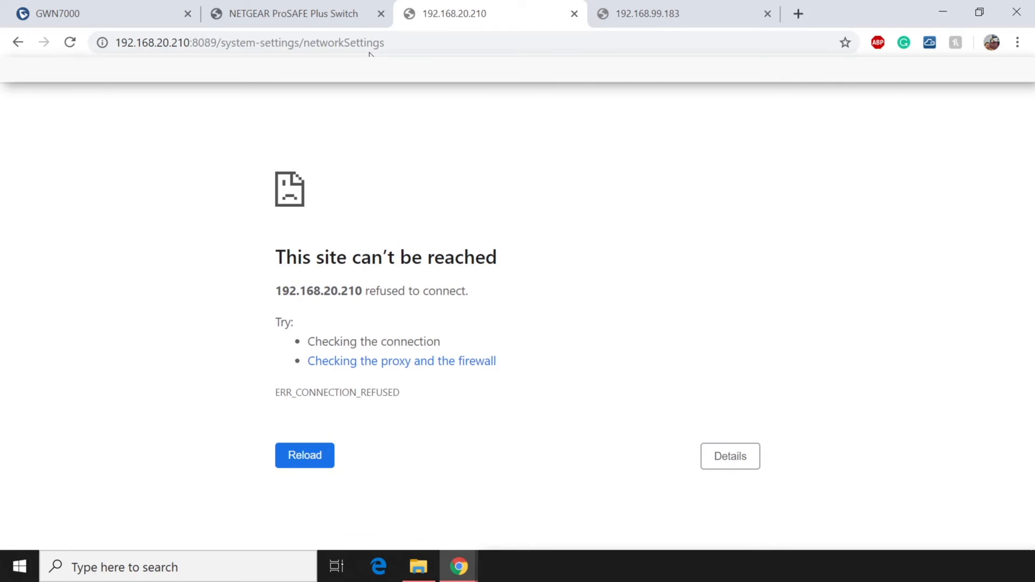
pyautogui.moveTo(470, 293); pyautogui.dragTo(275, 292)
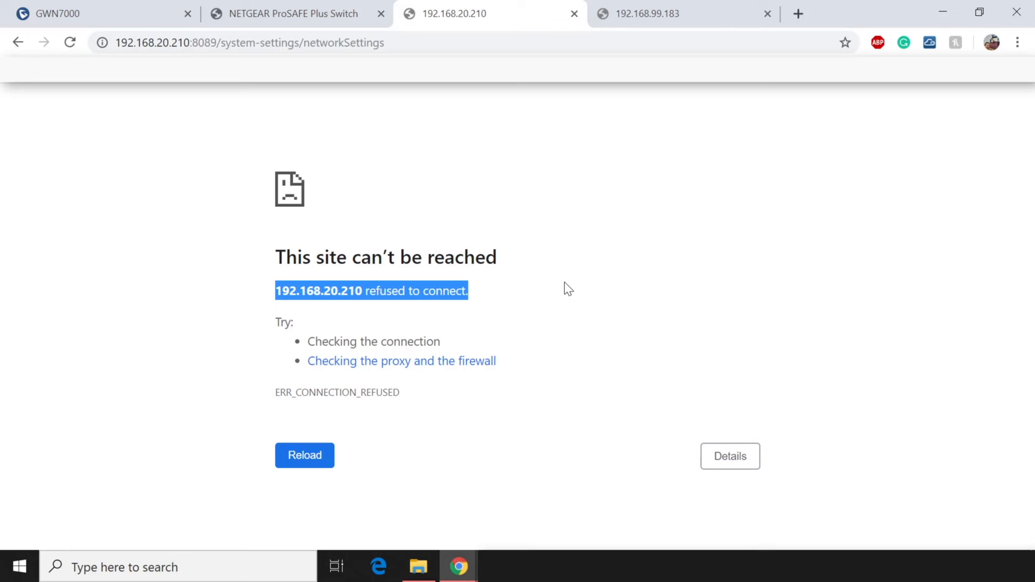
# Open Router > LAN, locating the Default LAN and the VOIP 192.168.20 network.
pyautogui.click(73, 15)
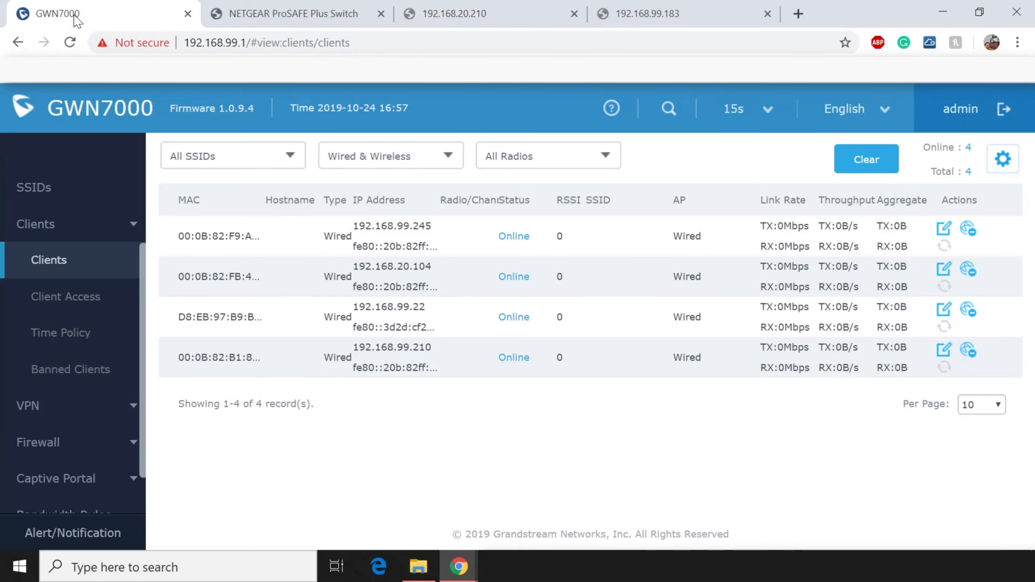
pyautogui.scroll(-1, 52, 388)
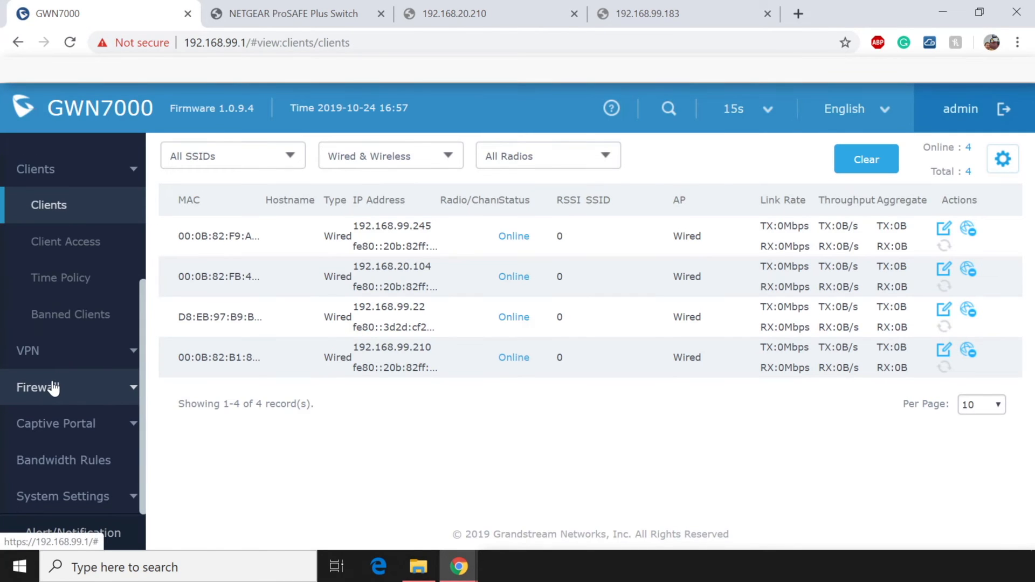
pyautogui.scroll(4, 54, 387)
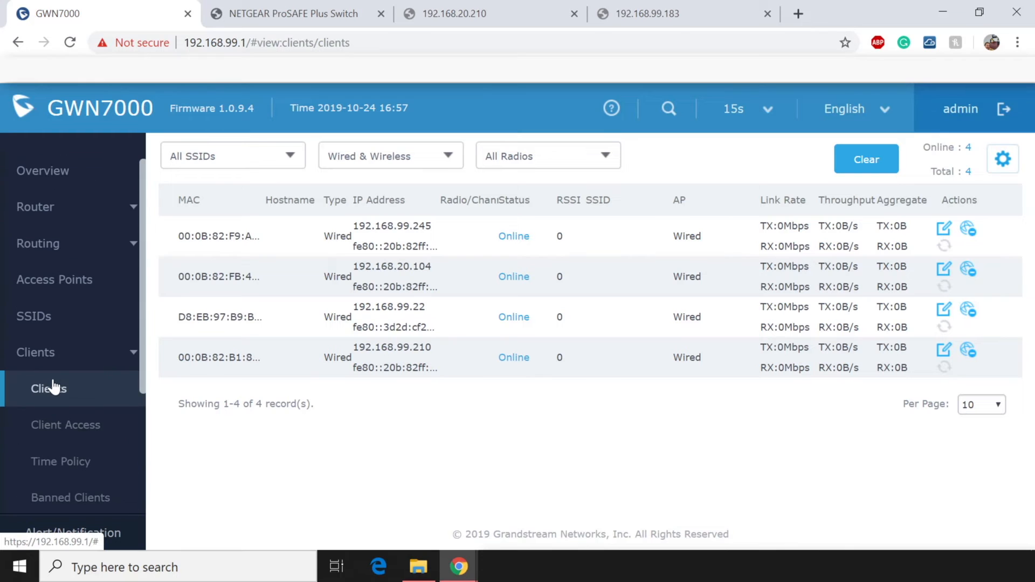
pyautogui.click(74, 213)
pyautogui.click(46, 322)
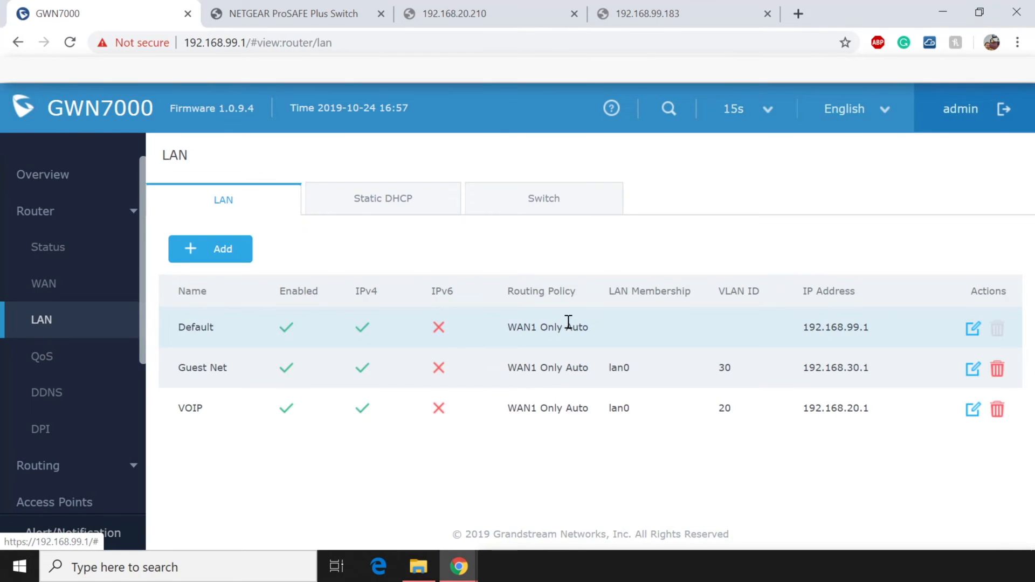
pyautogui.moveTo(214, 328); pyautogui.dragTo(185, 329)
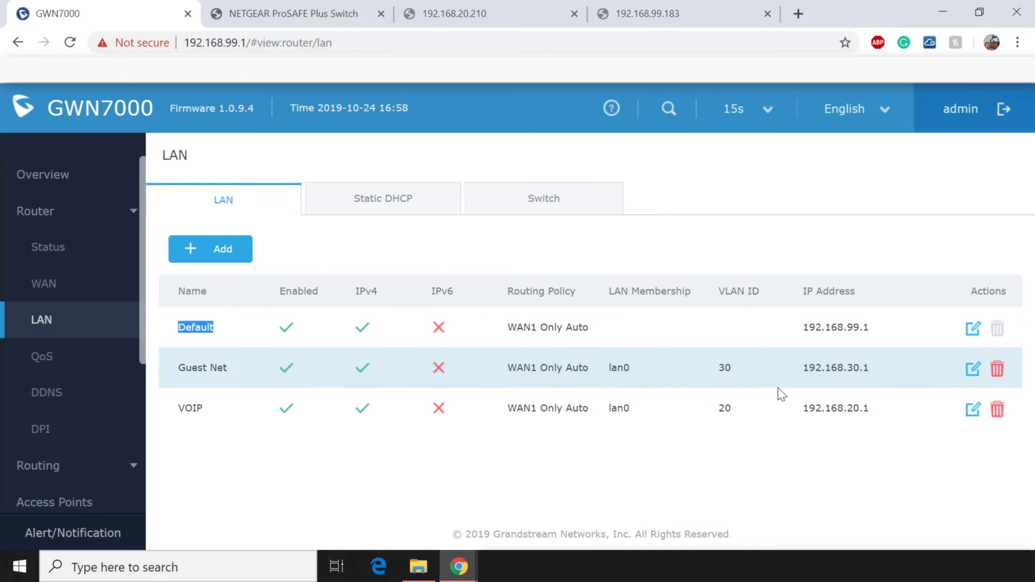
pyautogui.moveTo(802, 408); pyautogui.dragTo(864, 409)
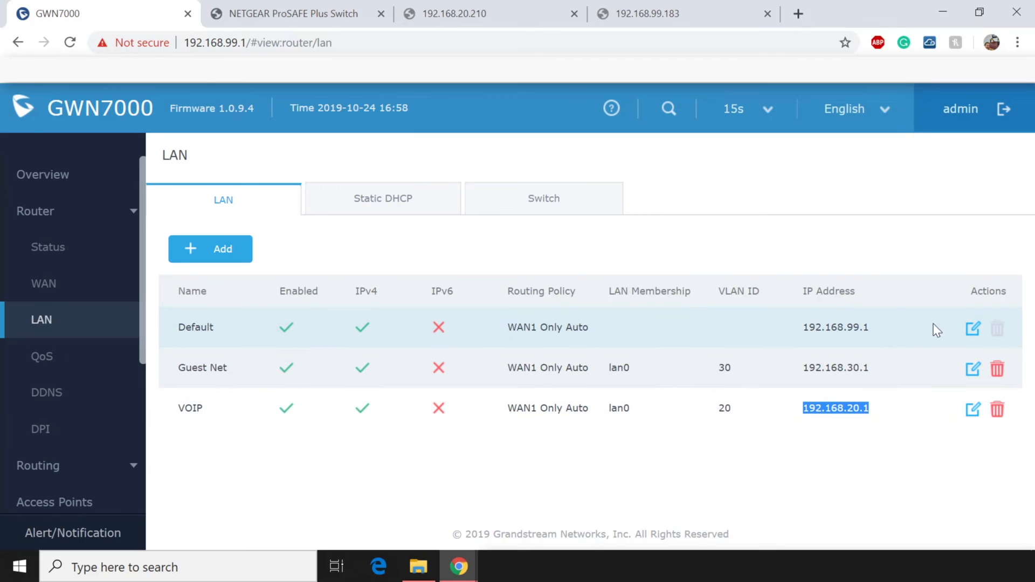
# Add VOIP as a destination of the Default LAN, save, and apply.
pyautogui.click(973, 329)
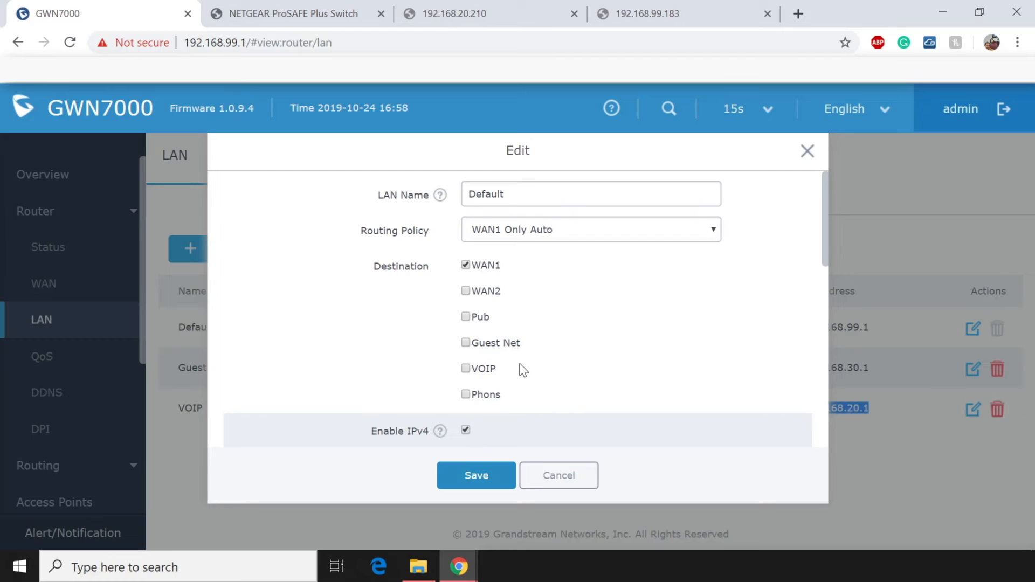
pyautogui.click(466, 370)
pyautogui.click(480, 477)
pyautogui.click(596, 112)
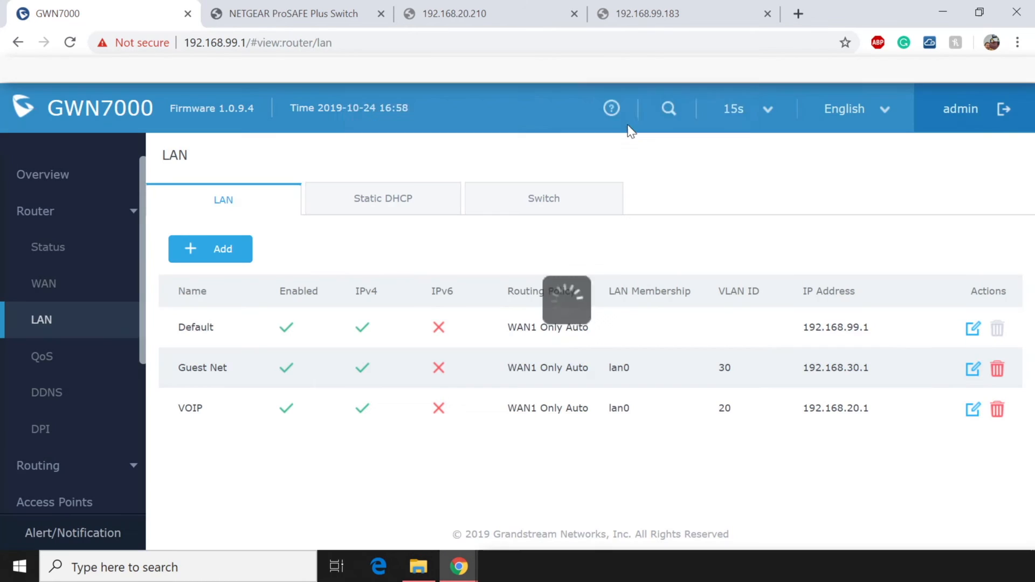
# Reload the PBX page at 192.168.20.210 and proceed past the certificate warning.
pyautogui.click(500, 12)
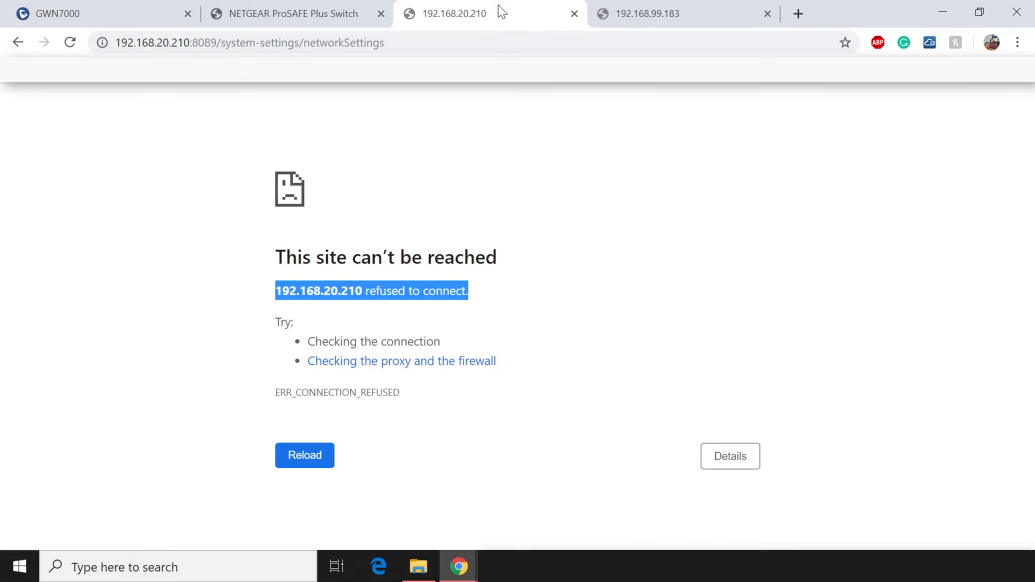
pyautogui.click(401, 42)
pyautogui.press('Return')
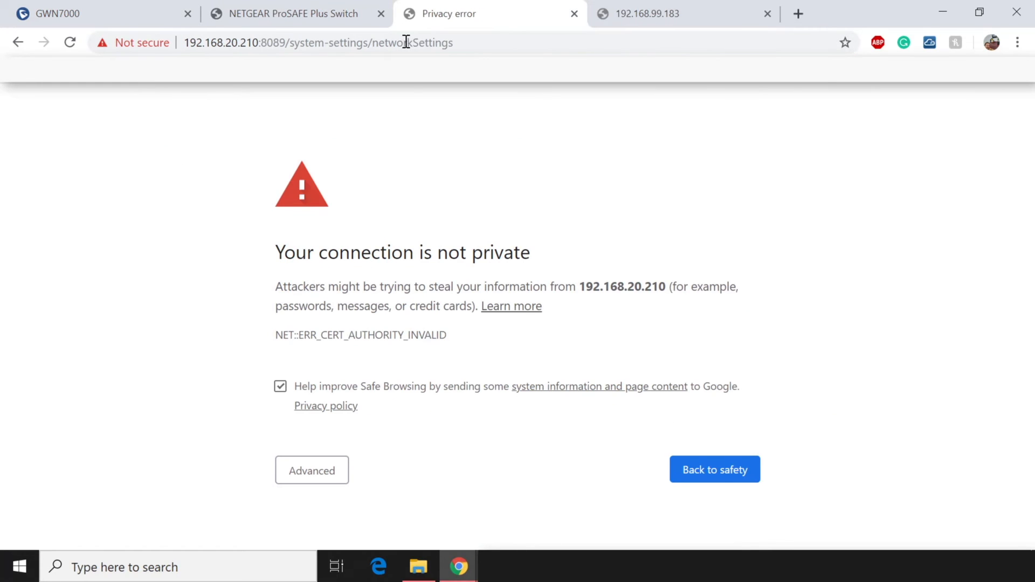
pyautogui.click(312, 477)
pyautogui.scroll(-2, 428, 462)
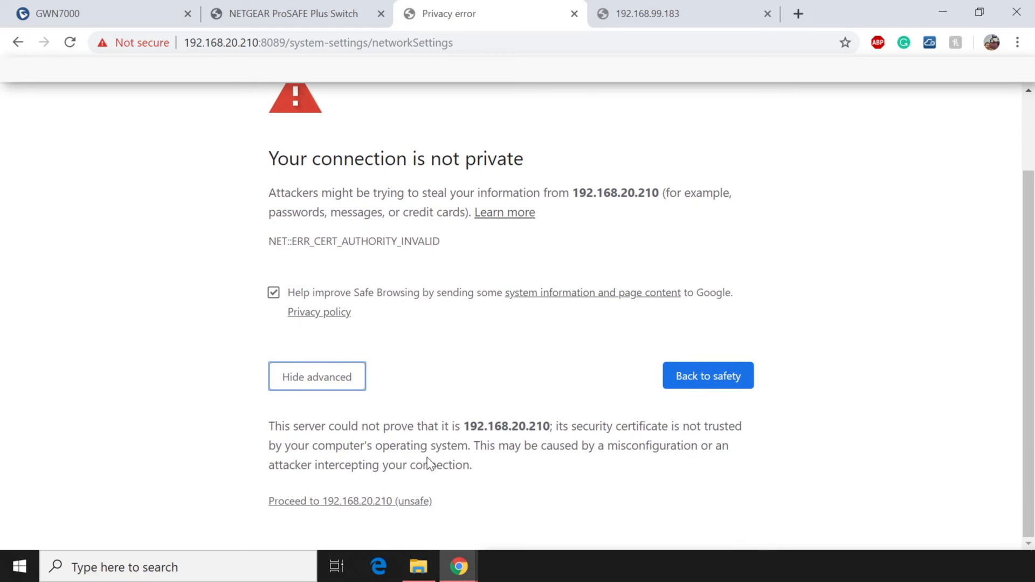
pyautogui.click(365, 501)
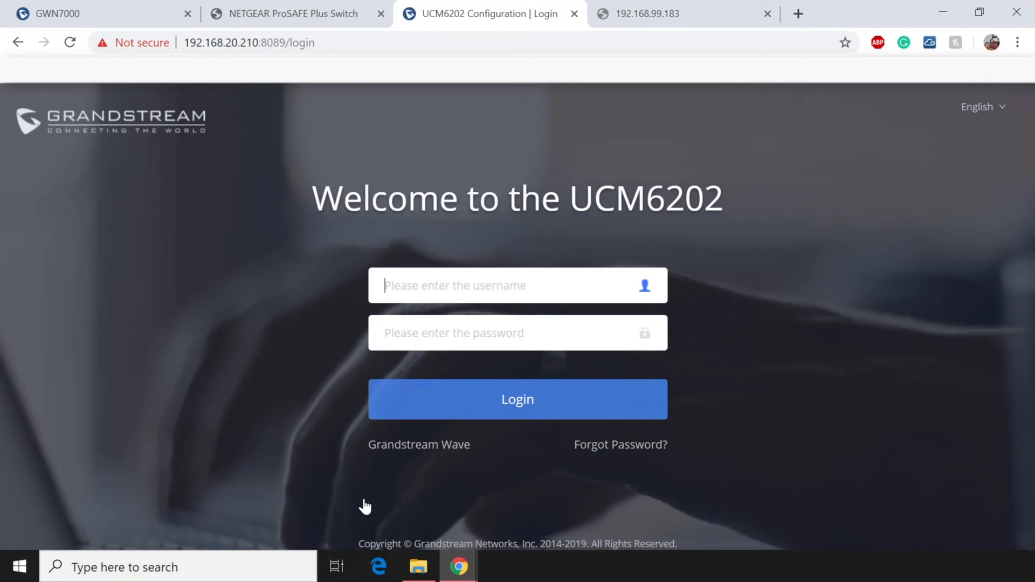
# Log in to the UCM6202 as admin with the account password.
pyautogui.write('adm')
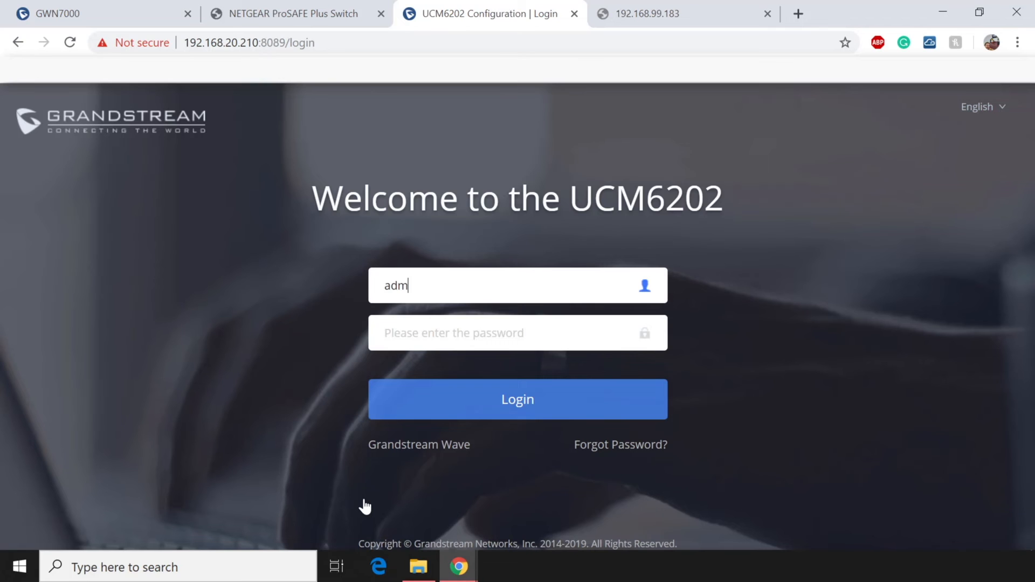
pyautogui.write('in')
pyautogui.press('Tab')
pyautogui.write('••••••••')
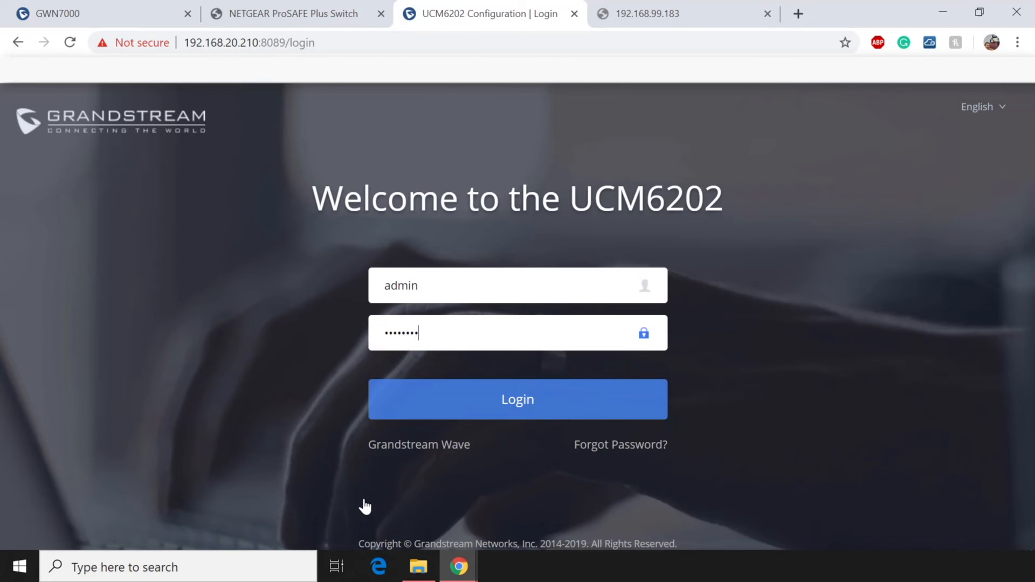
pyautogui.press('Return')
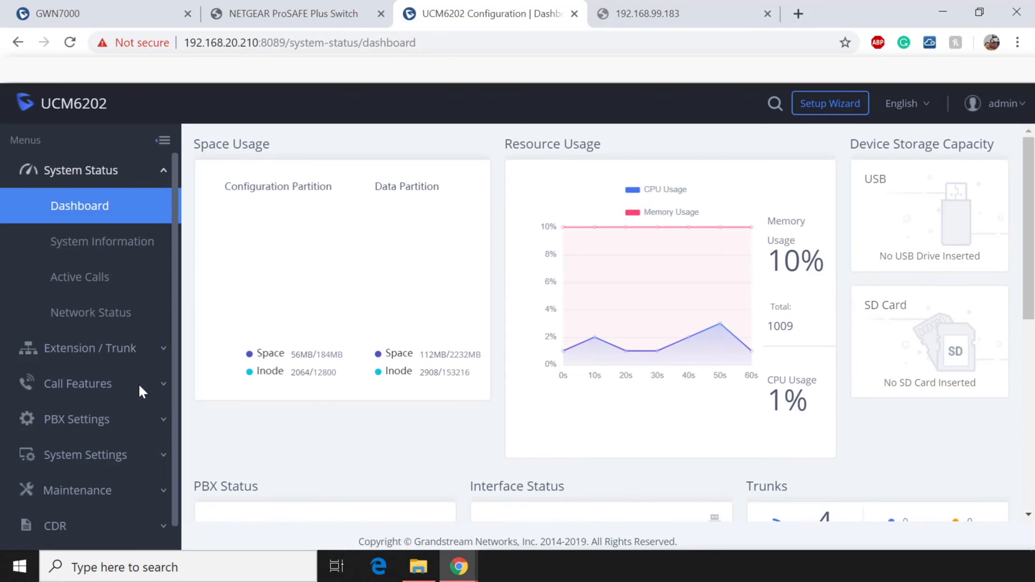
# Find extension 1001 at 192.168.20.104 in the extensions list, then go to the 192.168.99.183 tab.
pyautogui.click(122, 356)
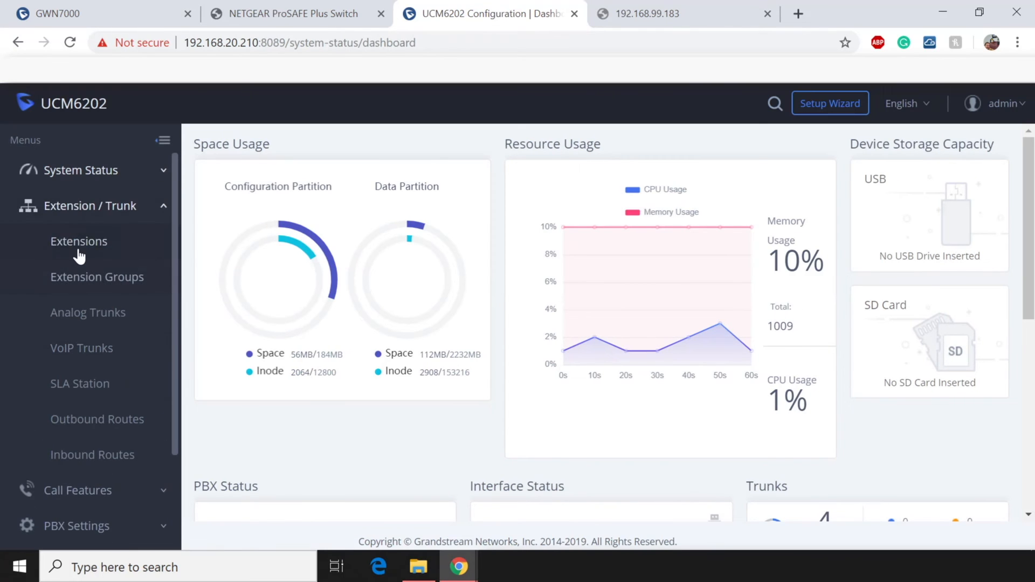
pyautogui.click(80, 240)
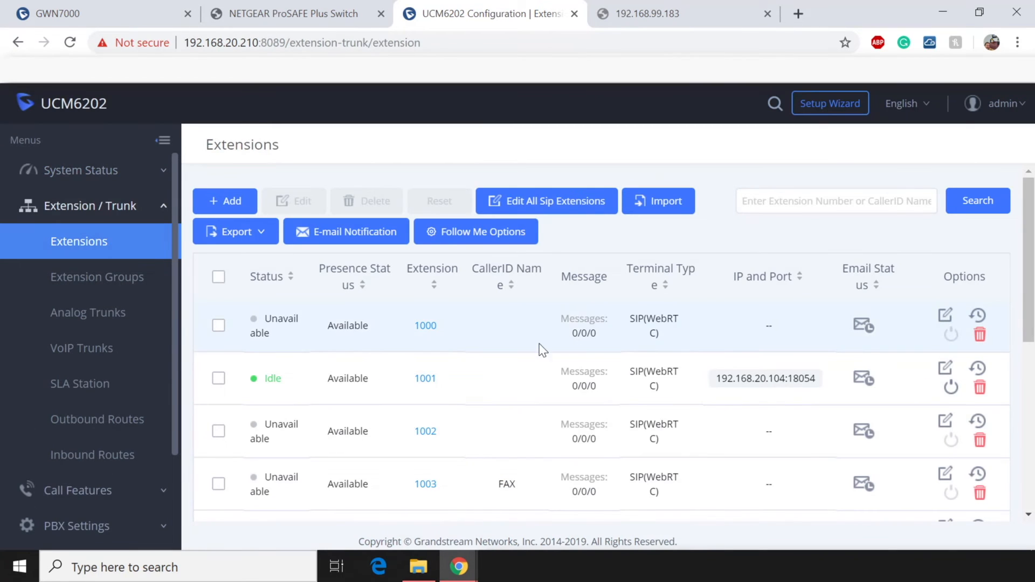
pyautogui.moveTo(448, 379); pyautogui.dragTo(411, 377)
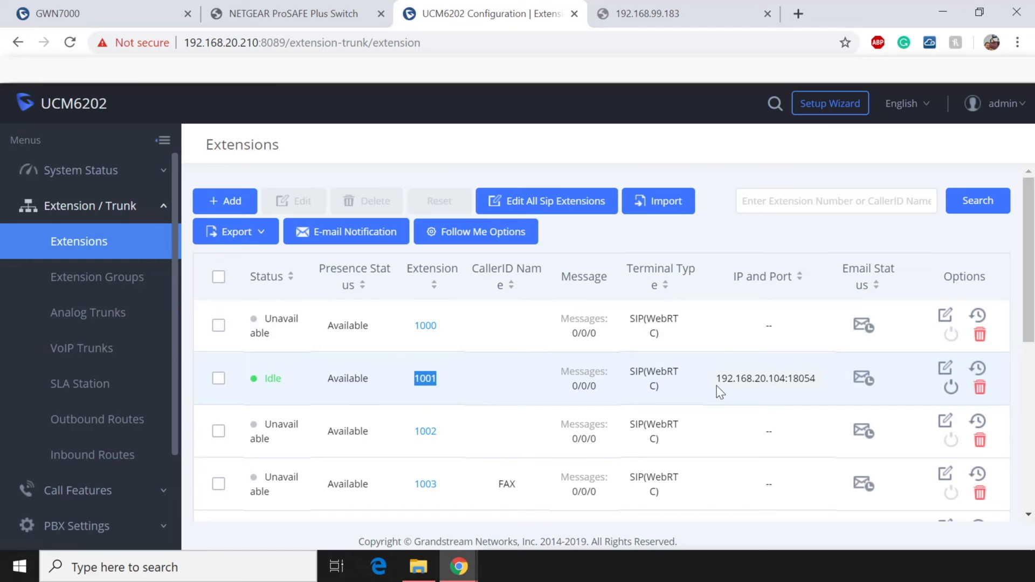
pyautogui.moveTo(716, 386); pyautogui.dragTo(781, 389)
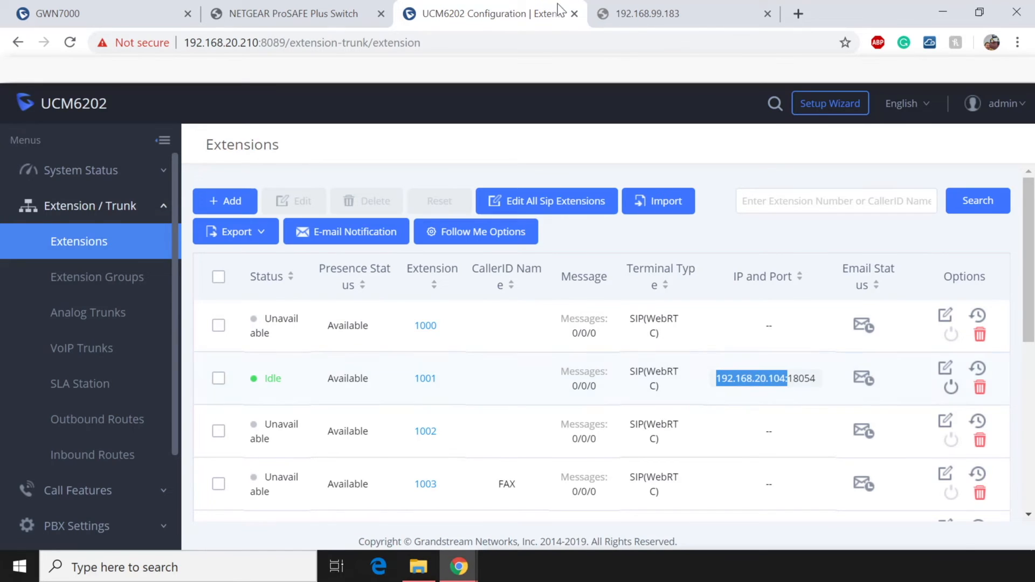
pyautogui.click(641, 15)
pyautogui.click(612, 45)
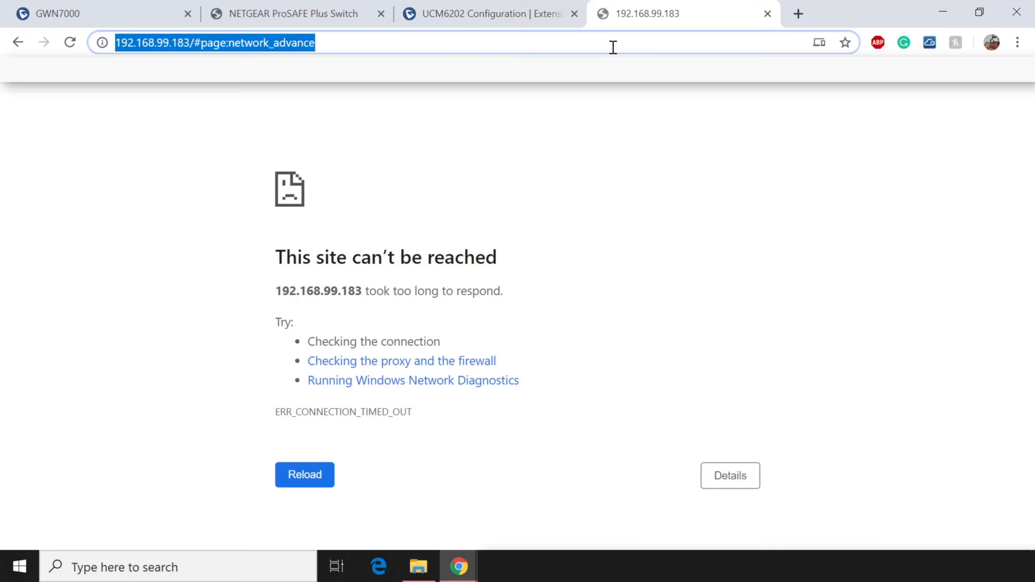
# Change the address to 192.168.20.104 and load the phone's web page.
pyautogui.click(613, 47)
pyautogui.press('BackSpace')
pyautogui.press('BackSpace')
pyautogui.press('BackSpace')
pyautogui.press('BackSpace')
pyautogui.press('BackSpace')
pyautogui.press('BackSpace')
pyautogui.press('BackSpace')
pyautogui.press('BackSpace')
pyautogui.press('BackSpace')
pyautogui.press('BackSpace')
pyautogui.press('BackSpace')
pyautogui.press('BackSpace')
pyautogui.press('BackSpace')
pyautogui.press('BackSpace')
pyautogui.press('BackSpace')
pyautogui.press('BackSpace')
pyautogui.press('BackSpace')
pyautogui.press('BackSpace')
pyautogui.press('BackSpace')
pyautogui.press('BackSpace')
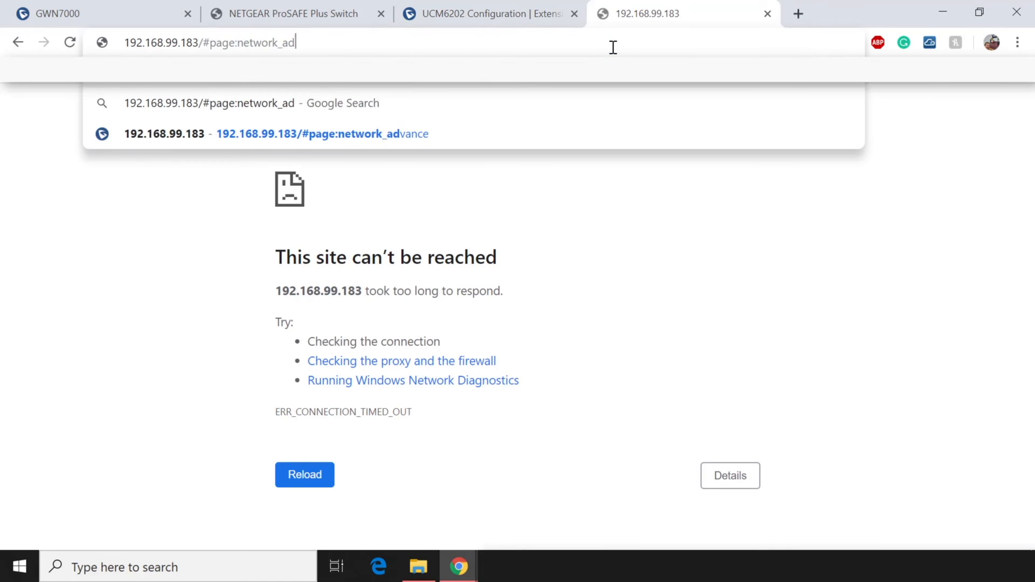
pyautogui.press('BackSpace')
pyautogui.press('BackSpace')
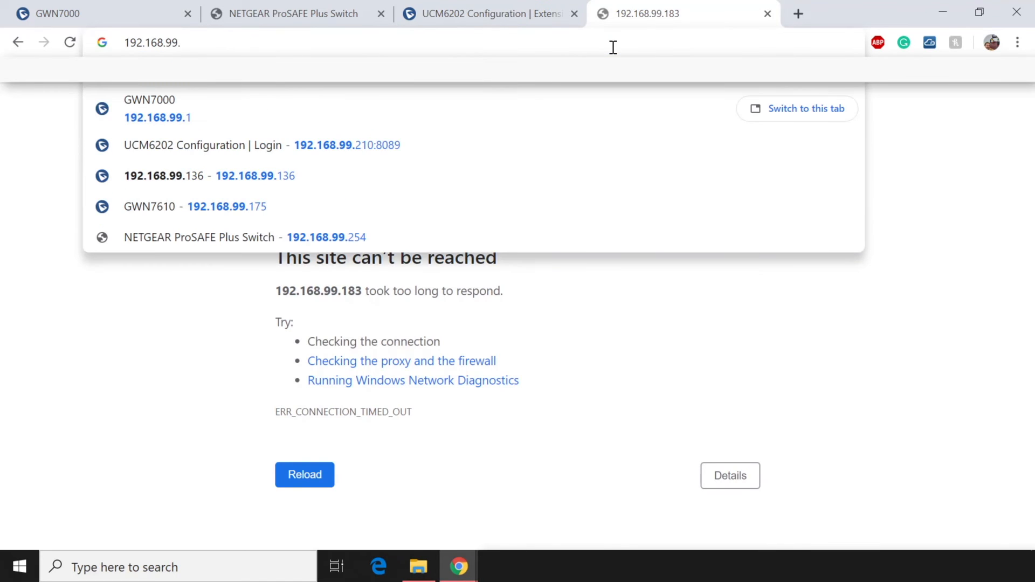
pyautogui.write('104')
pyautogui.press('Return')
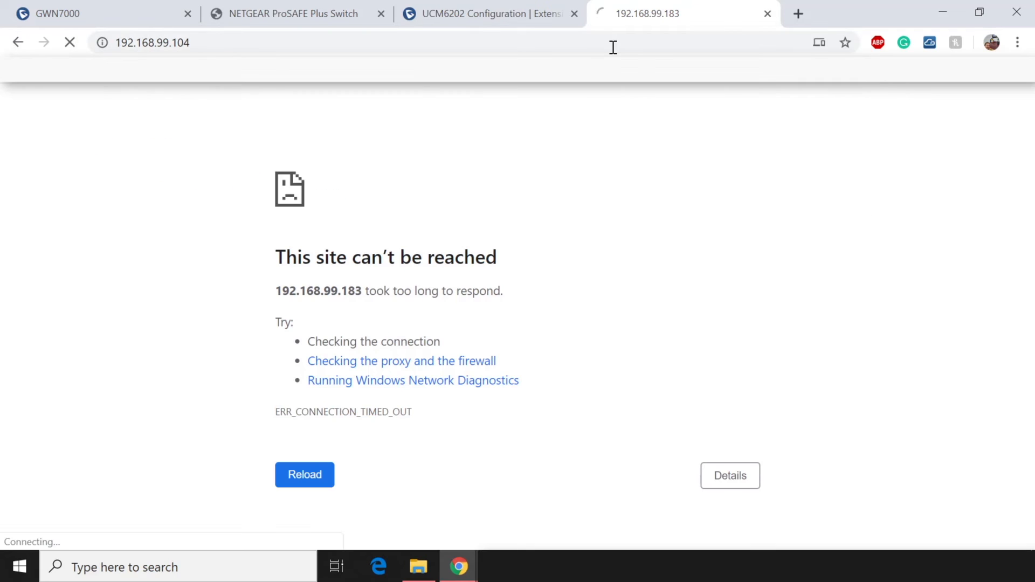
pyautogui.click(164, 46)
pyautogui.click(169, 45)
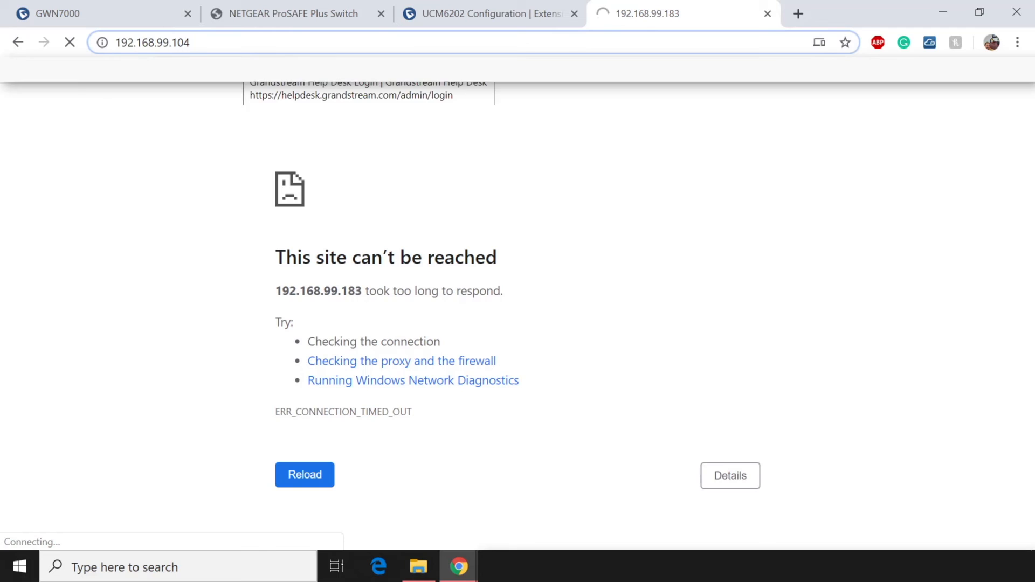
pyautogui.press('BackSpace')
pyautogui.press('BackSpace')
pyautogui.write('20')
pyautogui.press('Return')
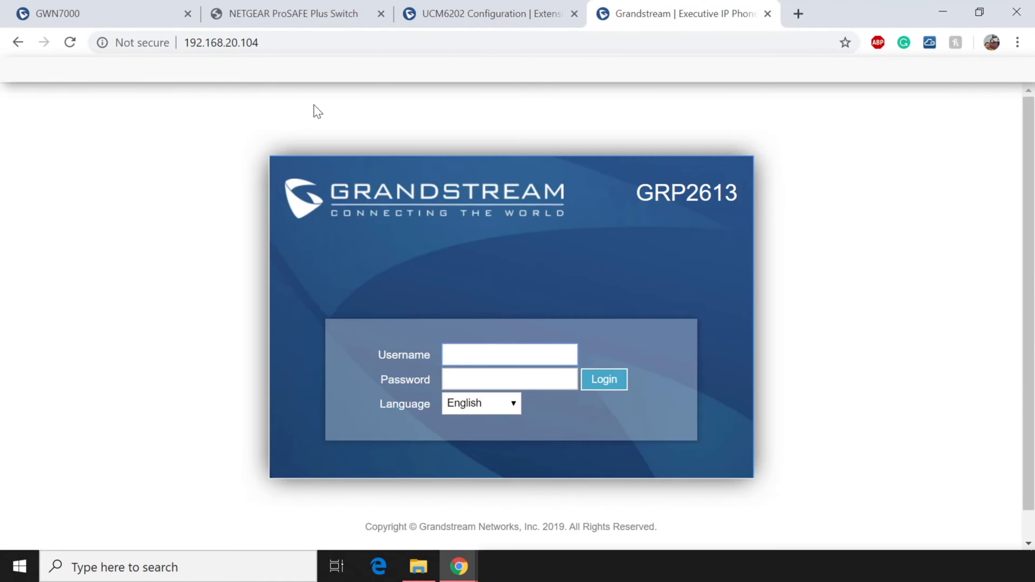
# Log in to the GRP2613 as admin, correcting a mistyped password.
pyautogui.write('admin')
pyautogui.press('Tab')
pyautogui.write('••••')
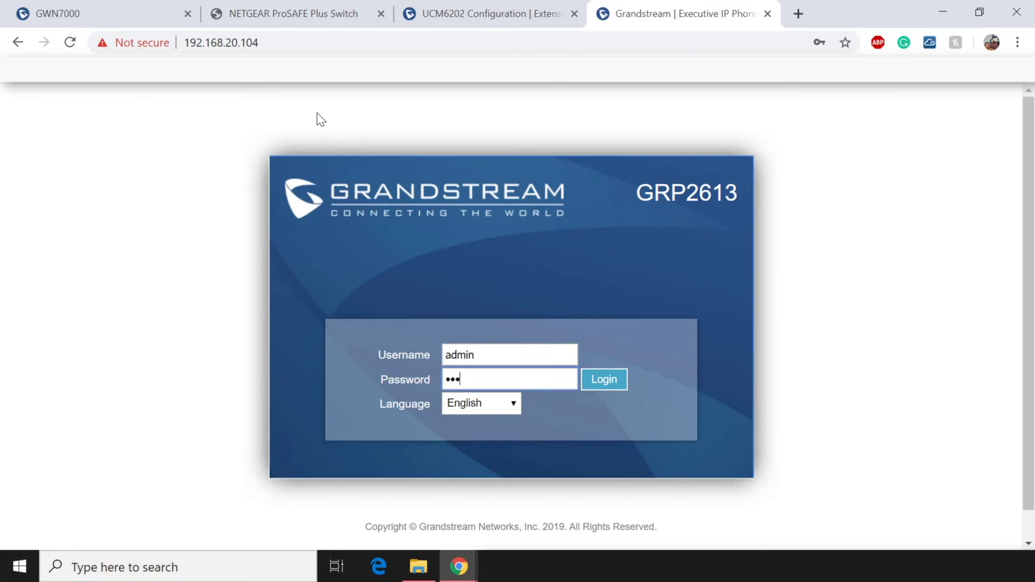
pyautogui.press('BackSpace')
pyautogui.press('BackSpace')
pyautogui.press('BackSpace')
pyautogui.press('BackSpace')
pyautogui.write('••••••••')
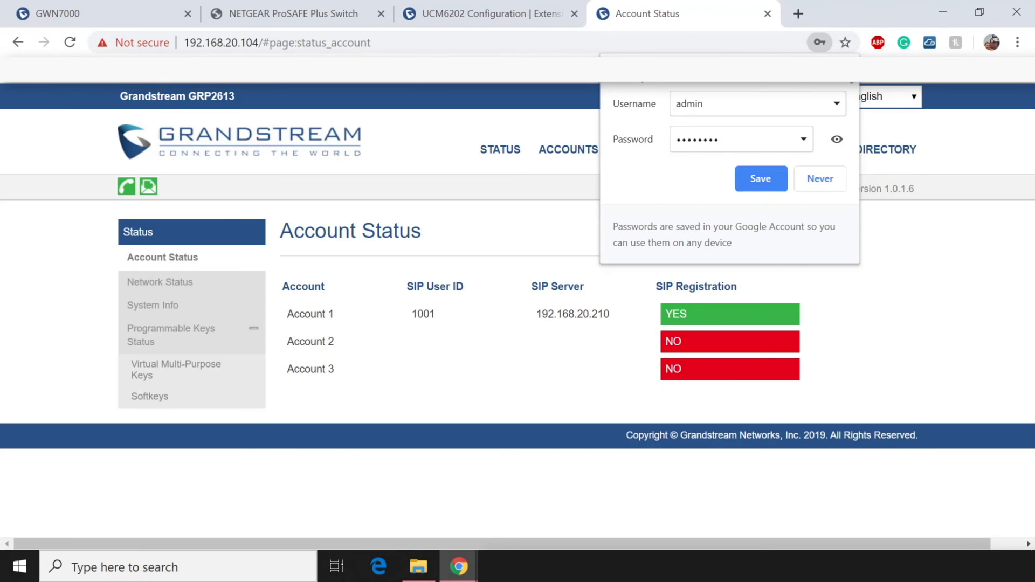
# Confirm Account 1 is registered to SIP server 192.168.20.210, then return to the GWN7000 tab.
pyautogui.moveTo(758, 233)
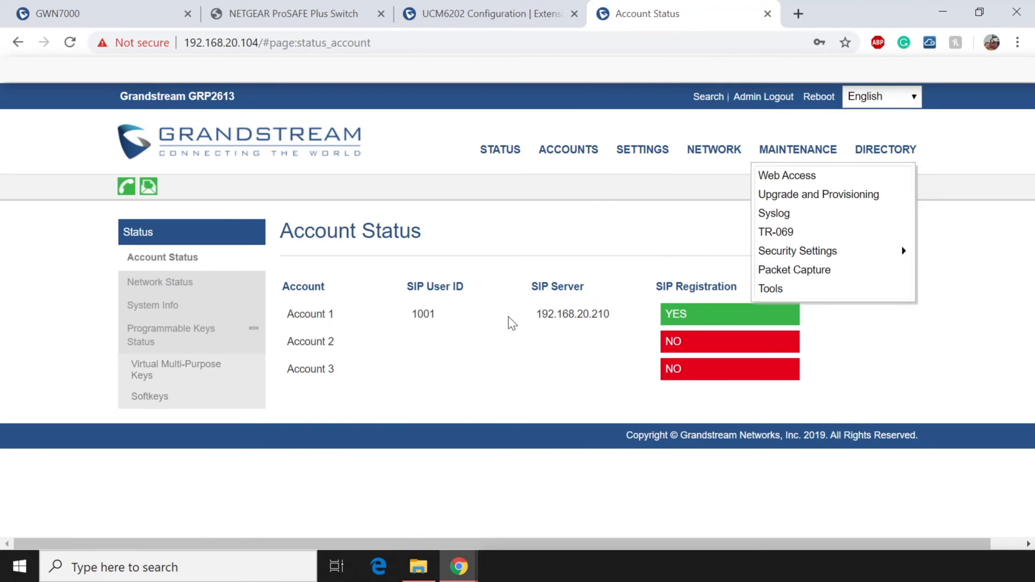
pyautogui.moveTo(535, 315); pyautogui.dragTo(639, 335)
pyautogui.click(577, 372)
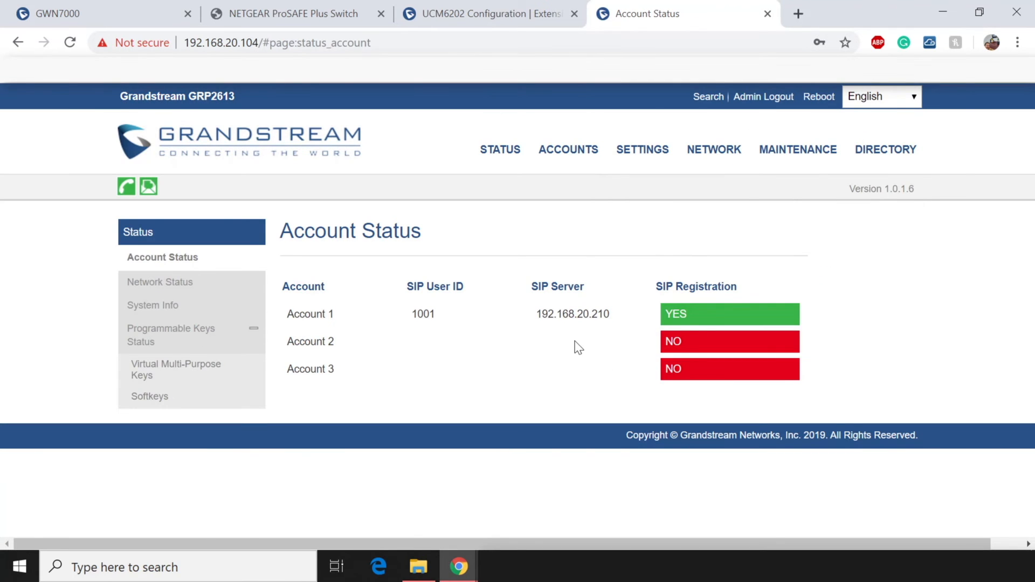
pyautogui.click(100, 11)
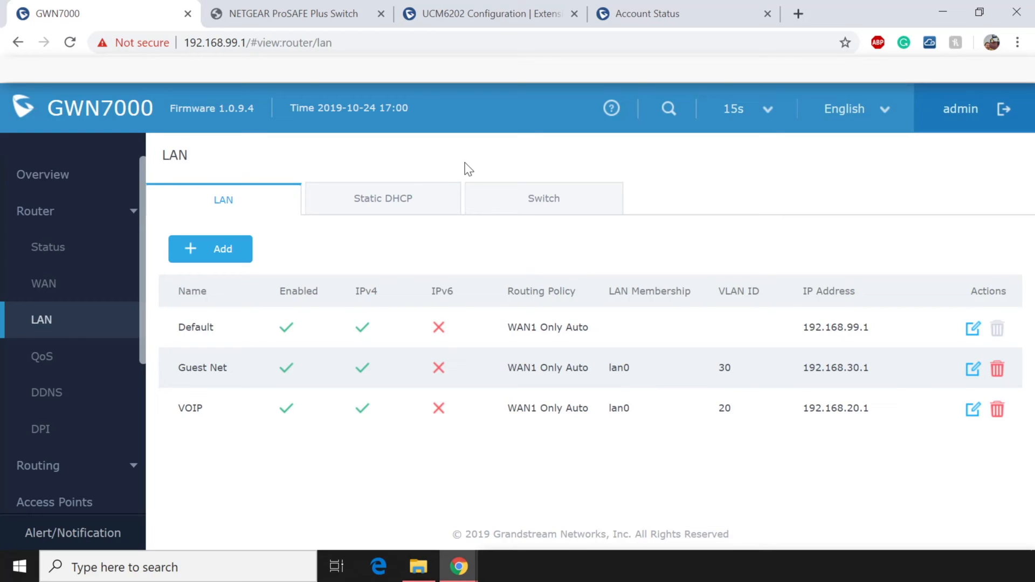
# Edit the GWN SSID, enable it and rename it to Default.
pyautogui.scroll(-4, 46, 393)
pyautogui.click(70, 345)
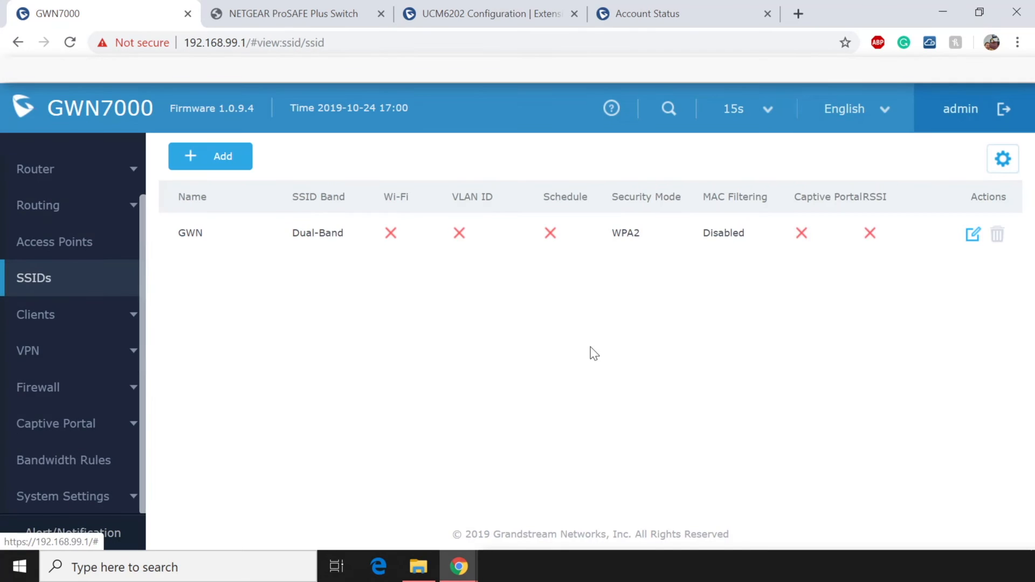
pyautogui.doubleClick(238, 234)
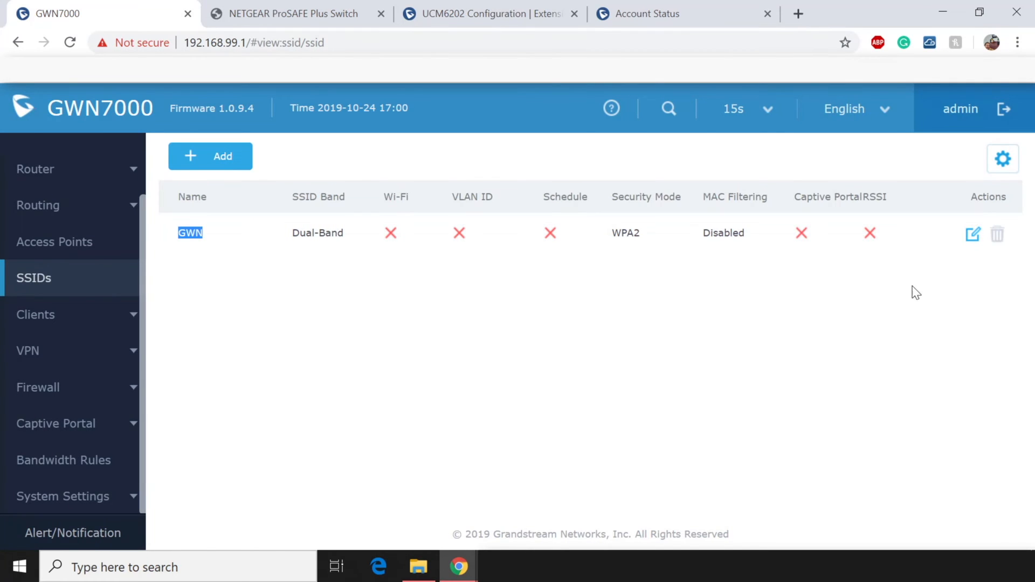
pyautogui.click(972, 235)
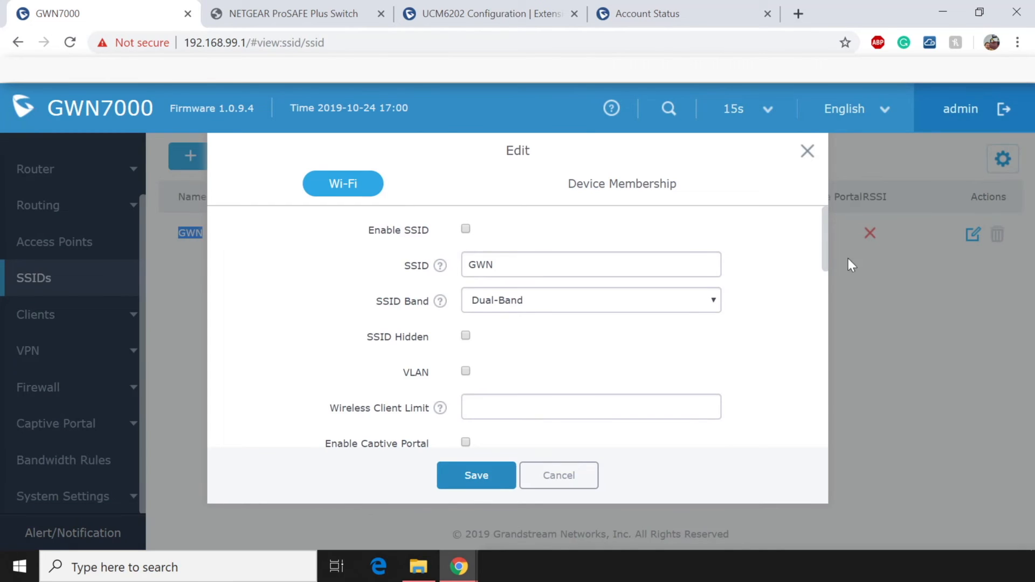
pyautogui.click(466, 229)
pyautogui.moveTo(516, 266); pyautogui.dragTo(393, 270)
pyautogui.press('BackSpace')
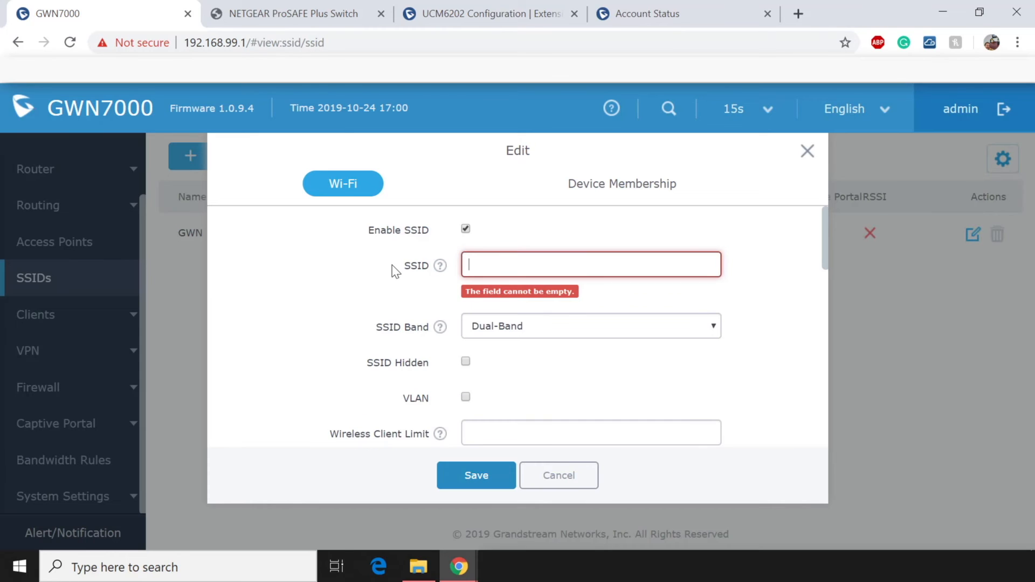
pyautogui.write('Default')
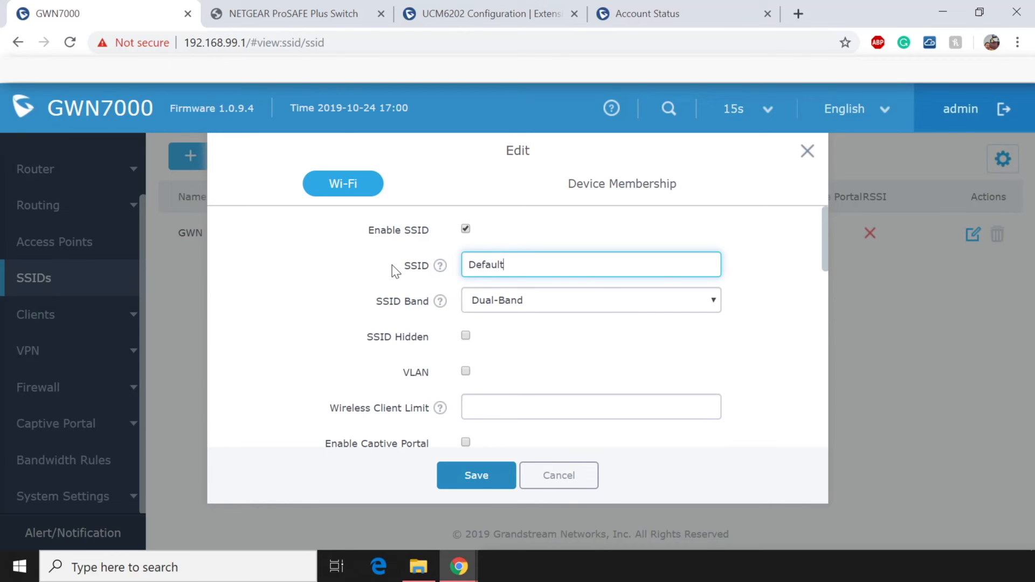
# Replace the WPA pre-shared key with a new one and save the Default SSID.
pyautogui.scroll(-2, 463, 315)
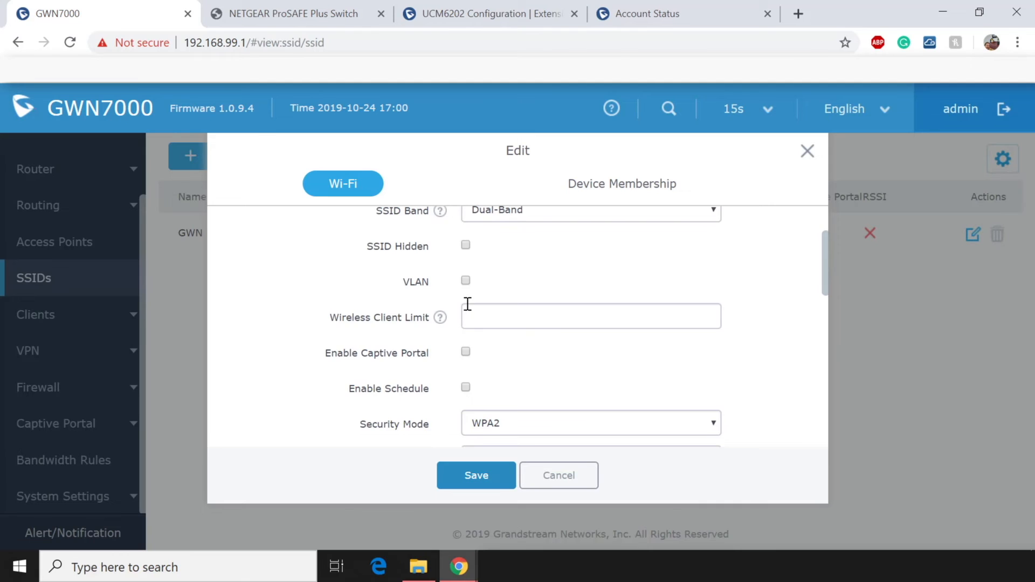
pyautogui.scroll(-4, 468, 304)
pyautogui.doubleClick(527, 360)
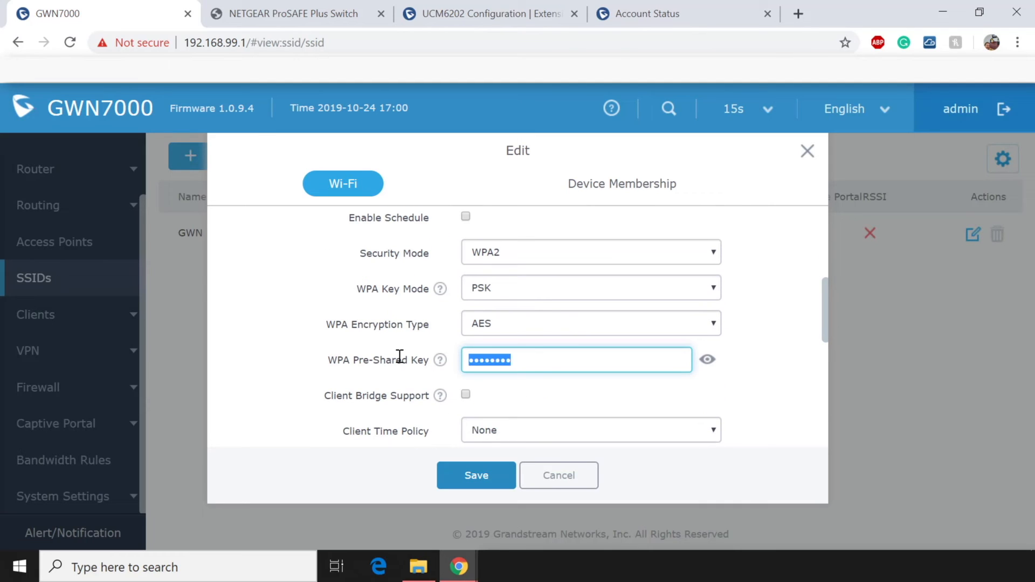
pyautogui.press('BackSpace')
pyautogui.write('••••••••')
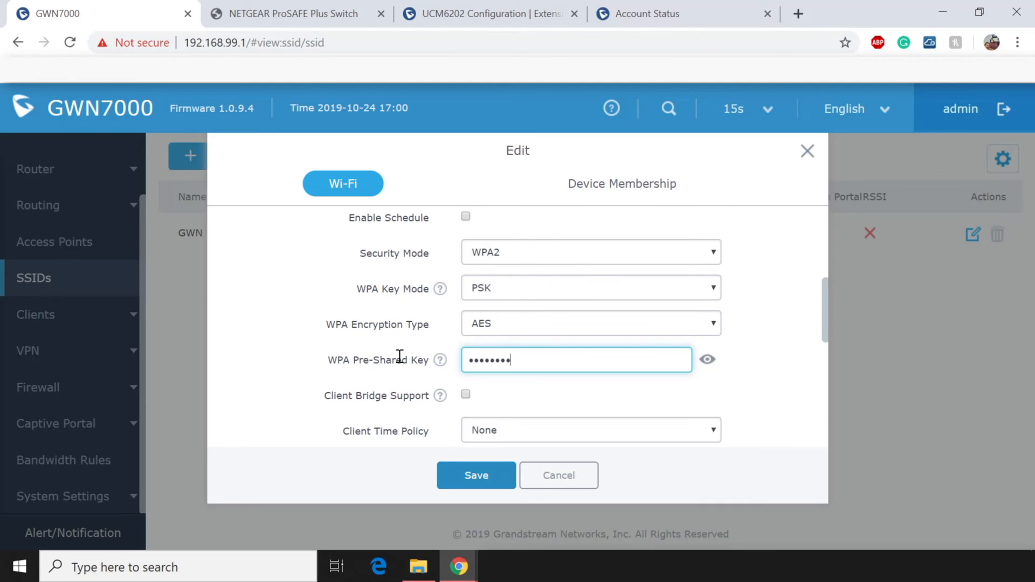
pyautogui.scroll(-9, 399, 357)
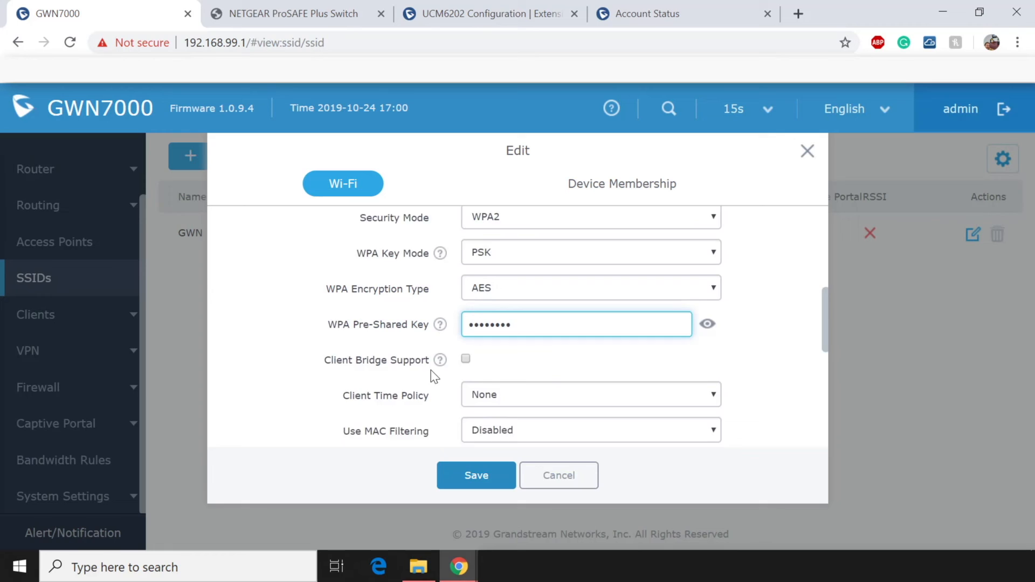
pyautogui.click(477, 475)
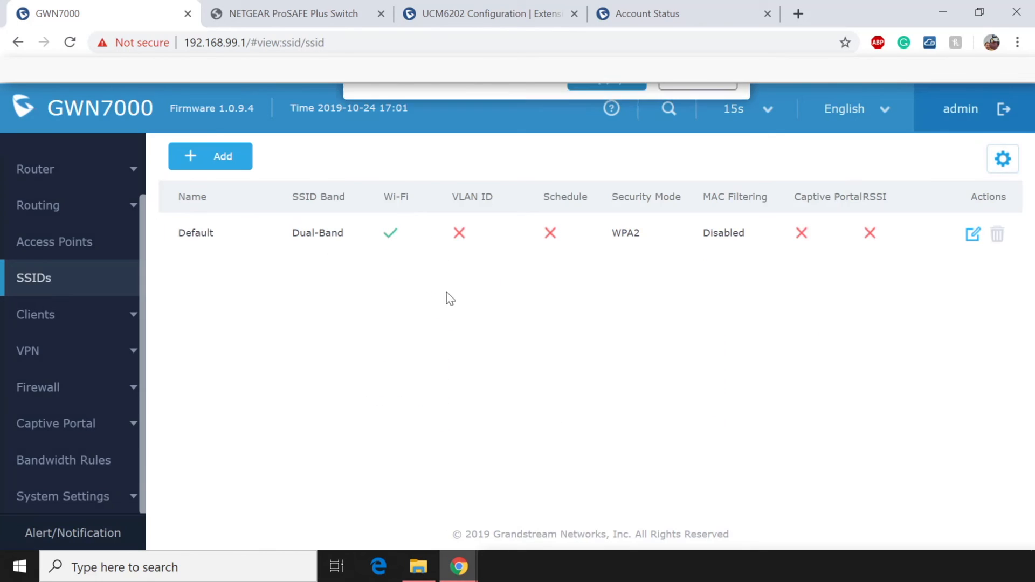
# Add a new enabled SSID named VOIP tagged with VLAN ID 20.
pyautogui.click(221, 162)
pyautogui.click(466, 228)
pyautogui.click(514, 268)
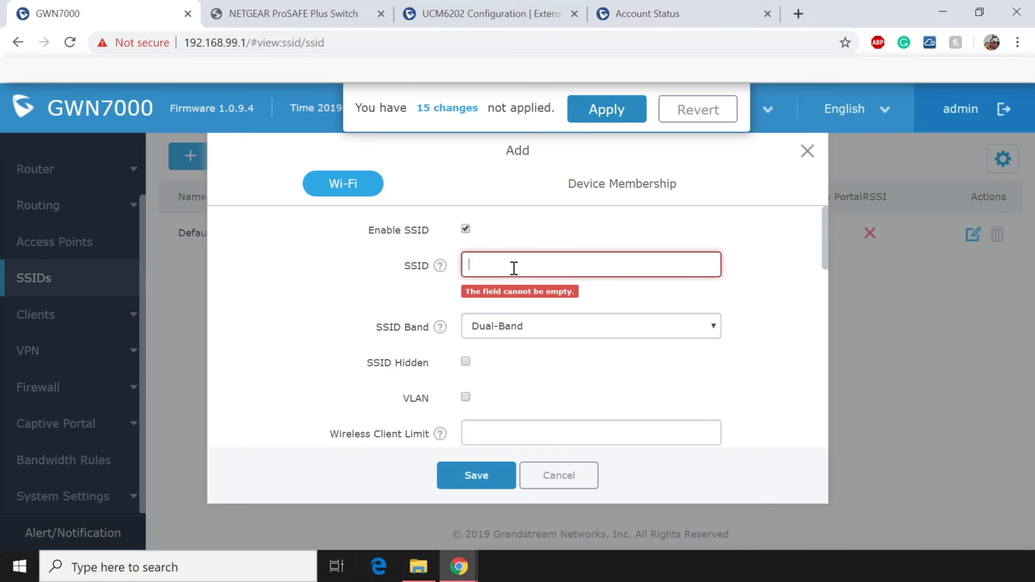
pyautogui.write('VOIP')
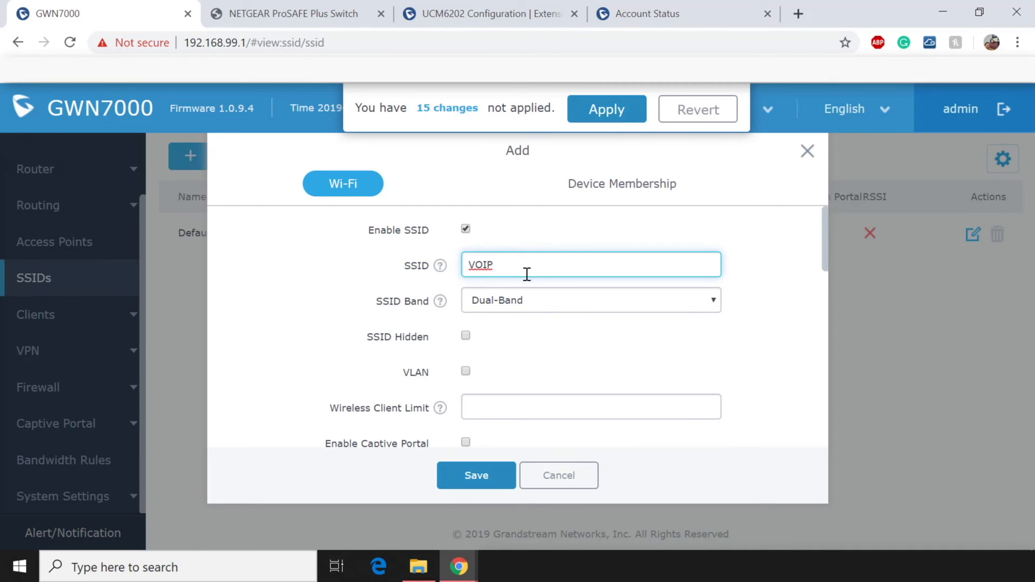
pyautogui.scroll(-1, 512, 286)
pyautogui.click(464, 298)
pyautogui.click(505, 331)
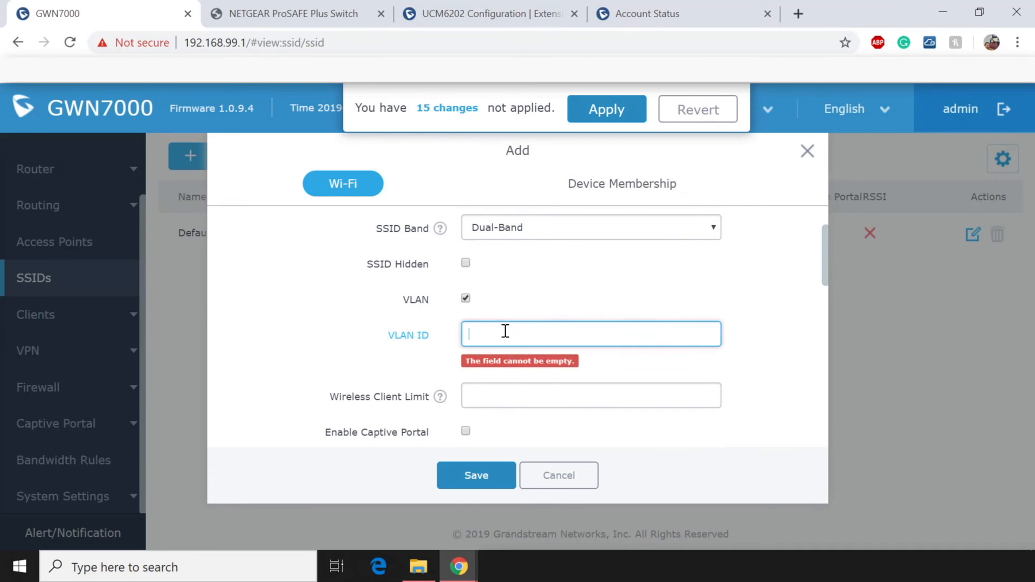
pyautogui.write('20')
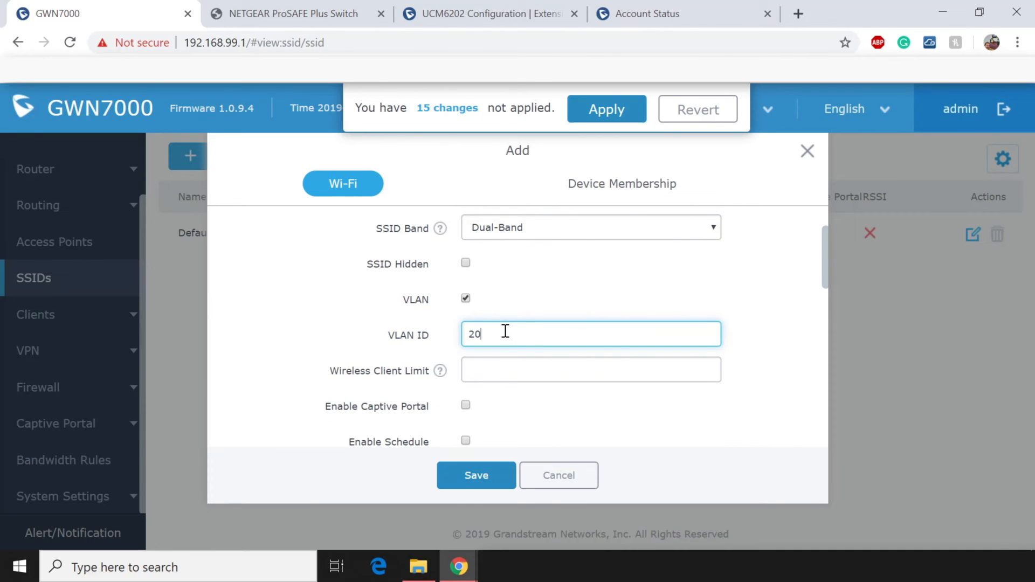
pyautogui.moveTo(437, 335); pyautogui.dragTo(335, 346)
# Enter the VOIP Wi-Fi pre-shared key, enable Voice Enterprise, and save the SSID.
pyautogui.scroll(-1, 338, 344)
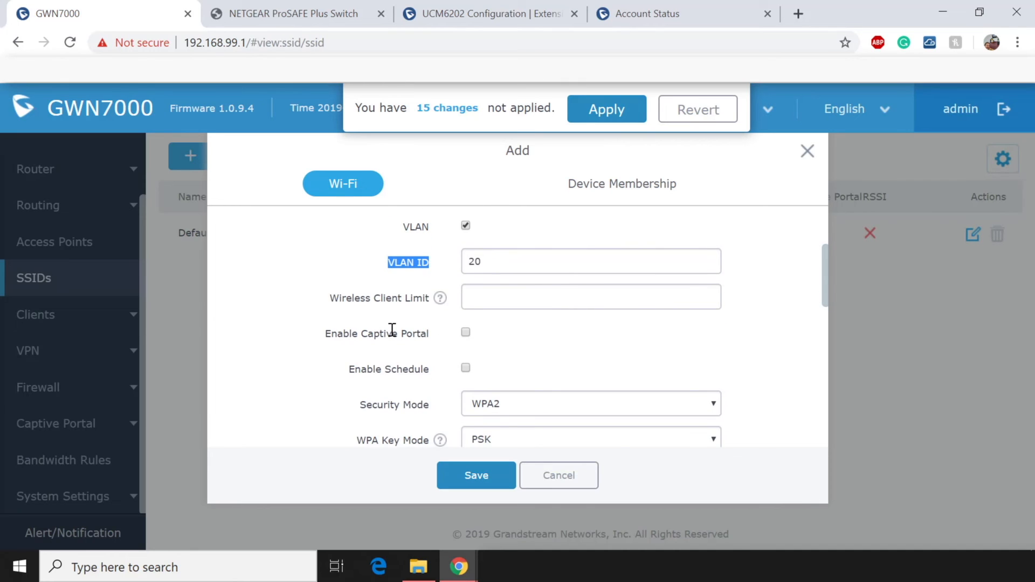
pyautogui.scroll(-1, 392, 329)
pyautogui.click(555, 421)
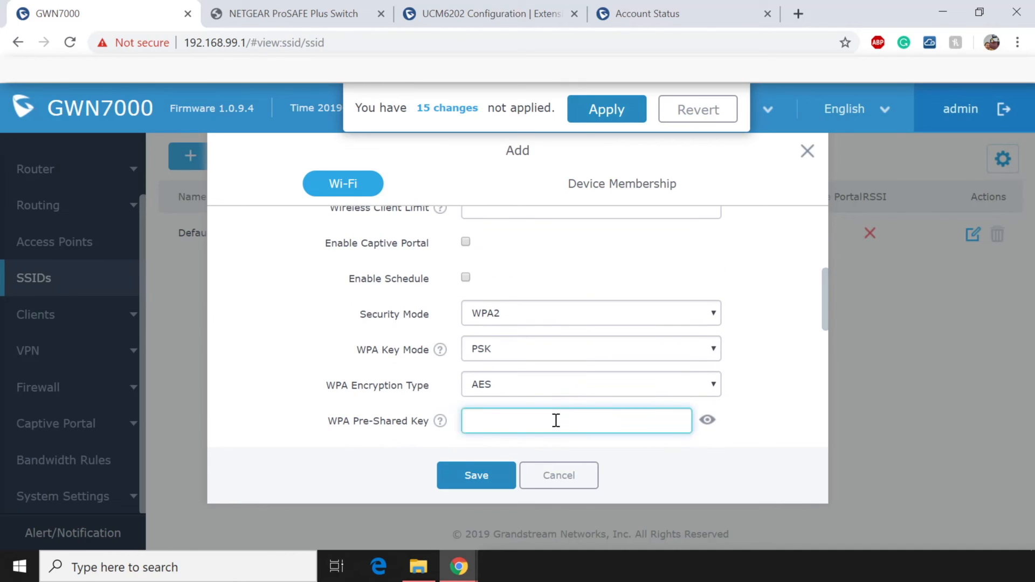
pyautogui.write('12345678')
pyautogui.scroll(-5, 566, 421)
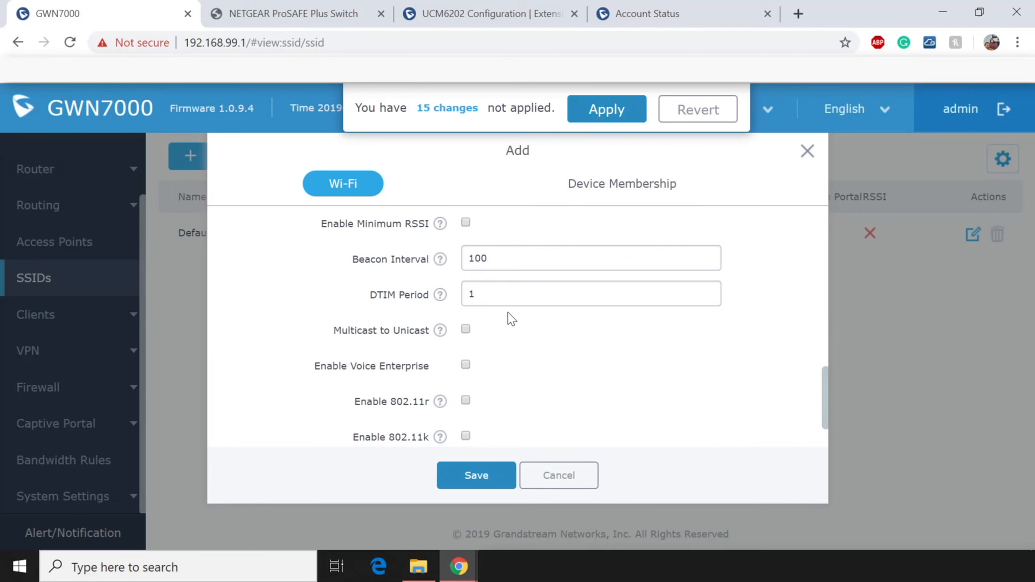
pyautogui.scroll(-1, 512, 319)
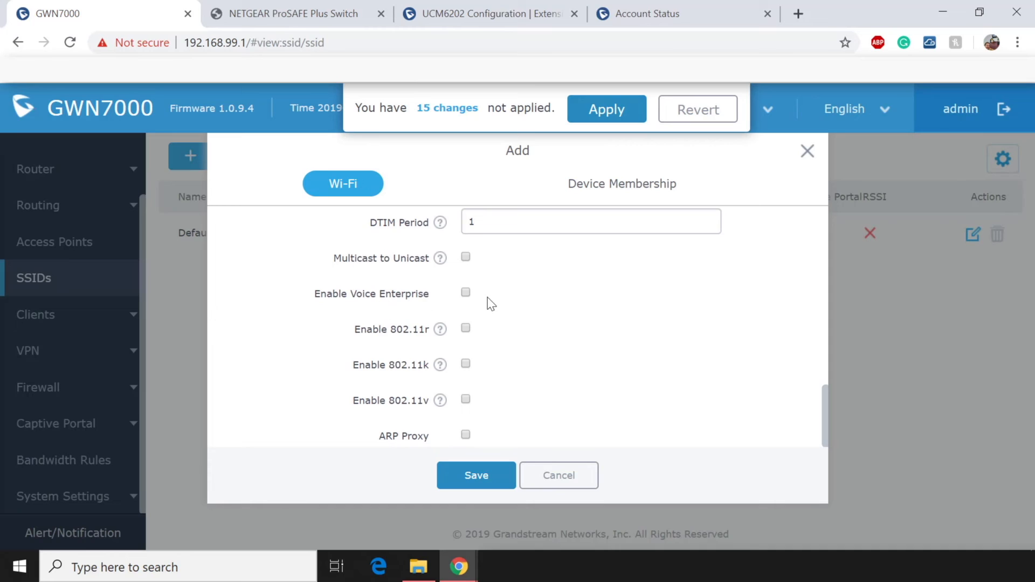
pyautogui.click(467, 293)
pyautogui.moveTo(294, 300); pyautogui.dragTo(443, 303)
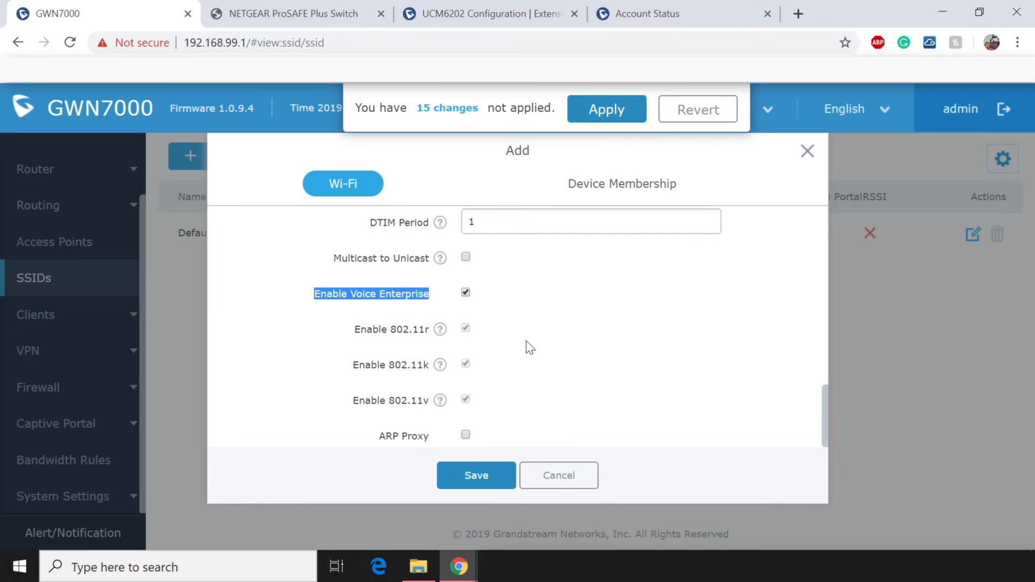
pyautogui.click(484, 477)
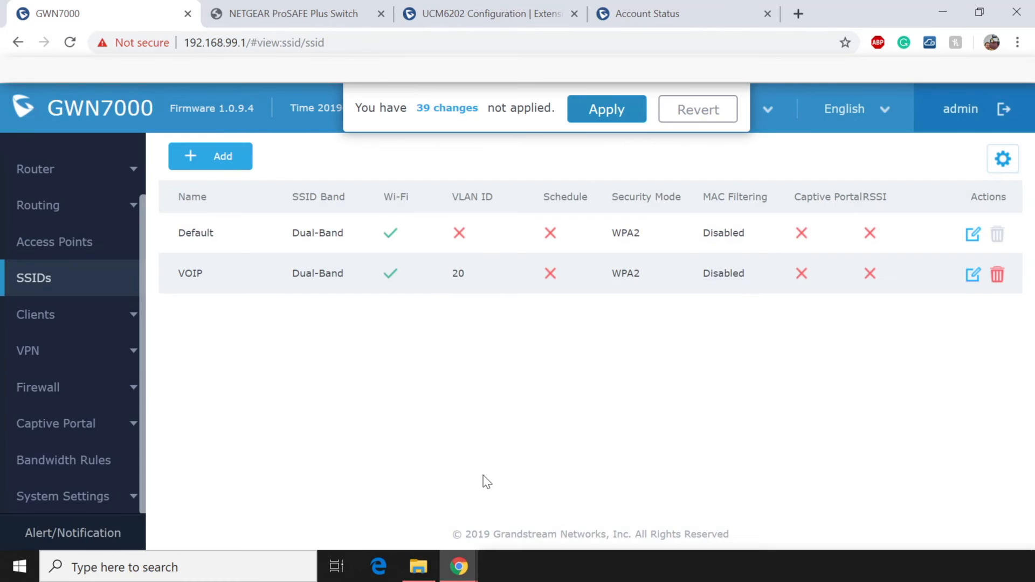
# Add a new enabled SSID named Guest tagged with VLAN ID 30.
pyautogui.click(230, 160)
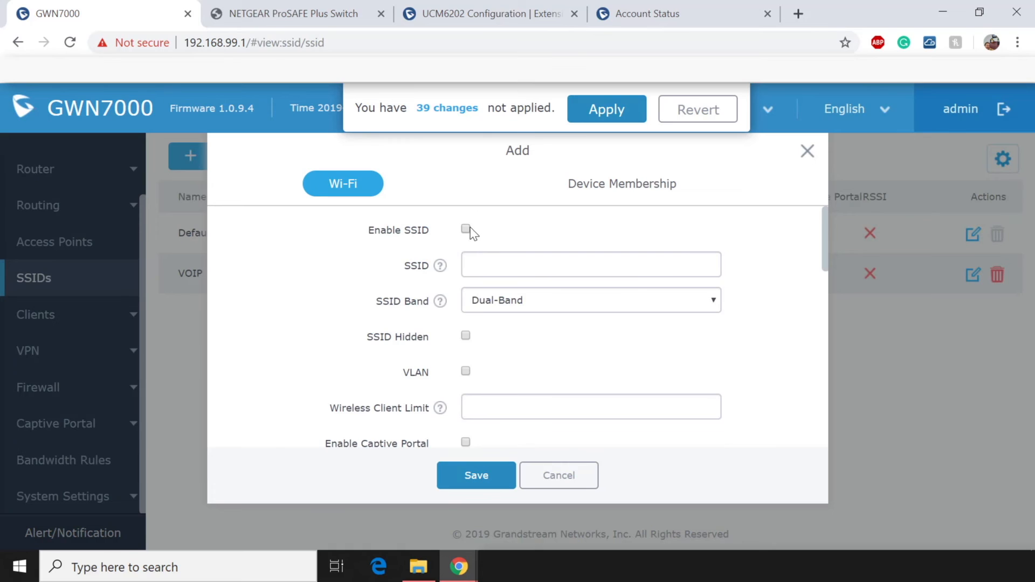
pyautogui.click(466, 228)
pyautogui.click(527, 275)
pyautogui.write('Guest')
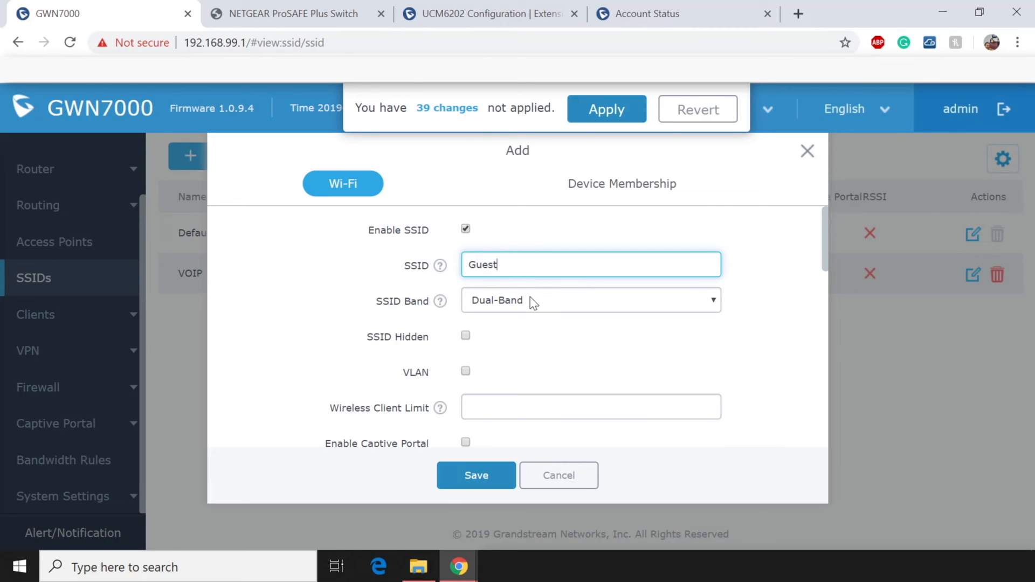
pyautogui.click(466, 371)
pyautogui.click(513, 405)
pyautogui.write('30')
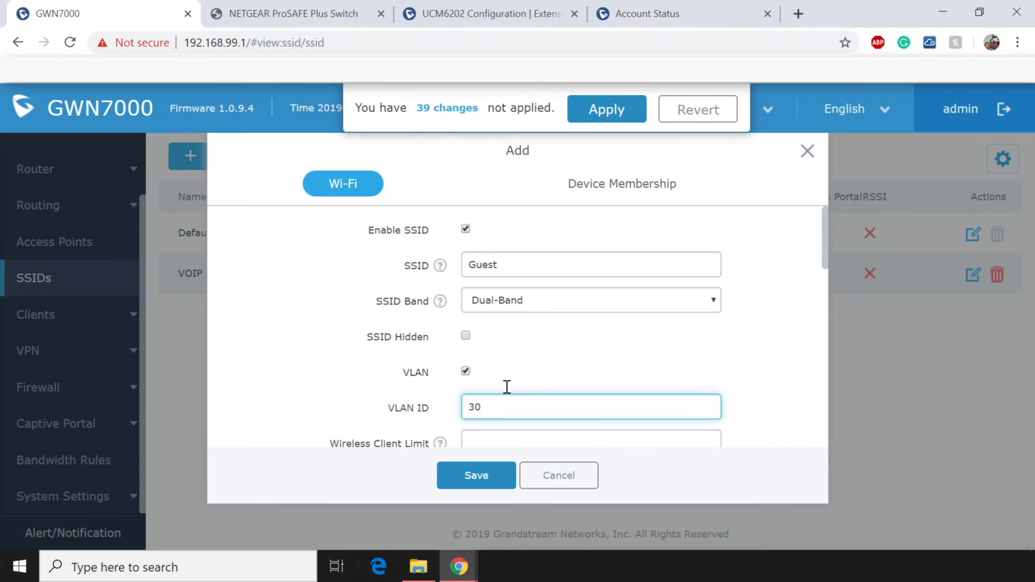
# Enter the Guest Wi-Fi pre-shared key and keep WPA2 as the security mode.
pyautogui.scroll(-3, 508, 392)
pyautogui.scroll(-2, 509, 394)
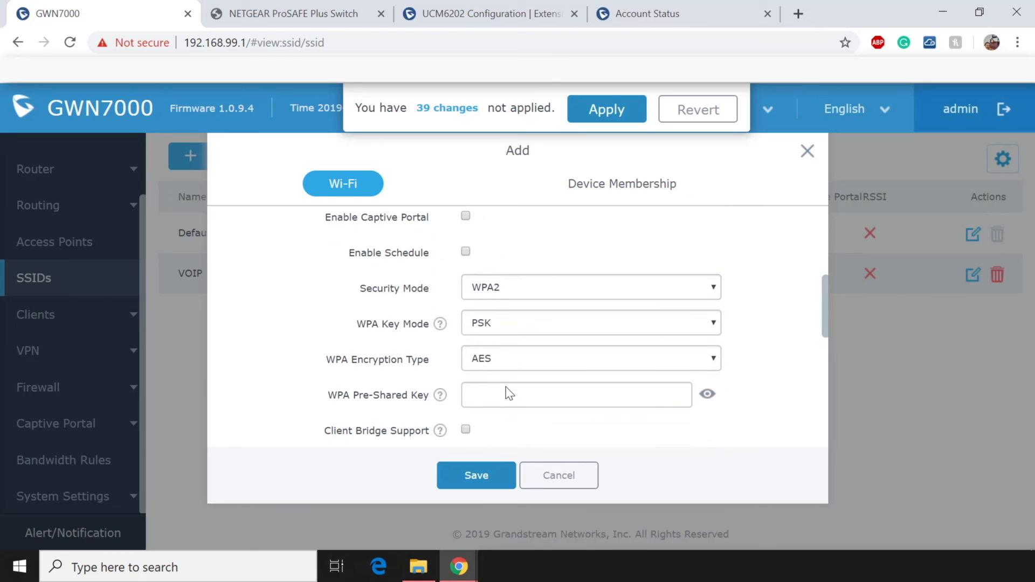
pyautogui.click(506, 370)
pyautogui.write('password')
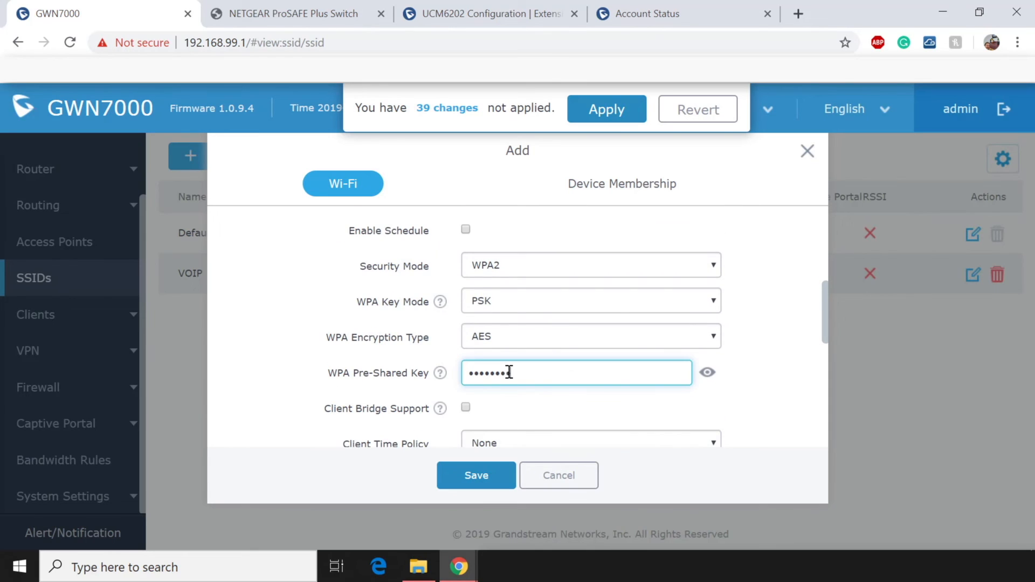
pyautogui.click(612, 265)
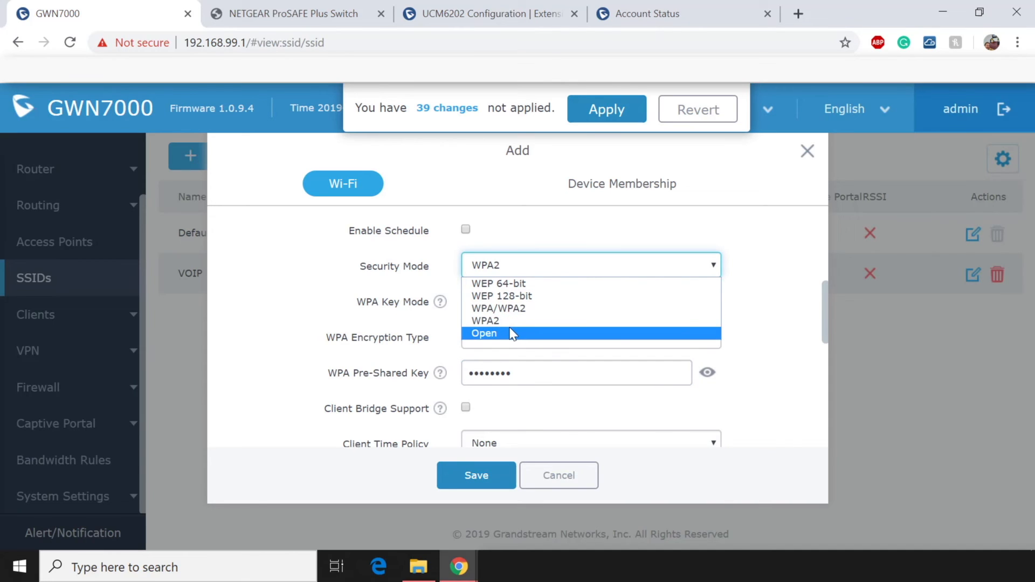
pyautogui.click(755, 276)
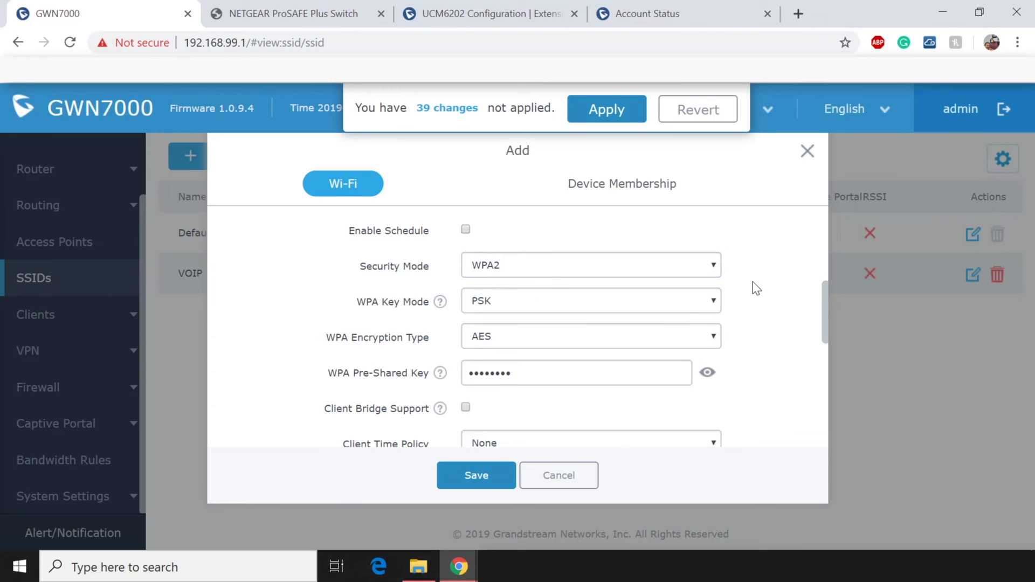
# Enable client isolation in Internet mode, save the Guest SSID, and apply pending changes.
pyautogui.scroll(-3, 757, 289)
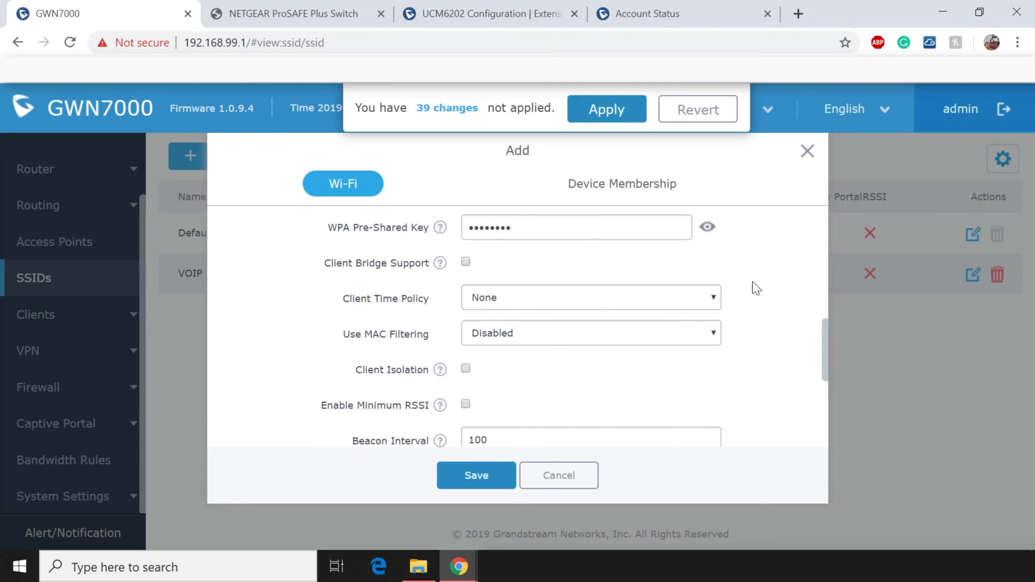
pyautogui.click(465, 369)
pyautogui.scroll(-4, 467, 362)
pyautogui.moveTo(440, 221)
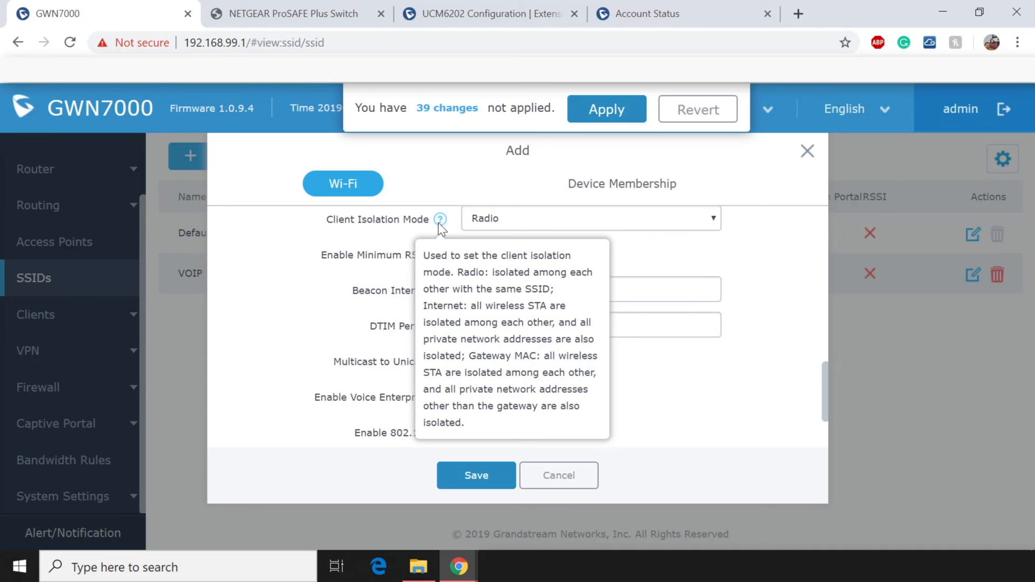
pyautogui.click(664, 221)
pyautogui.click(552, 252)
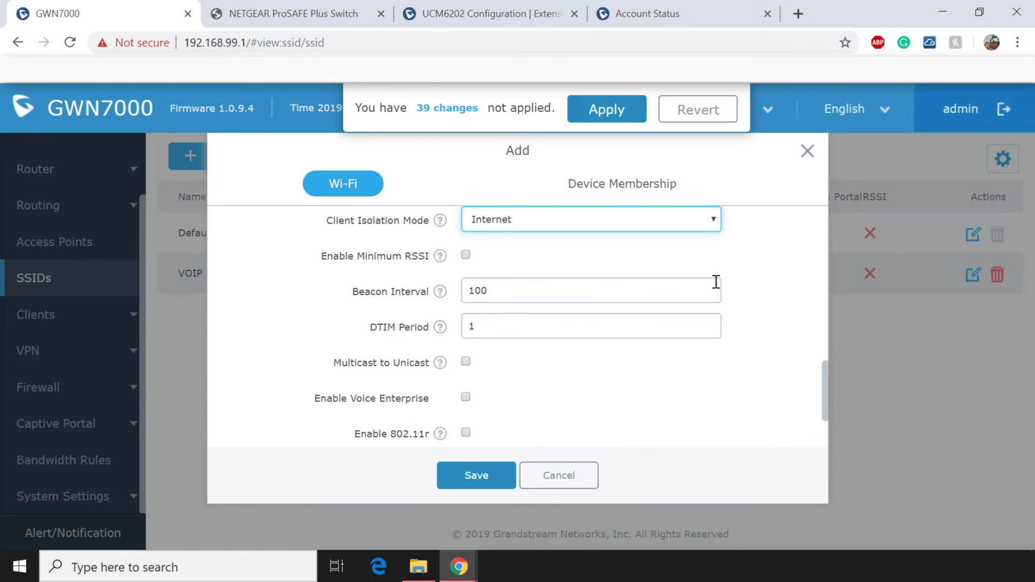
pyautogui.click(798, 302)
pyautogui.scroll(-2, 801, 304)
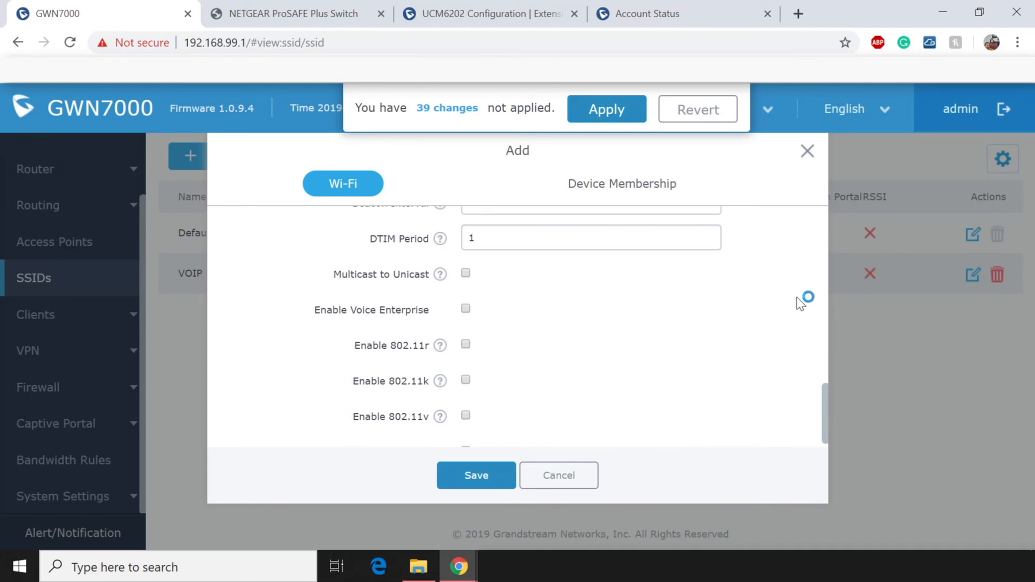
pyautogui.scroll(-1, 801, 304)
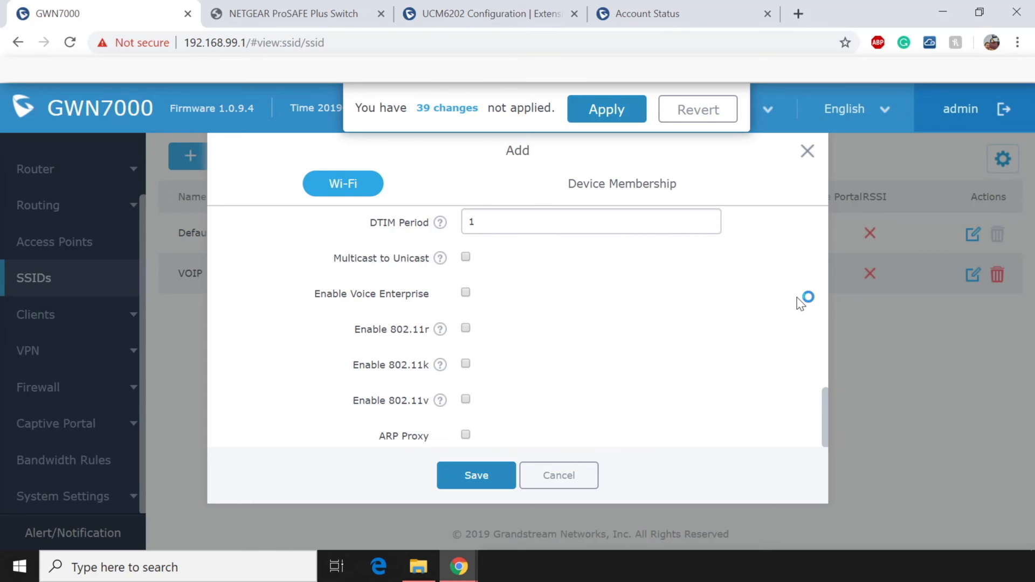
pyautogui.click(476, 475)
pyautogui.click(608, 116)
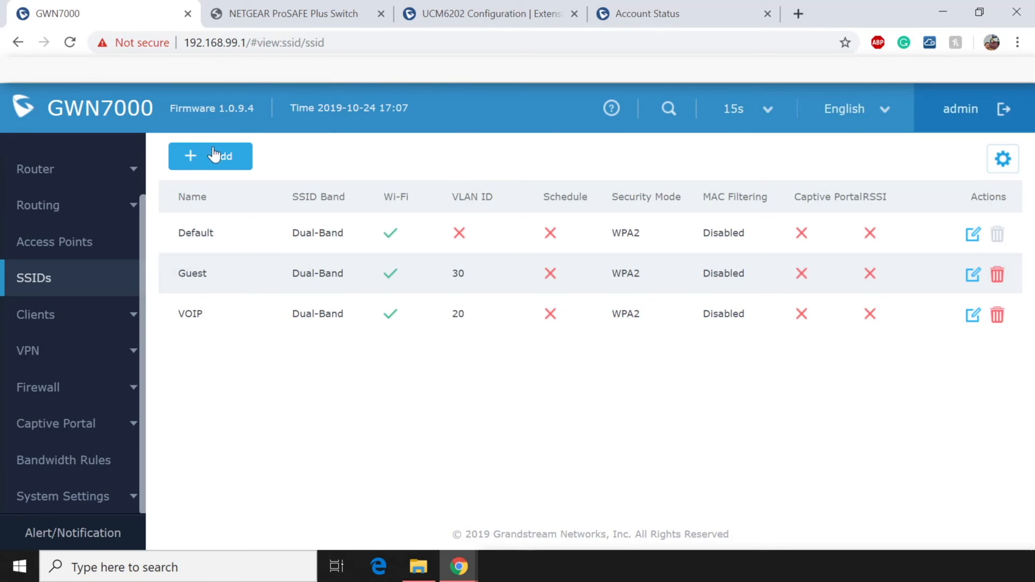
# Discover access points and pair the GWN7610.
pyautogui.click(89, 241)
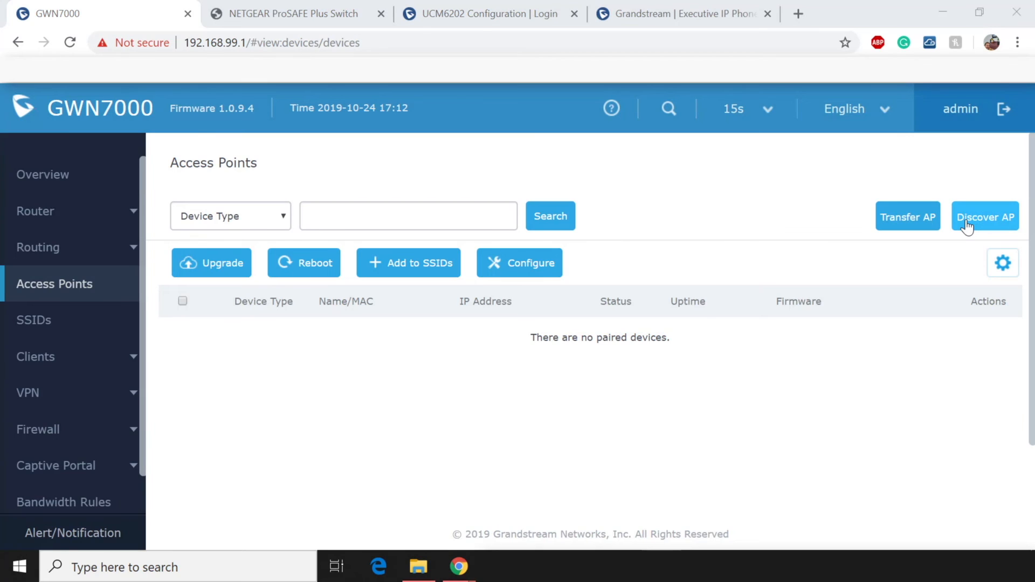
pyautogui.click(967, 225)
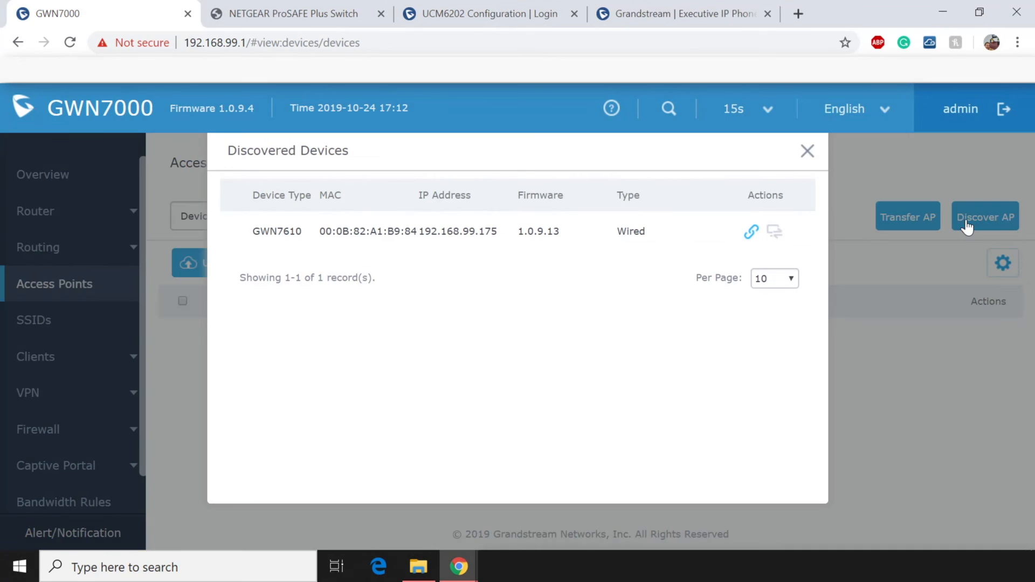
pyautogui.click(751, 234)
pyautogui.click(807, 152)
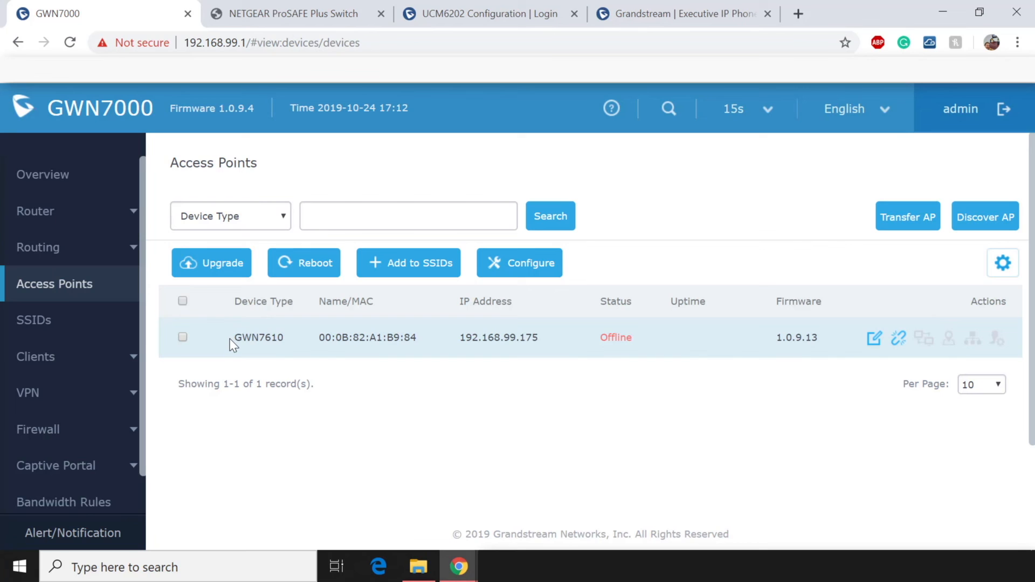
# Open the Default SSID's Device Membership list.
pyautogui.click(64, 322)
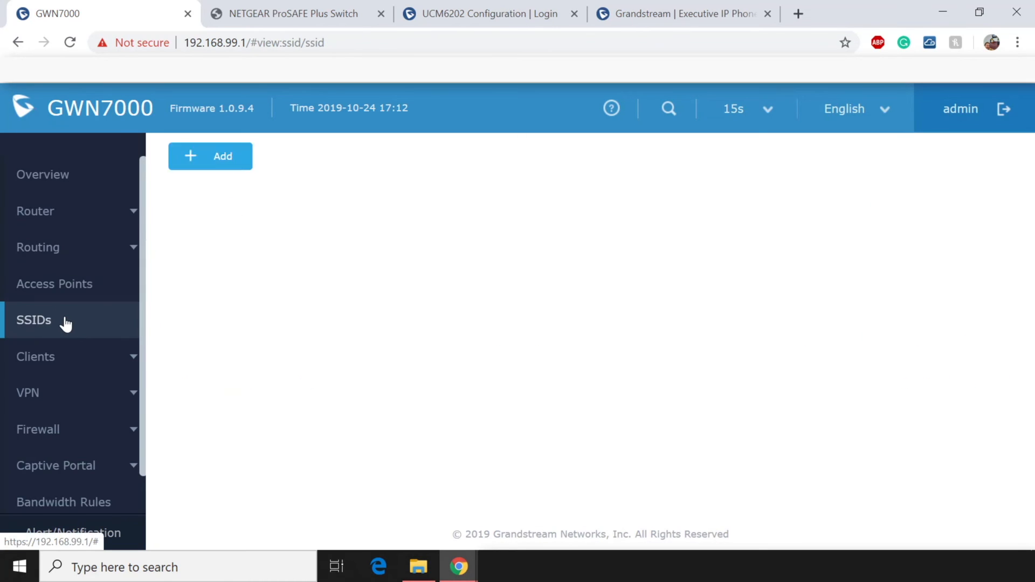
pyautogui.click(973, 234)
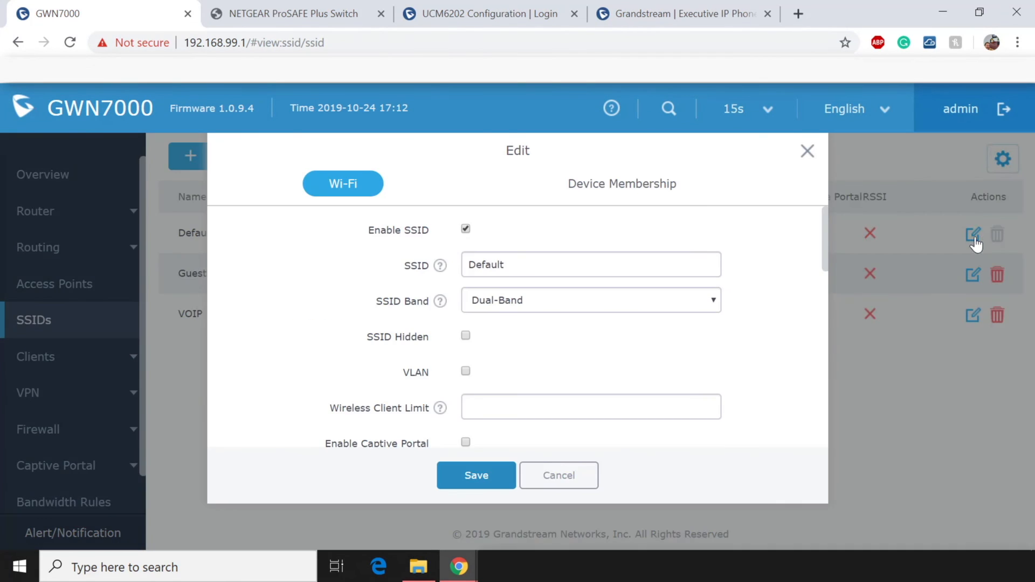
pyautogui.click(620, 183)
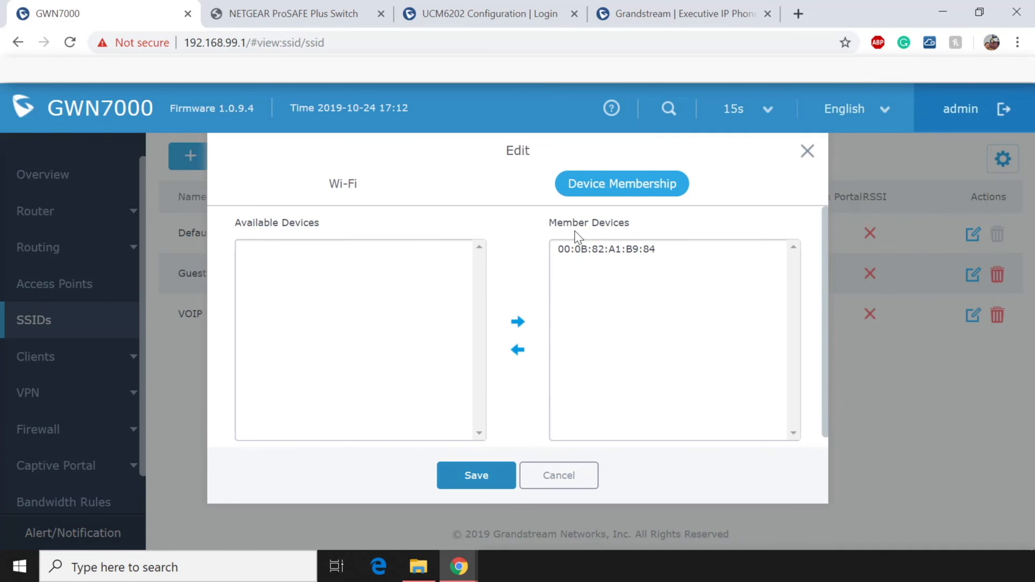
# Verify the paired GWN7610 is a member of the Default, Guest and VOIP SSIDs.
pyautogui.moveTo(548, 221); pyautogui.dragTo(629, 224)
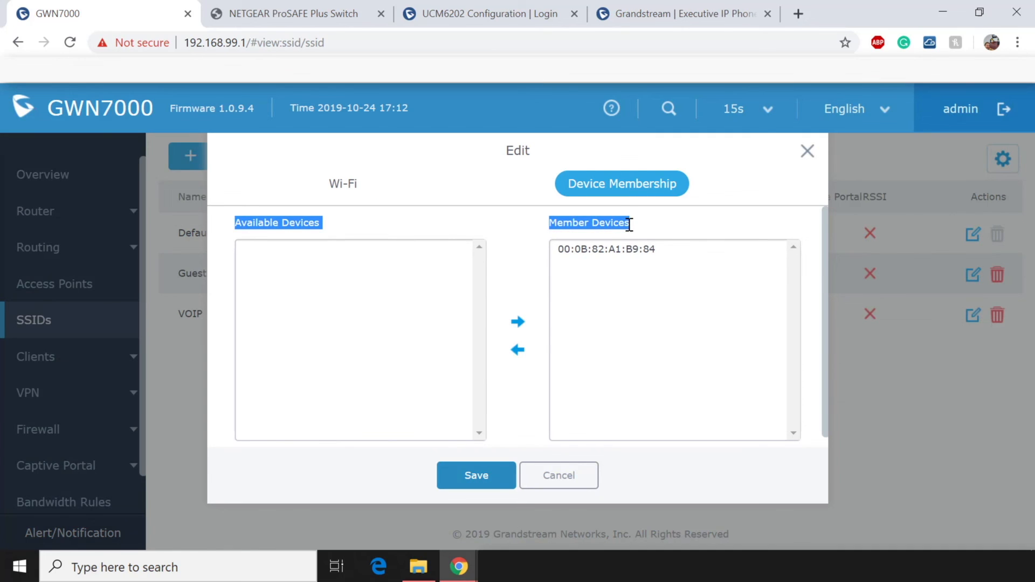
pyautogui.click(670, 226)
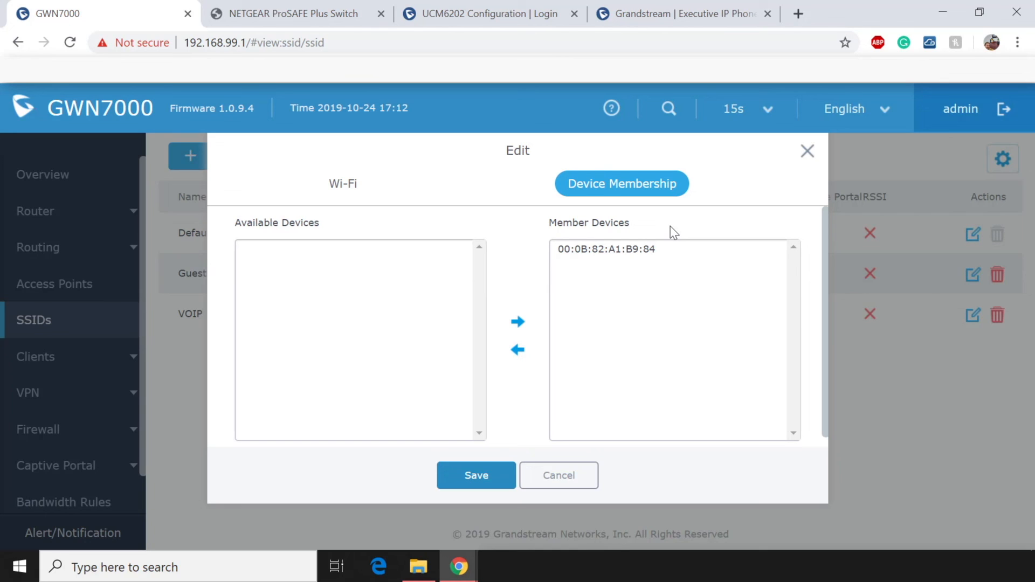
pyautogui.click(808, 152)
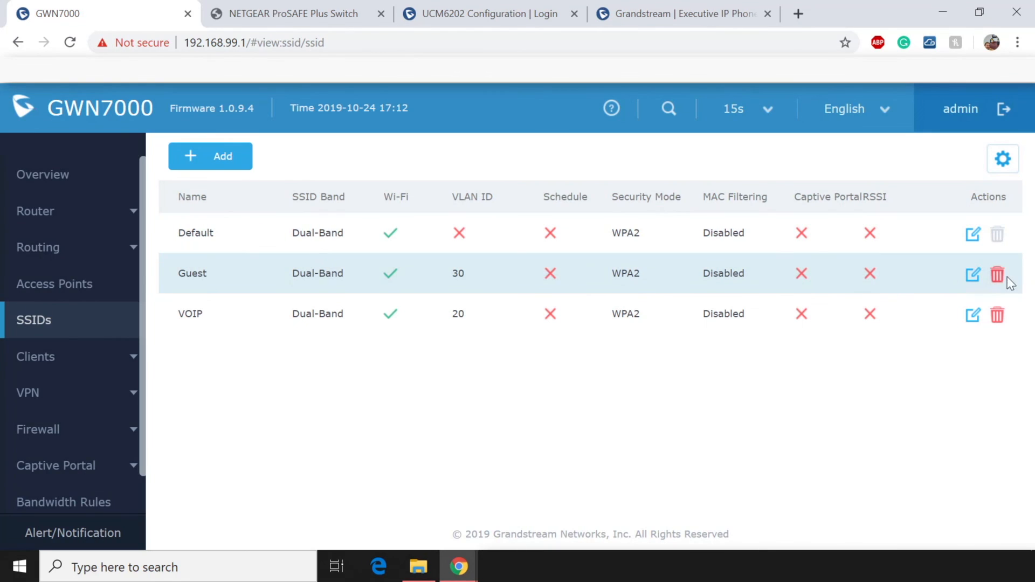
pyautogui.click(973, 275)
pyautogui.click(640, 186)
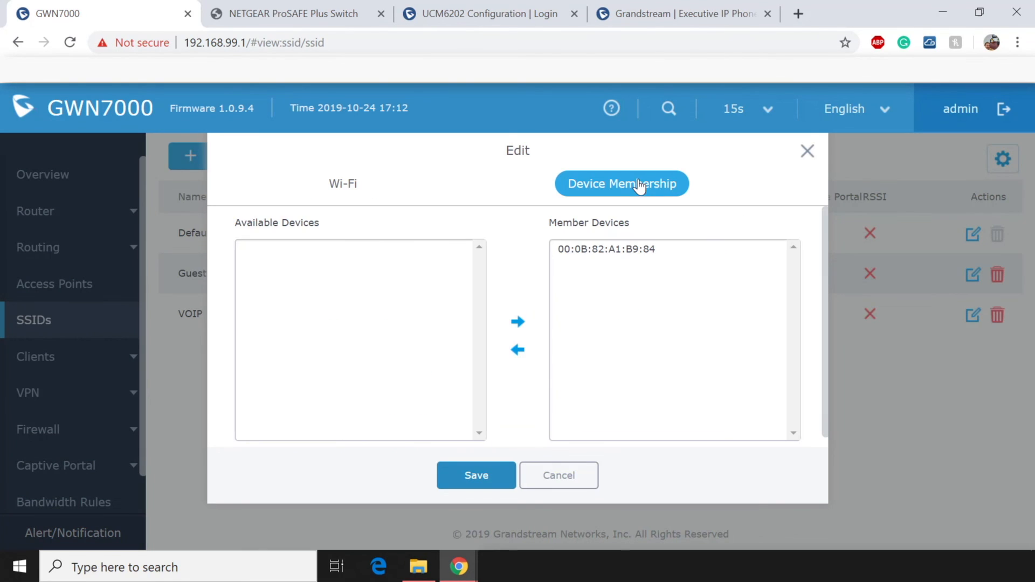
pyautogui.click(807, 152)
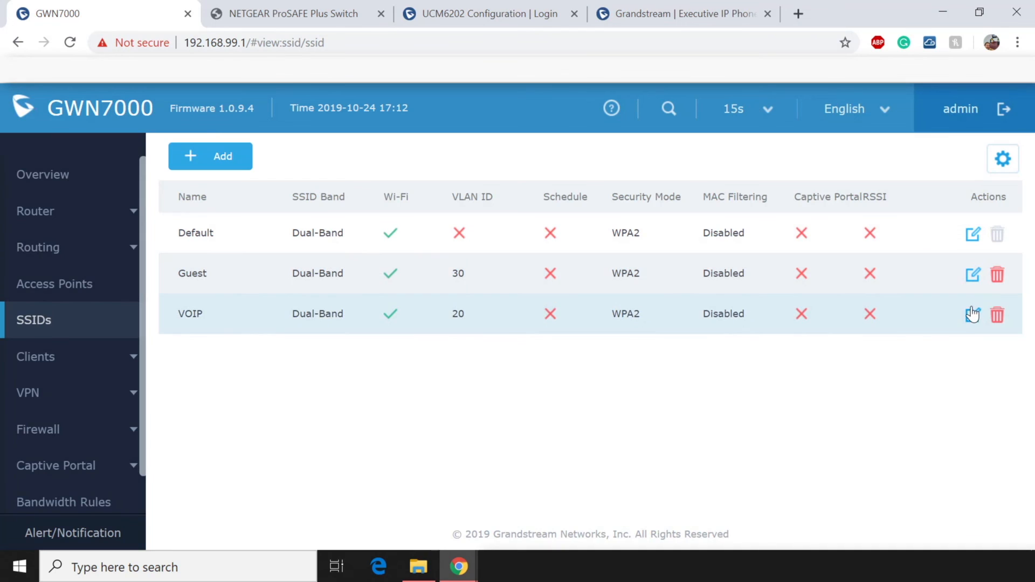
pyautogui.click(973, 315)
pyautogui.click(652, 194)
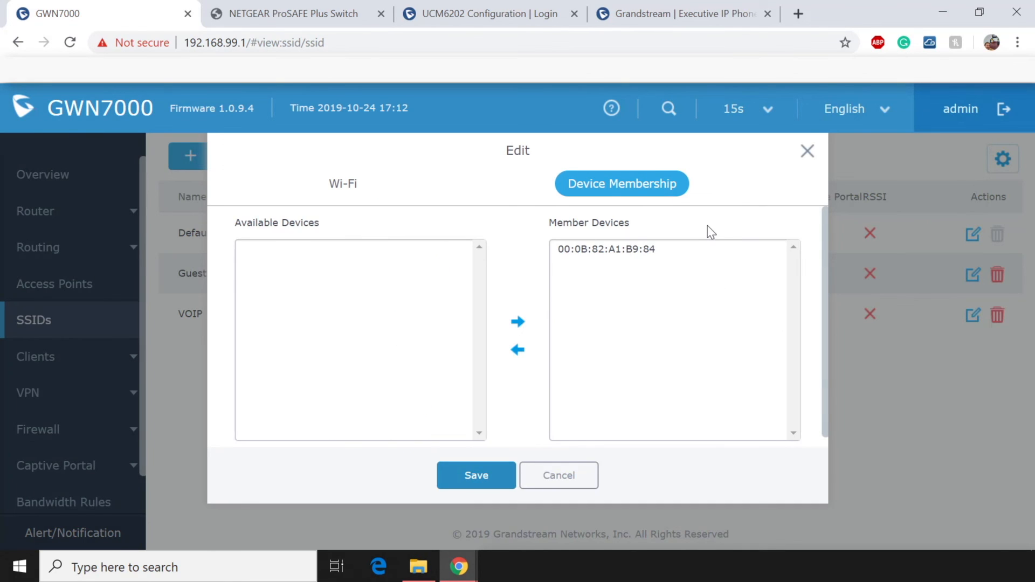
pyautogui.click(578, 249)
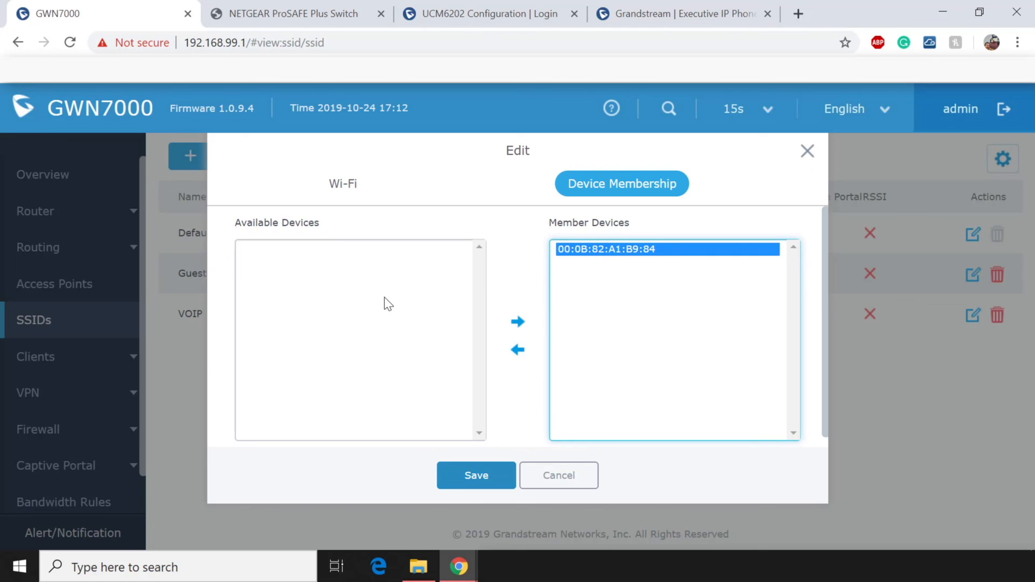
pyautogui.click(807, 151)
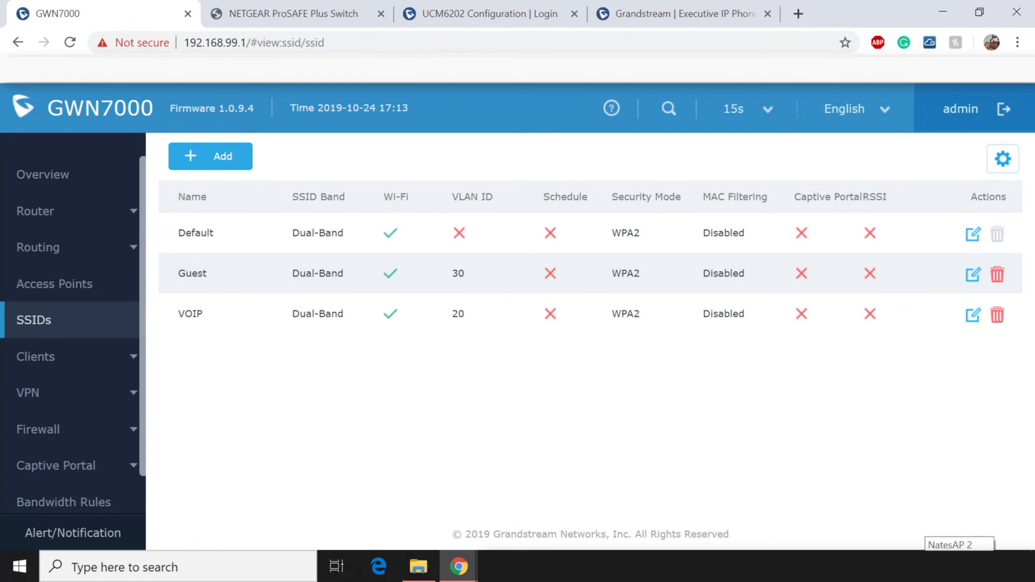
pyautogui.click(959, 566)
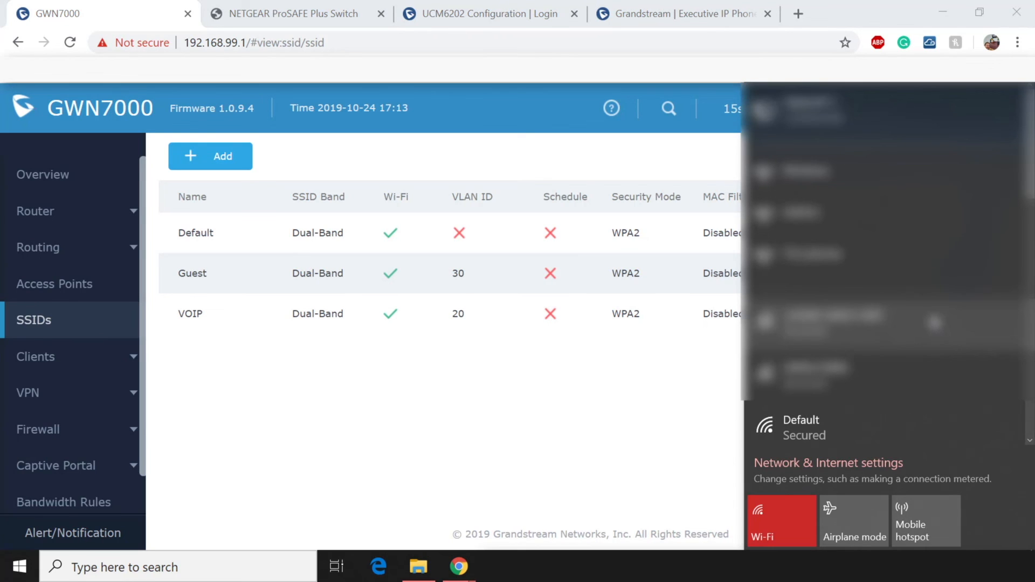
pyautogui.scroll(-2, 936, 322)
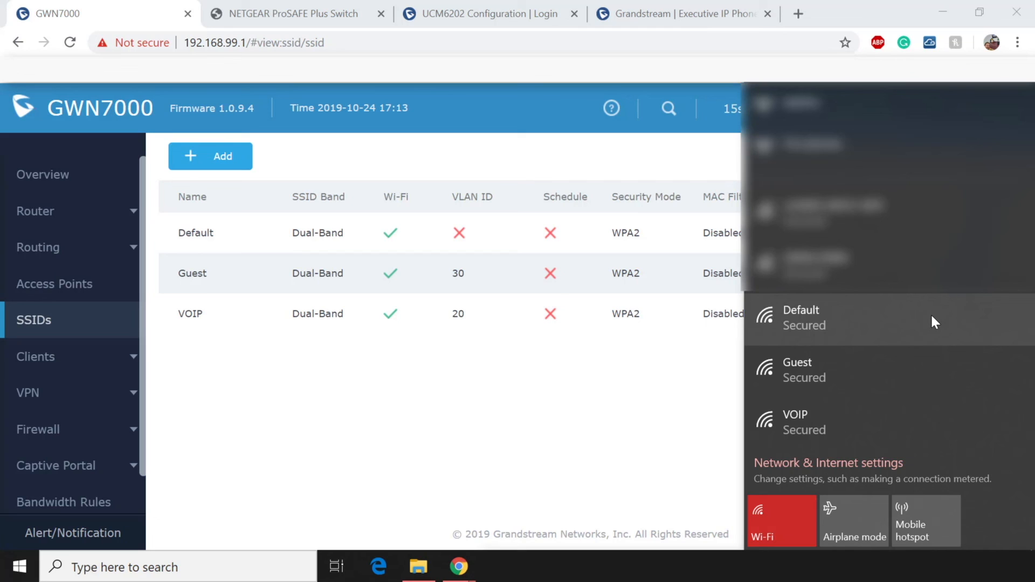
pyautogui.click(595, 381)
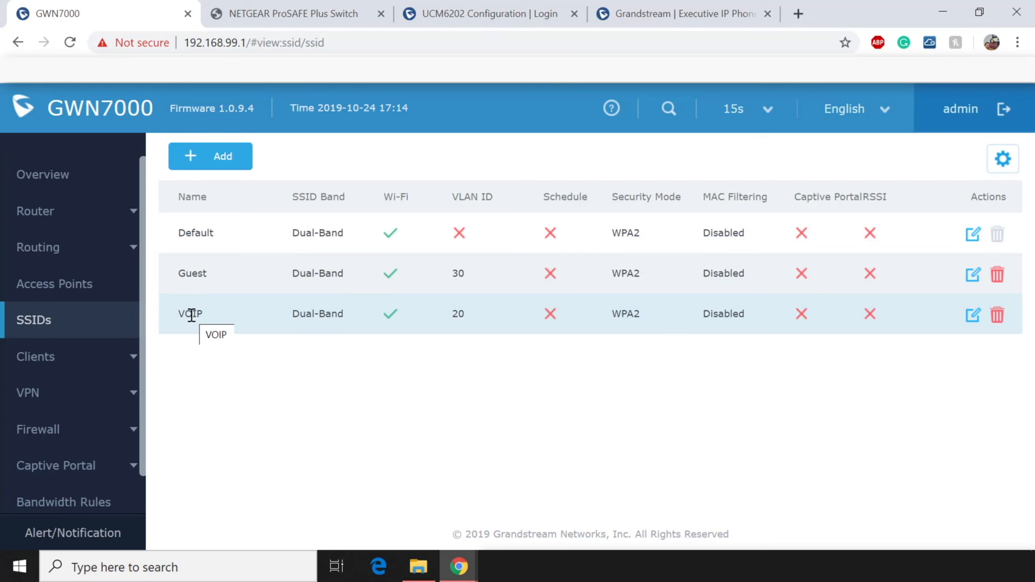
# Open the Default LAN's settings from the Router LAN page.
pyautogui.click(89, 221)
pyautogui.click(69, 322)
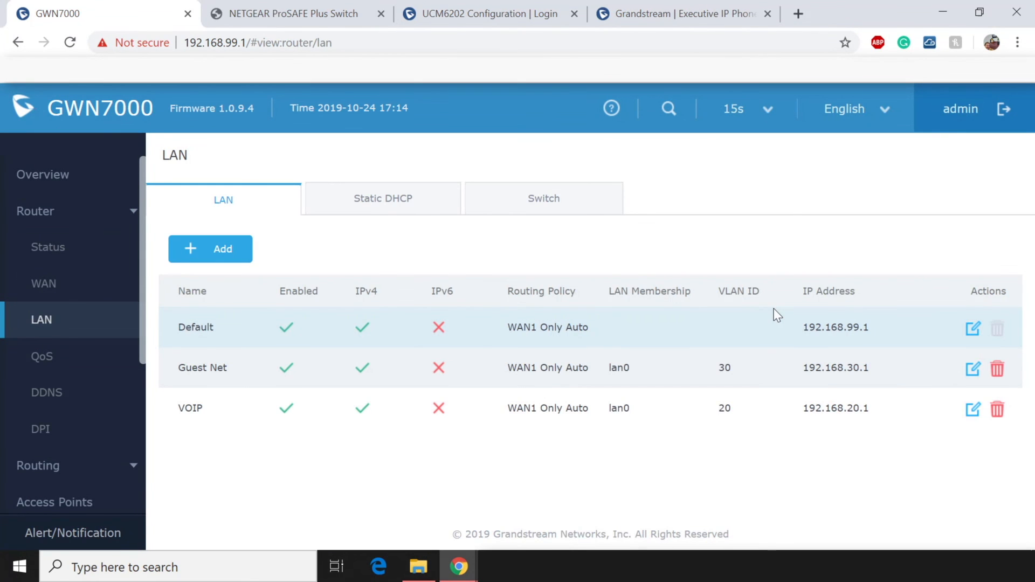
pyautogui.click(973, 328)
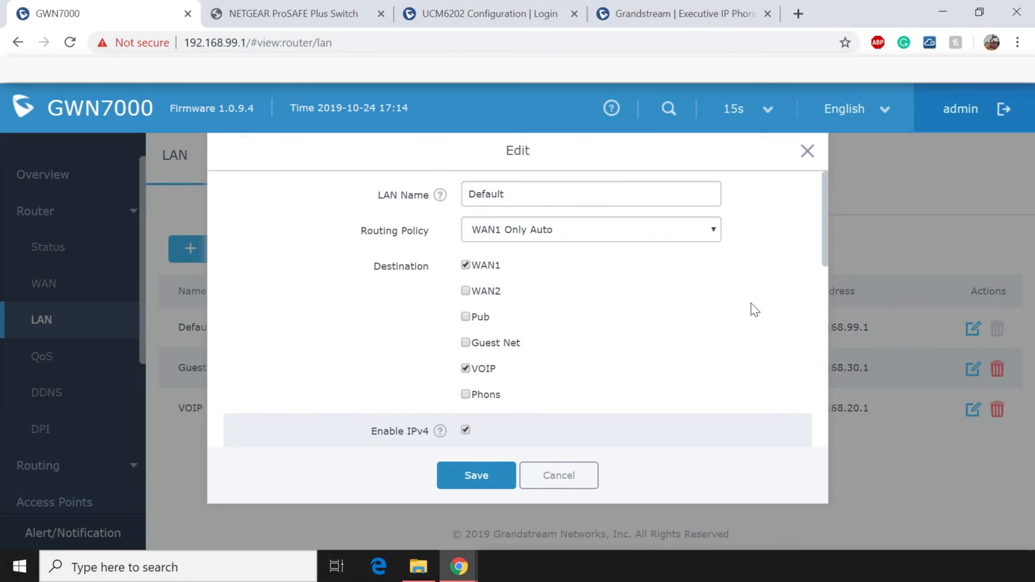
pyautogui.moveTo(358, 231); pyautogui.dragTo(452, 235)
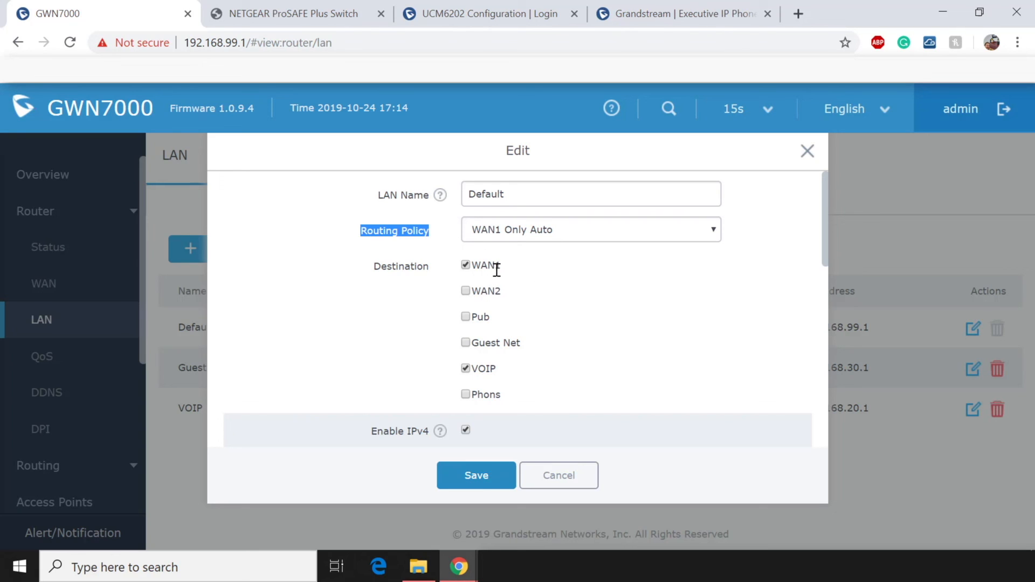
# Add WAN2 as a routing destination for the Default LAN and save.
pyautogui.click(466, 292)
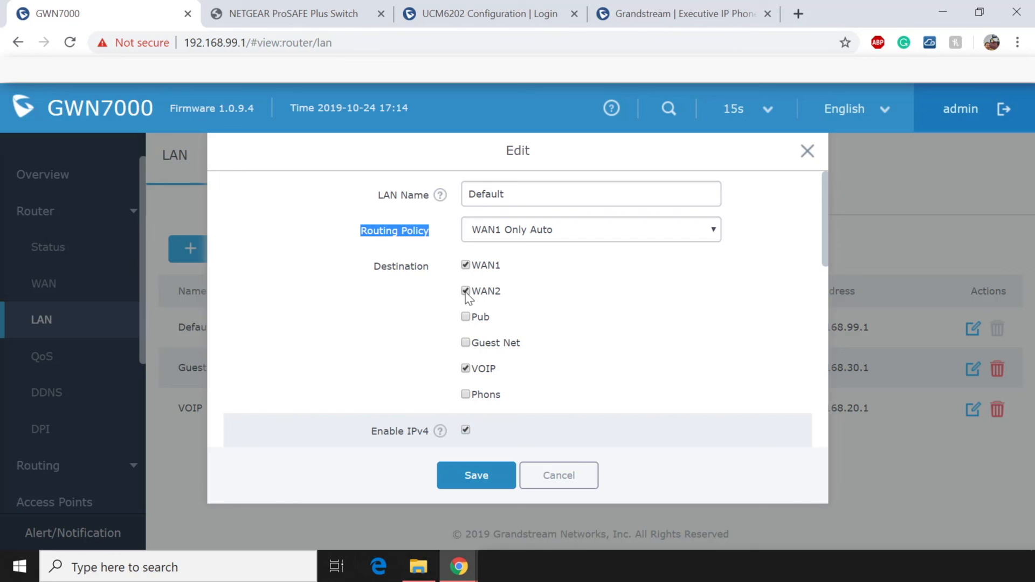
pyautogui.click(443, 229)
pyautogui.moveTo(444, 231); pyautogui.dragTo(359, 238)
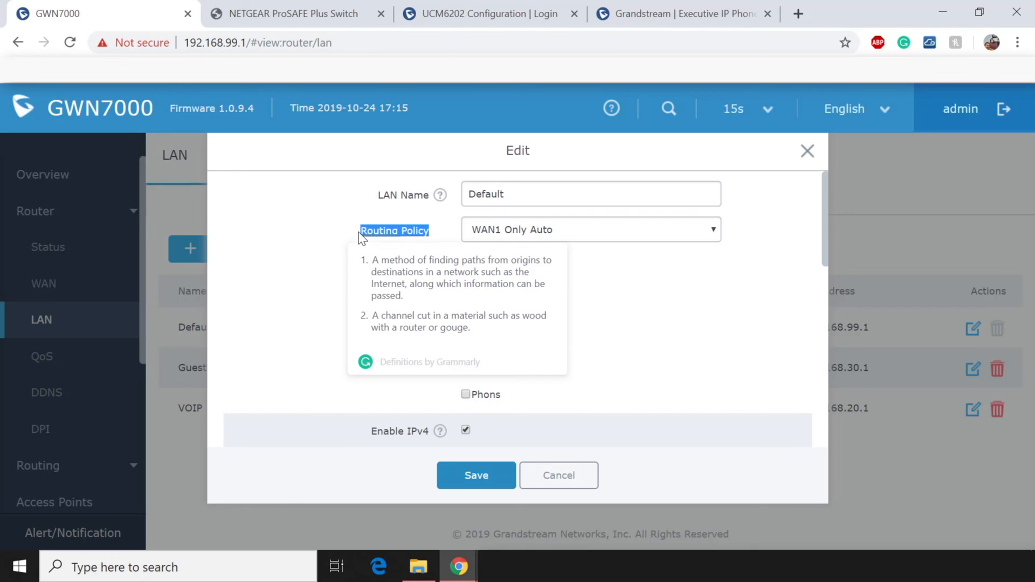
pyautogui.click(692, 312)
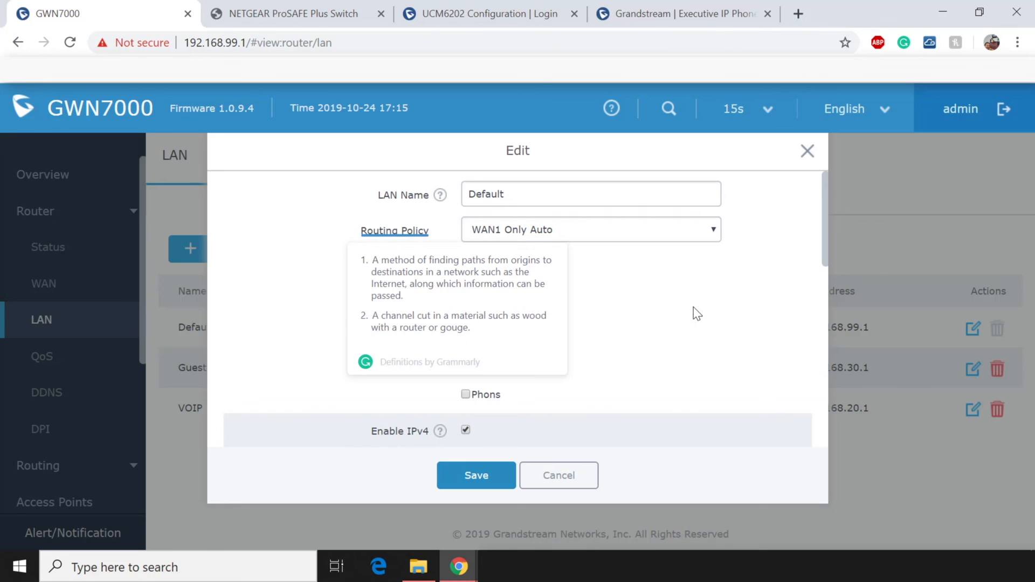
pyautogui.click(498, 473)
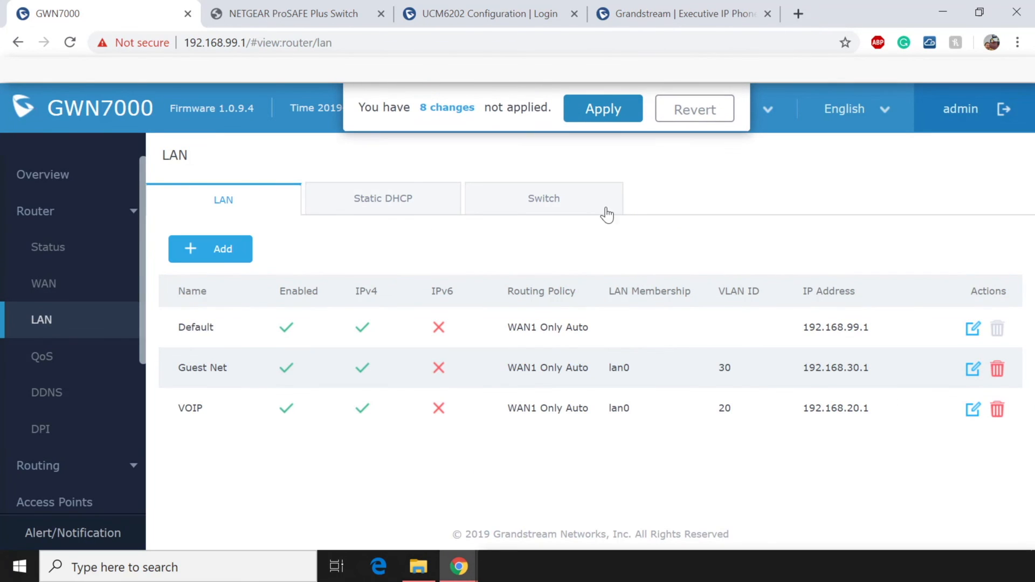
pyautogui.scroll(-2, 81, 335)
# Show the routing policy list on the Policy Routing page.
pyautogui.click(66, 360)
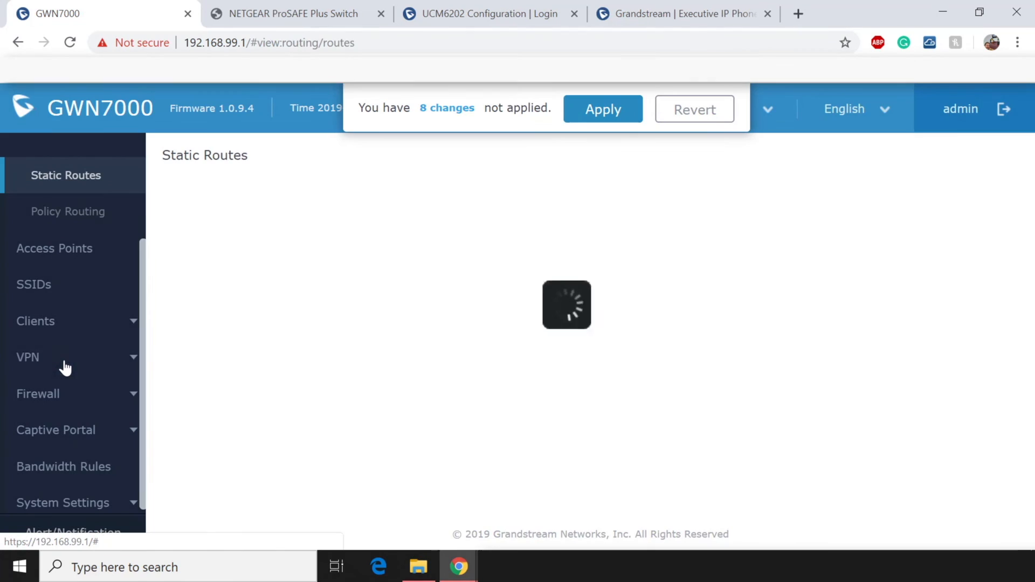
pyautogui.click(78, 225)
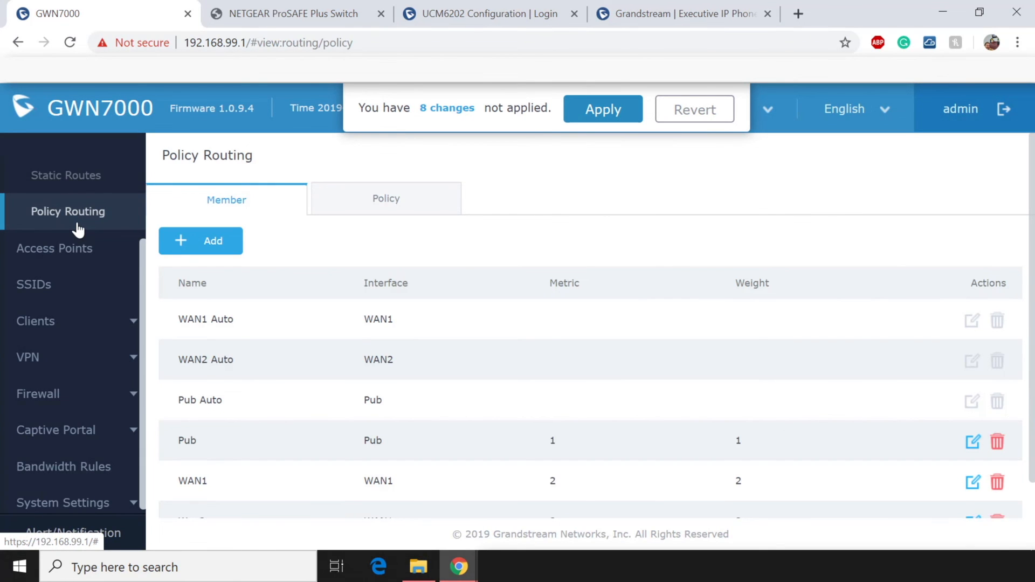
pyautogui.click(413, 204)
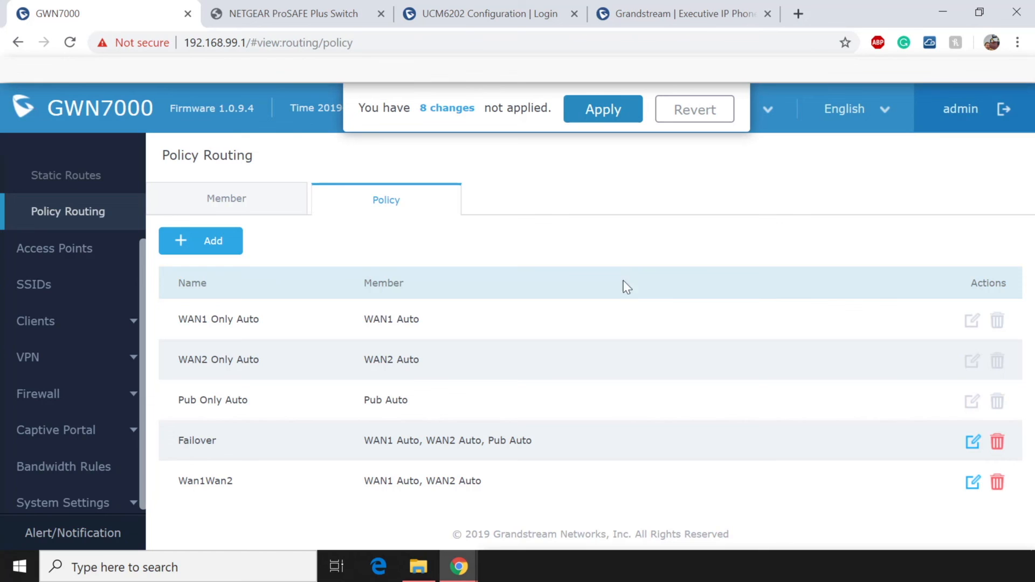
pyautogui.moveTo(493, 487); pyautogui.dragTo(384, 484)
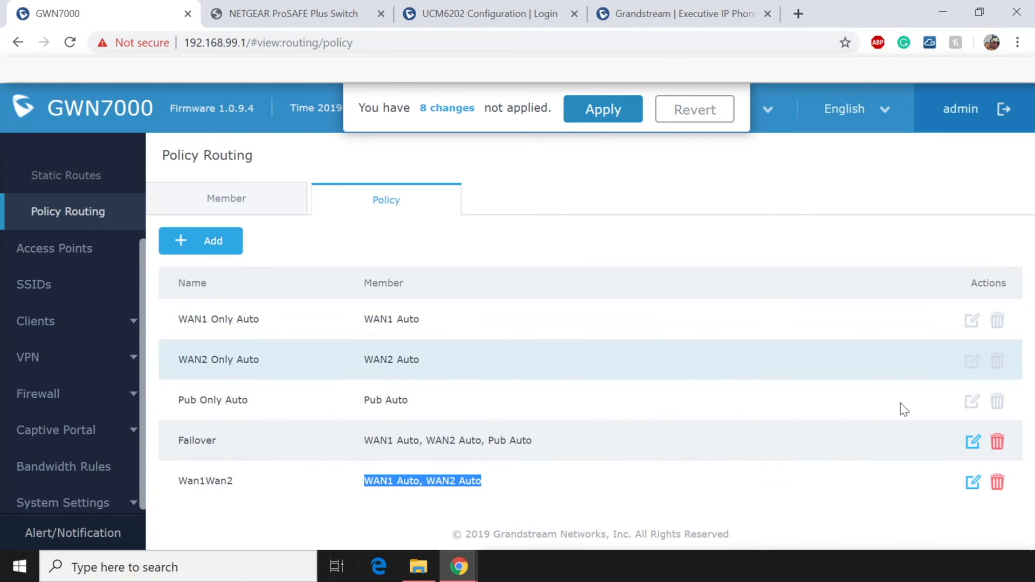
# Delete the Failover and Wan1Wan2 policies, leaving the three built-in ones.
pyautogui.click(997, 444)
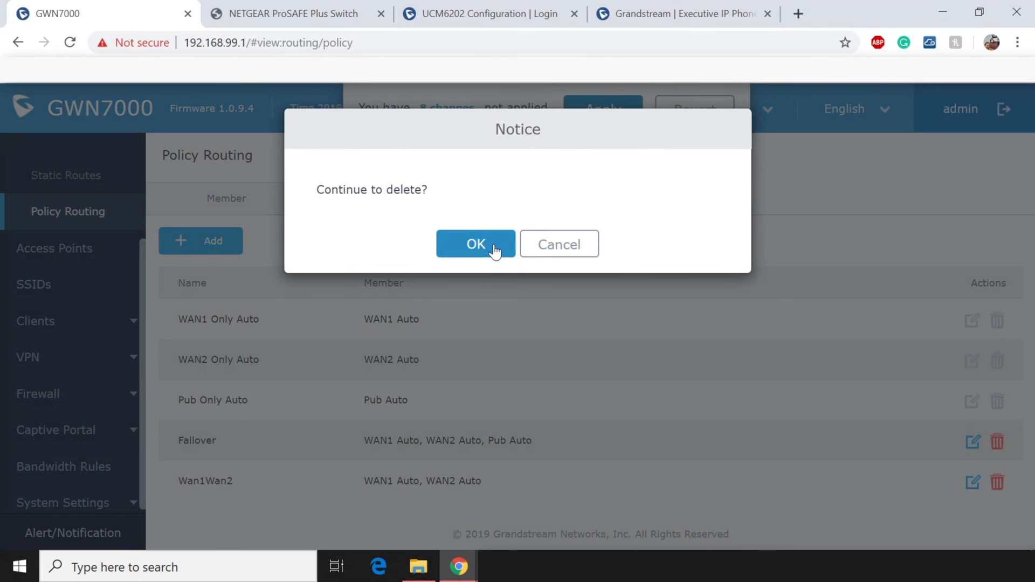
pyautogui.click(493, 245)
pyautogui.click(997, 442)
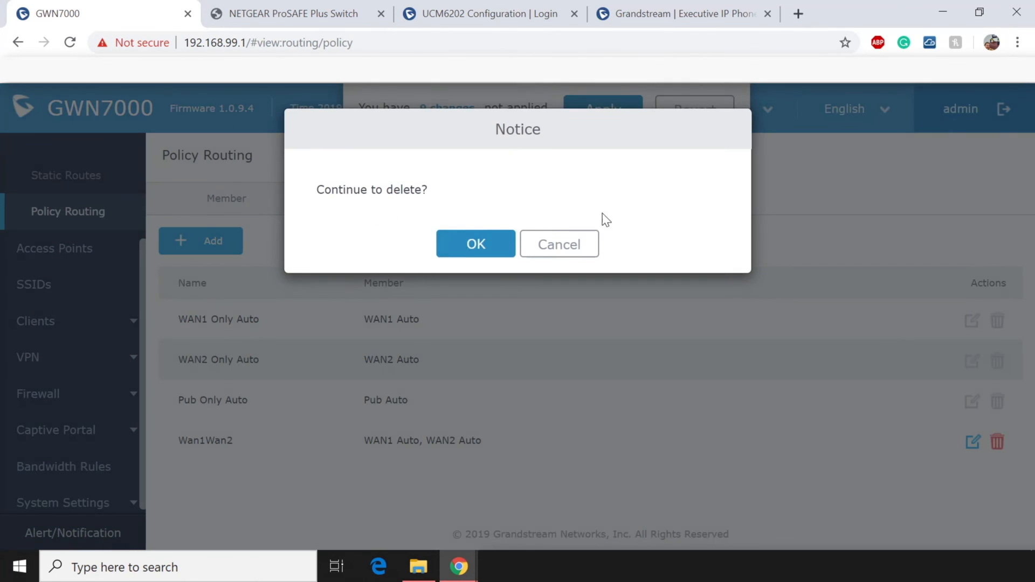
pyautogui.click(479, 243)
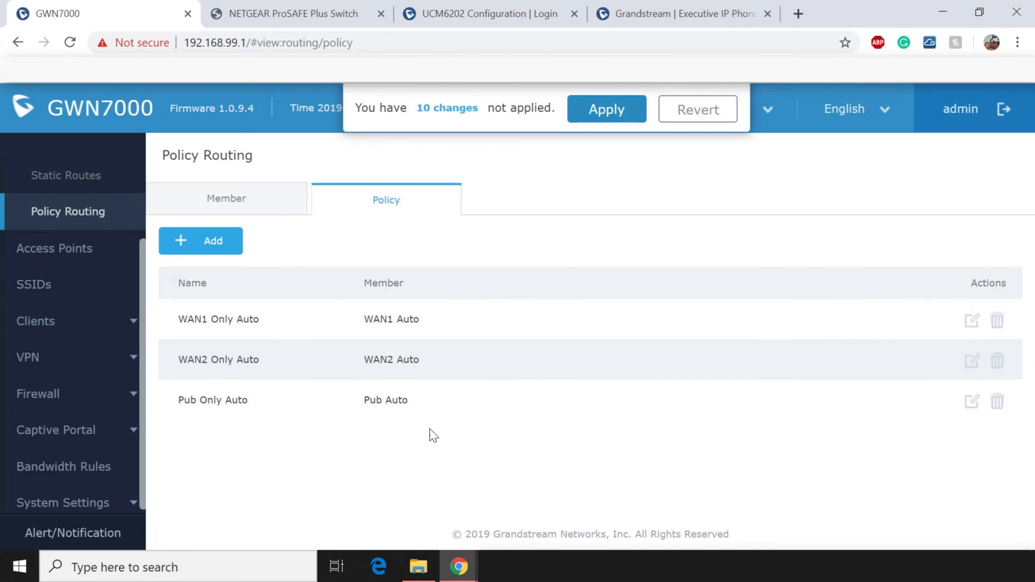
pyautogui.moveTo(305, 360); pyautogui.dragTo(202, 319)
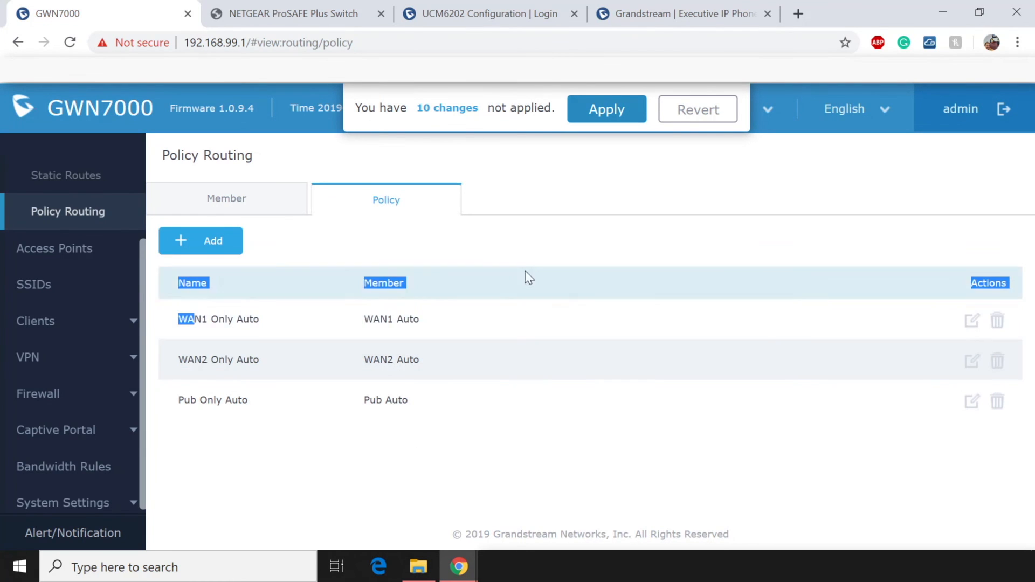
pyautogui.click(516, 245)
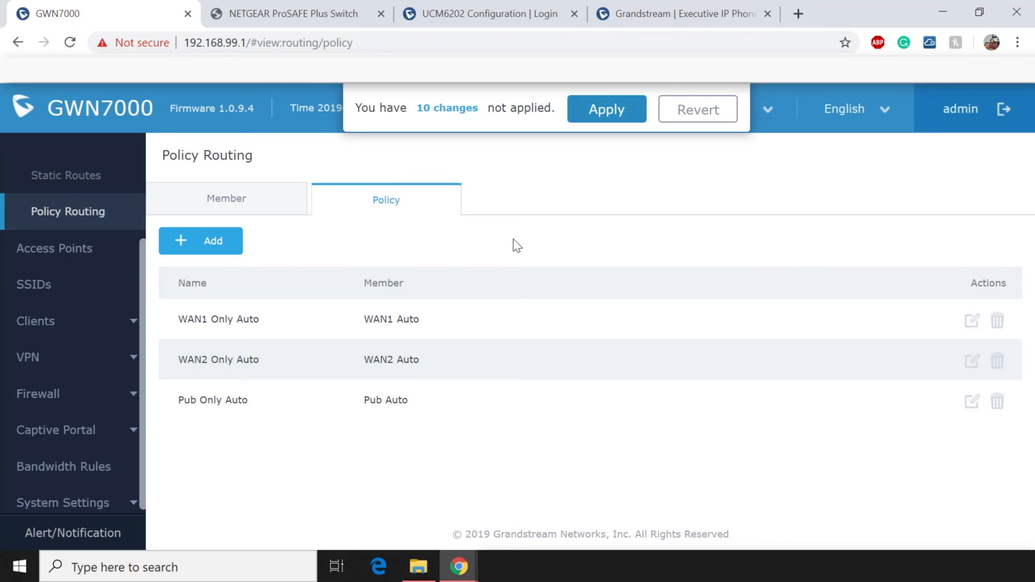
# Create a FailOver policy with members WAN1 Auto and WAN2 Auto, then go to Router status.
pyautogui.click(216, 244)
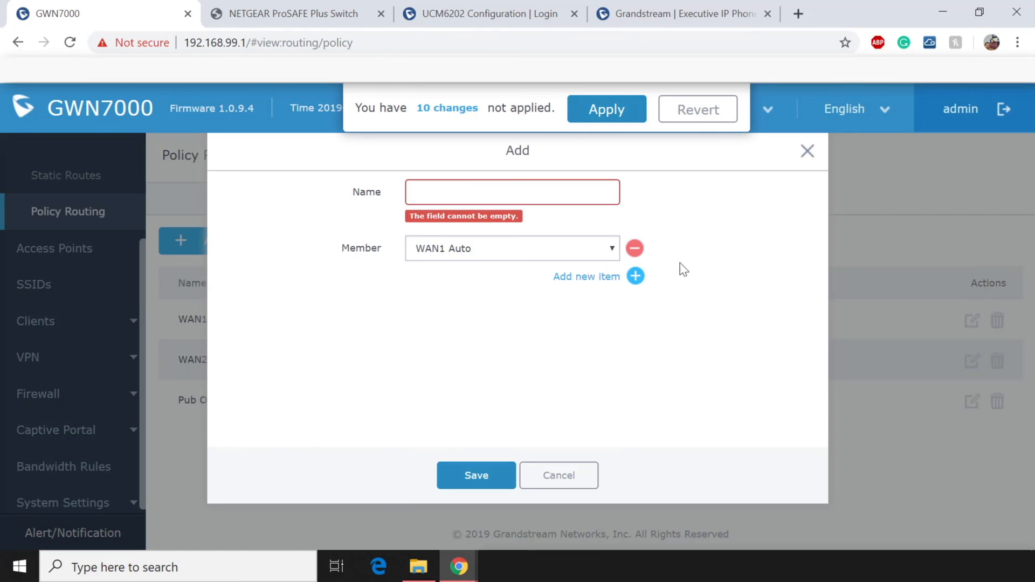
pyautogui.click(504, 193)
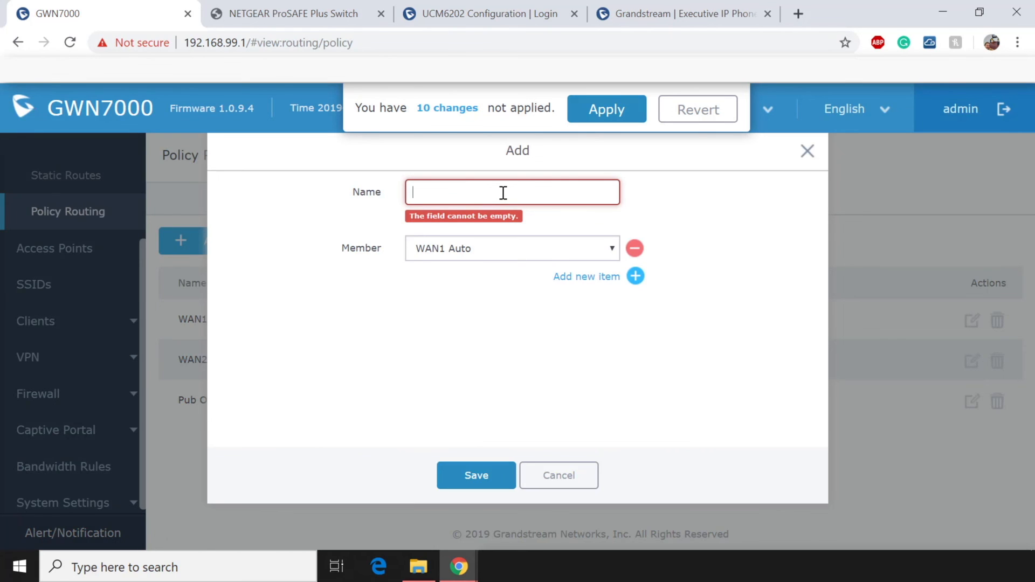
pyautogui.write('FailOver')
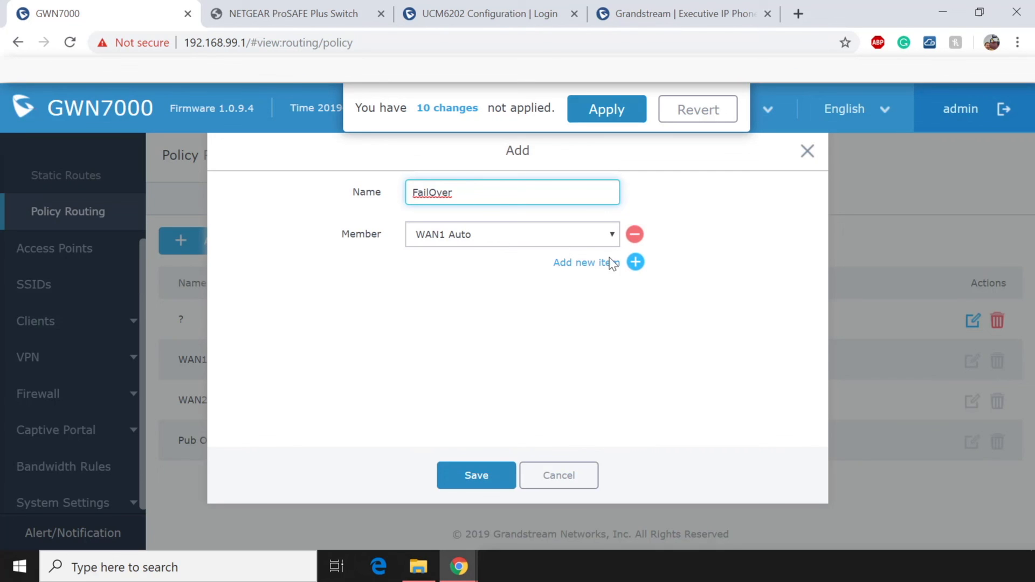
pyautogui.click(643, 268)
pyautogui.click(474, 265)
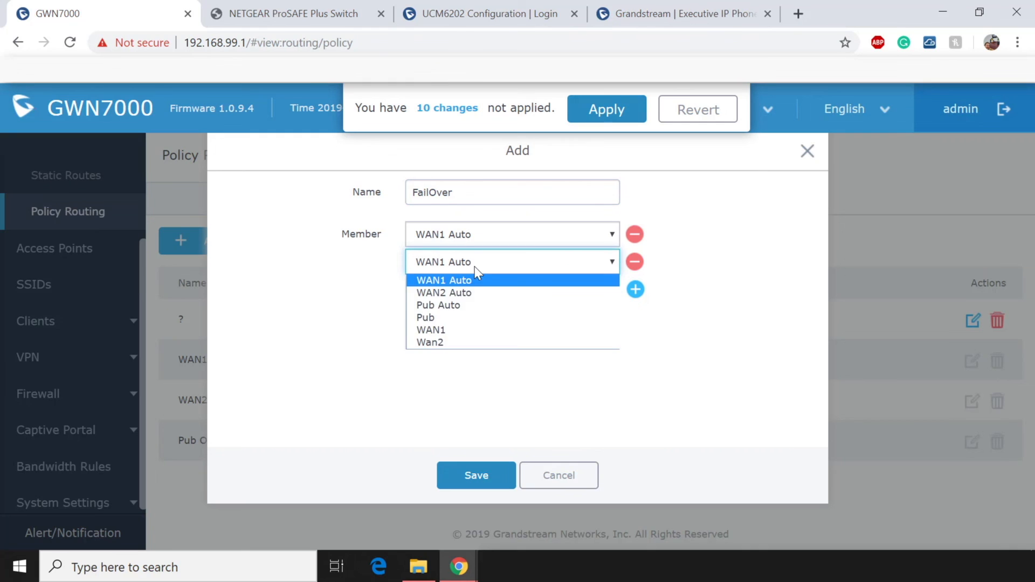
pyautogui.click(474, 294)
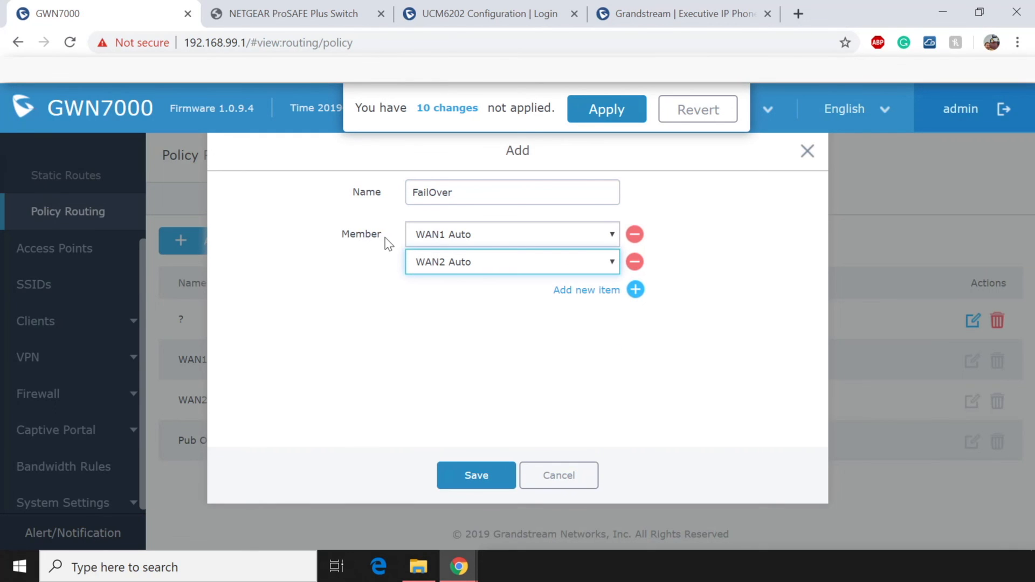
pyautogui.moveTo(393, 236); pyautogui.dragTo(339, 236)
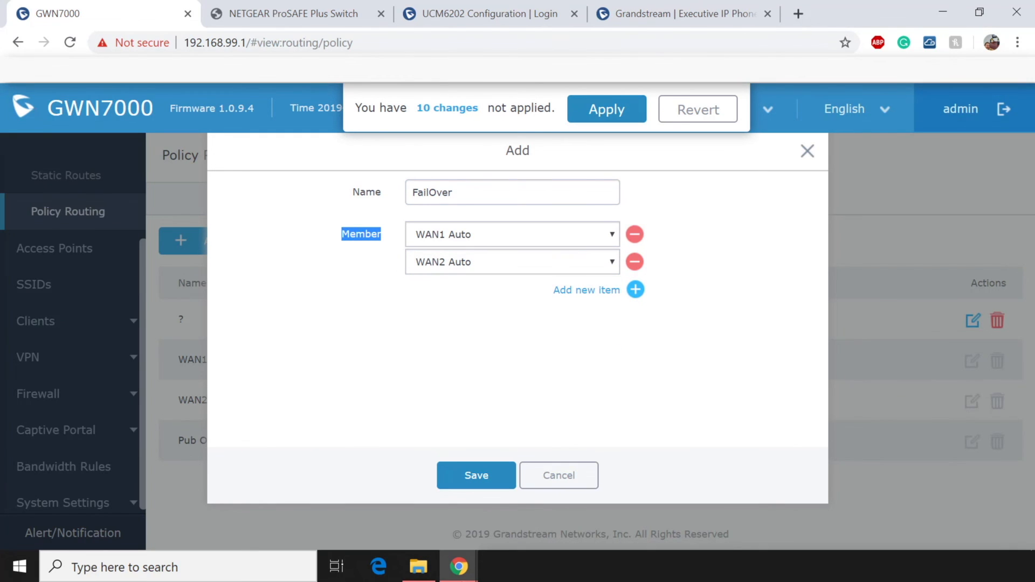
pyautogui.click(475, 480)
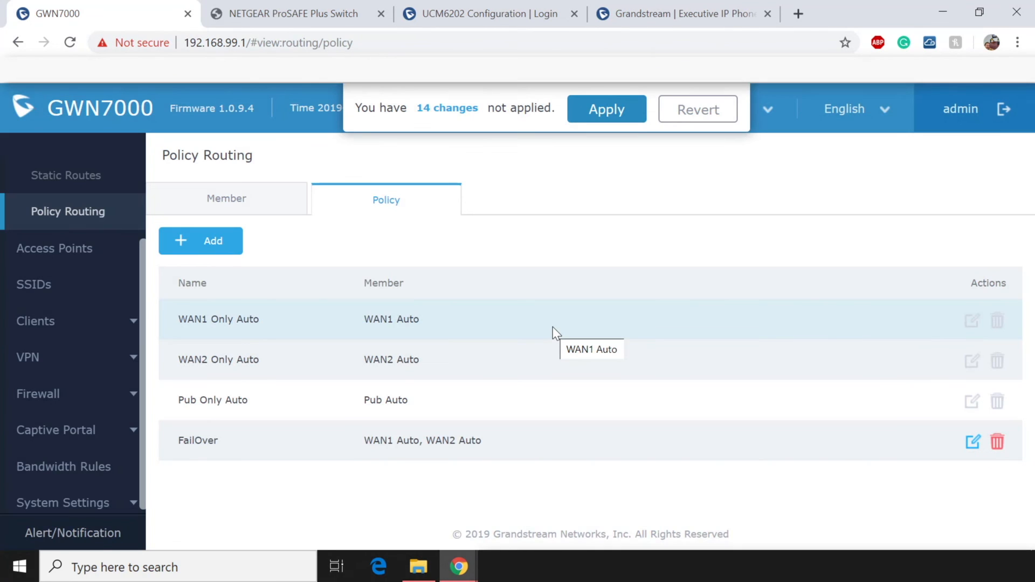
pyautogui.scroll(2, 11, 271)
pyautogui.click(76, 213)
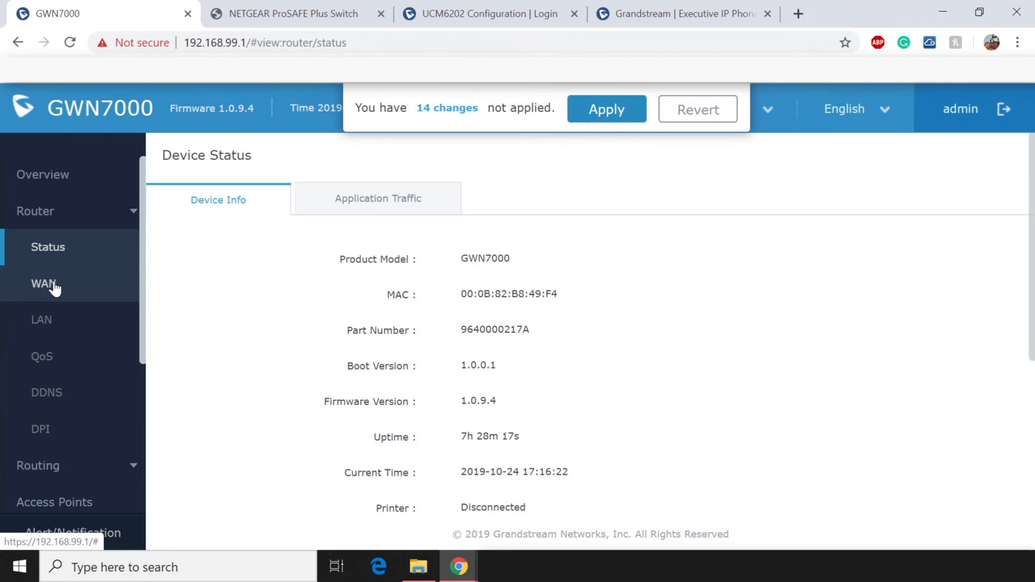
# Change the Default LAN's Routing Policy to FailOver, save it, and apply all 24 pending changes.
pyautogui.click(63, 323)
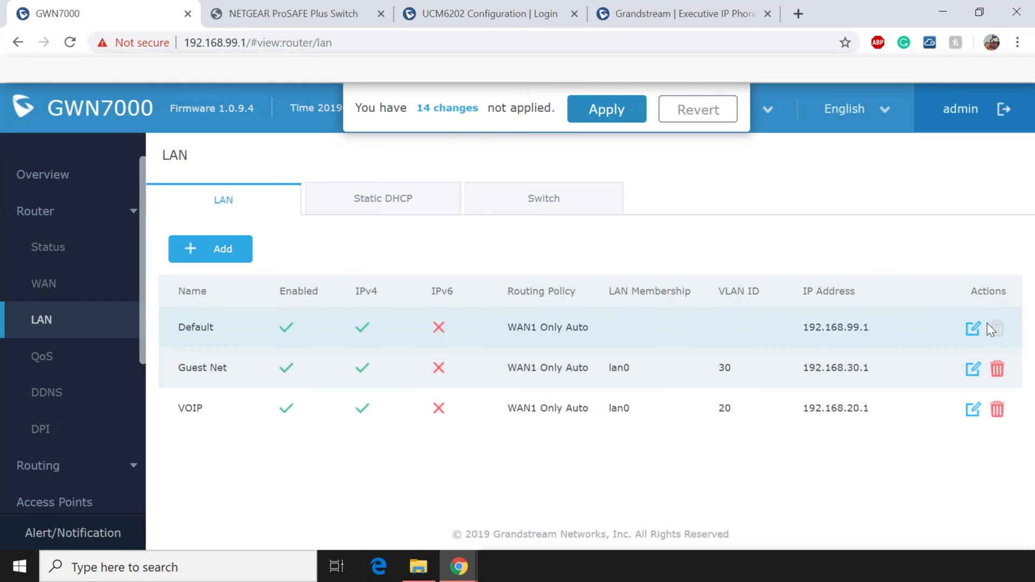
pyautogui.click(973, 327)
pyautogui.click(597, 232)
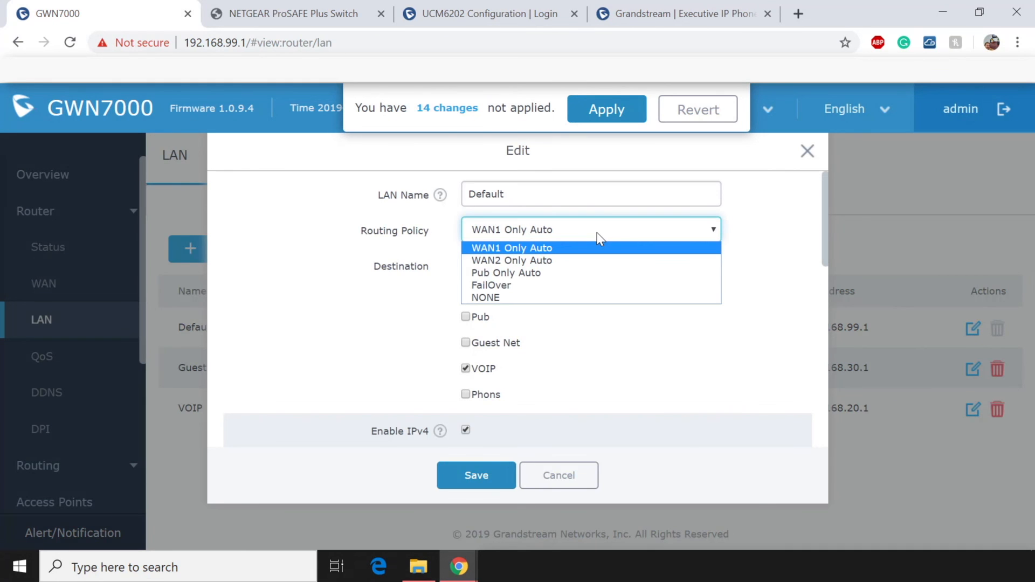
pyautogui.click(518, 289)
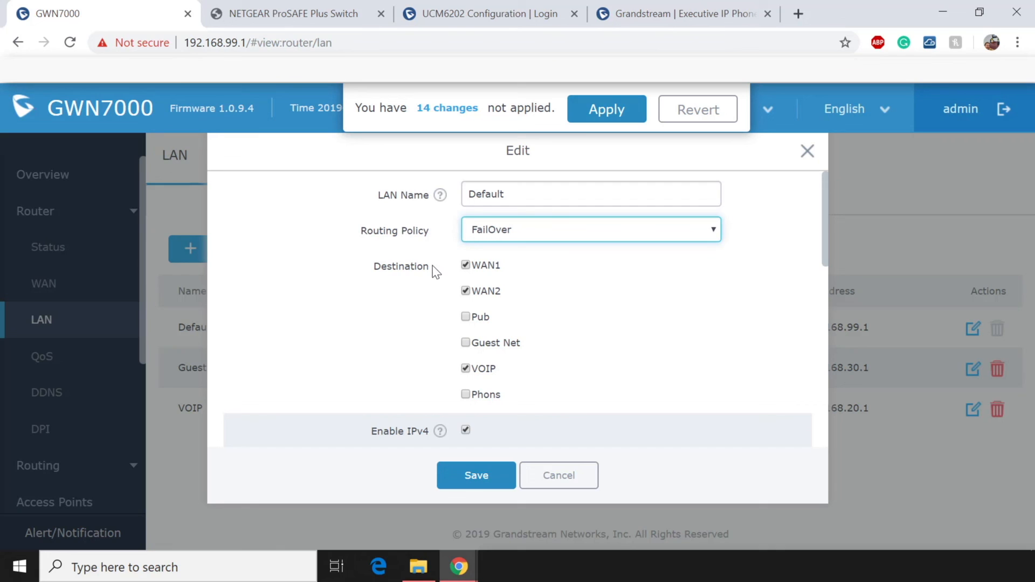
pyautogui.moveTo(432, 266); pyautogui.dragTo(371, 266)
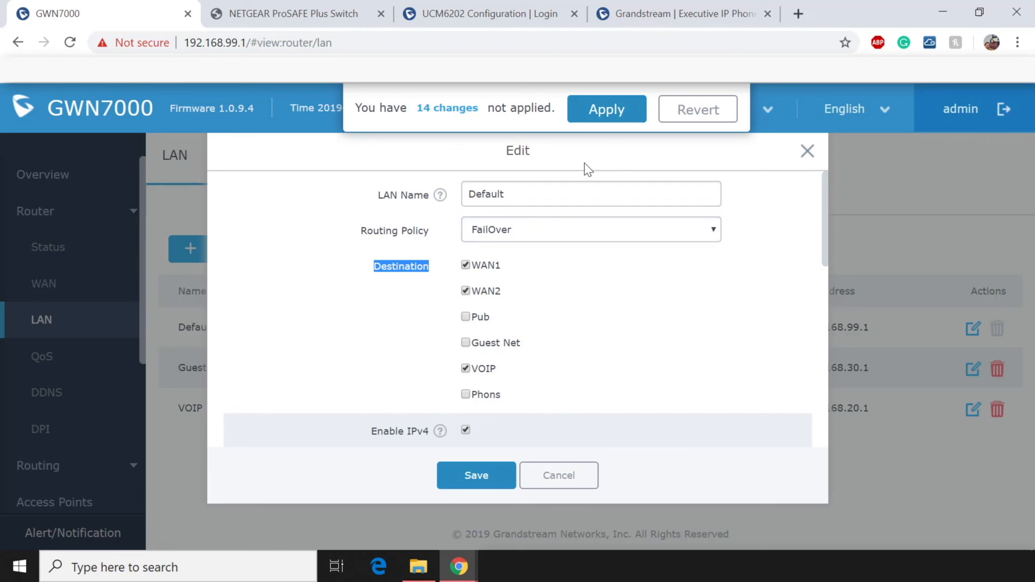
pyautogui.click(475, 477)
pyautogui.click(587, 114)
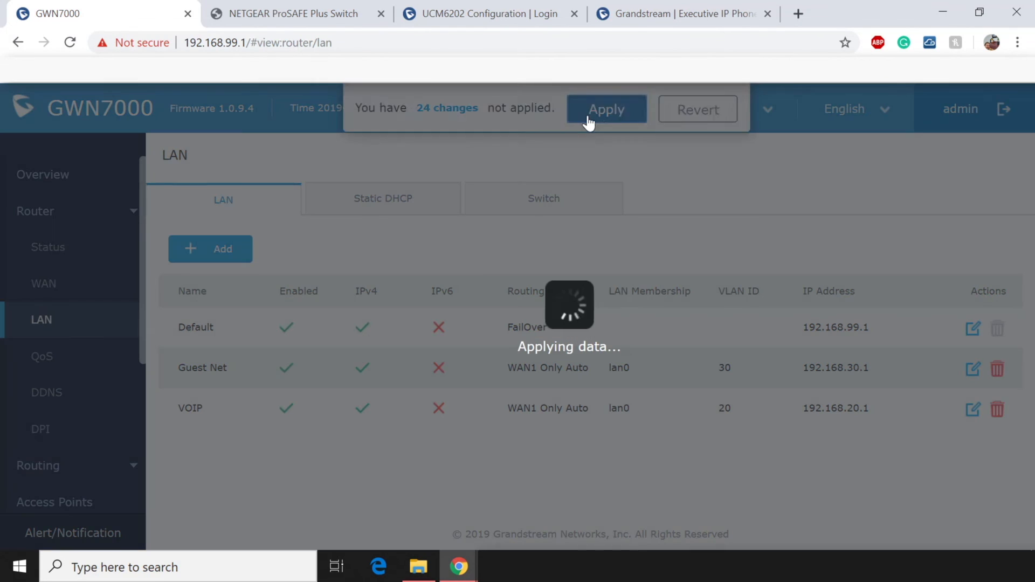